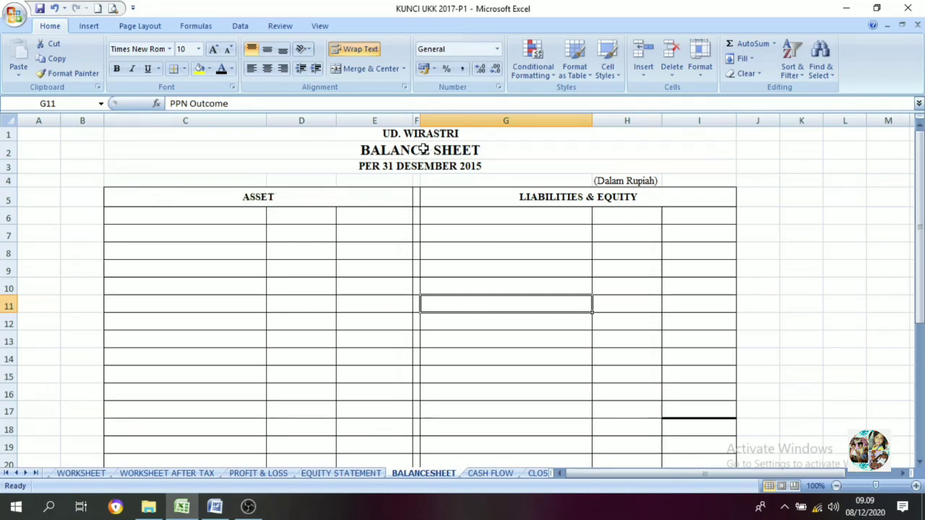
Step: Examine the ASSET and LIABILITIES & EQUITY headings that divide the two sides of the balance sheet
left_click(275, 201)
left_click(524, 196)
left_click(266, 202)
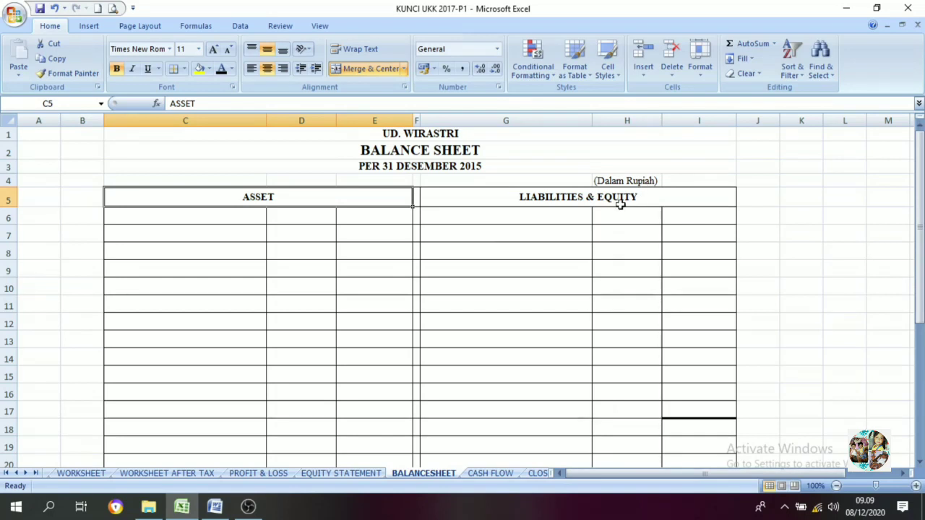
left_click(503, 202)
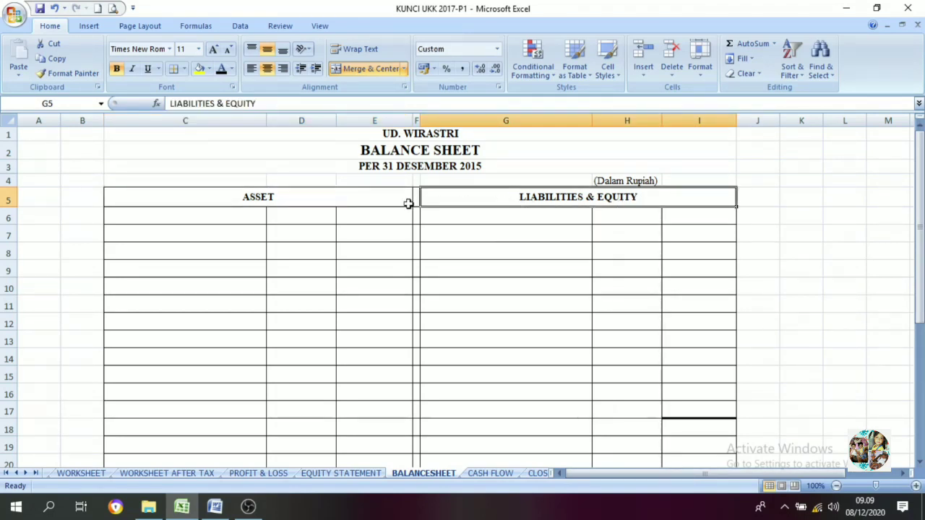
left_click(322, 201)
left_click(506, 196)
left_click(287, 199)
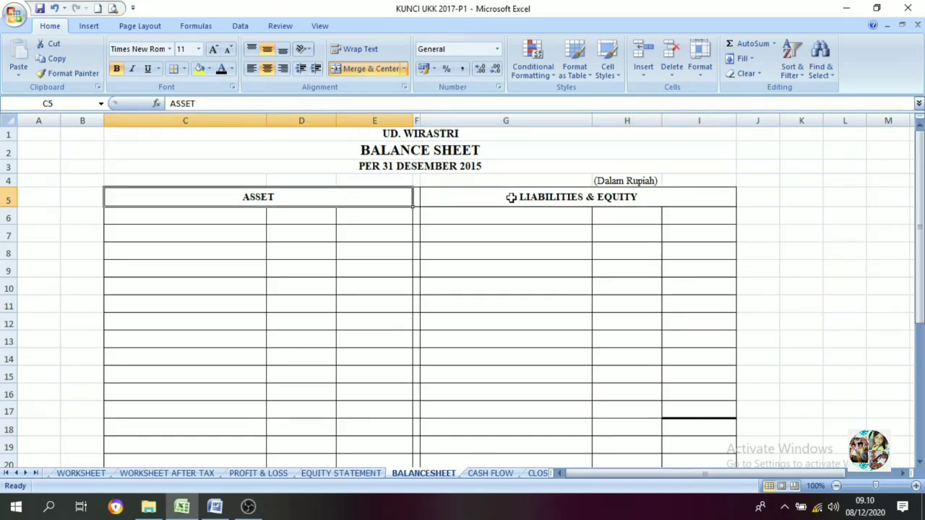
left_click(582, 197)
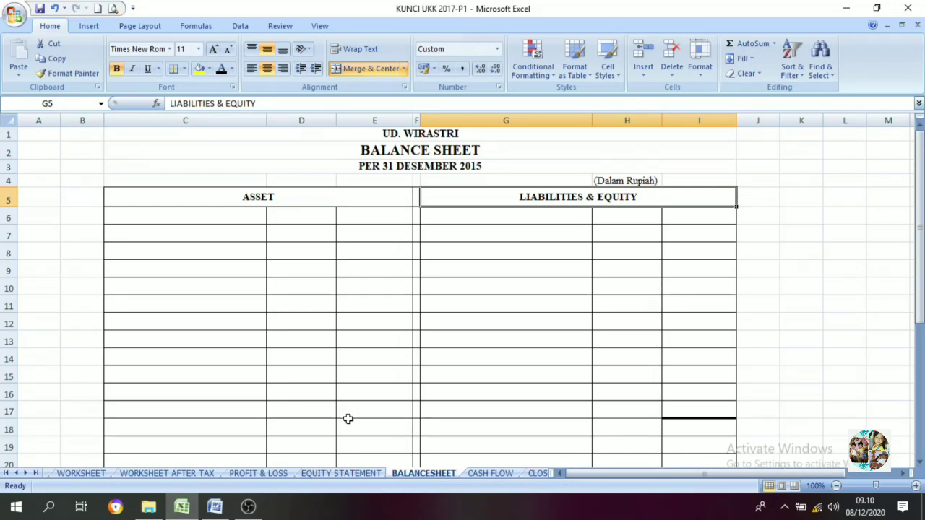
Step: Review the debit and credit Balance columns on the WORKSHEET AFTER TAX sheet, and return to the ASSET heading on BALANCESHEET
left_click(201, 471)
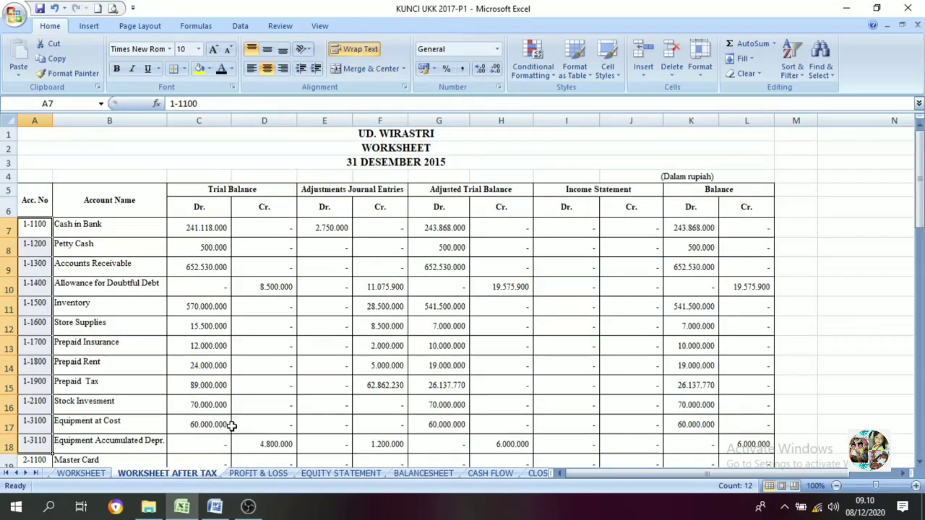
left_click(348, 281)
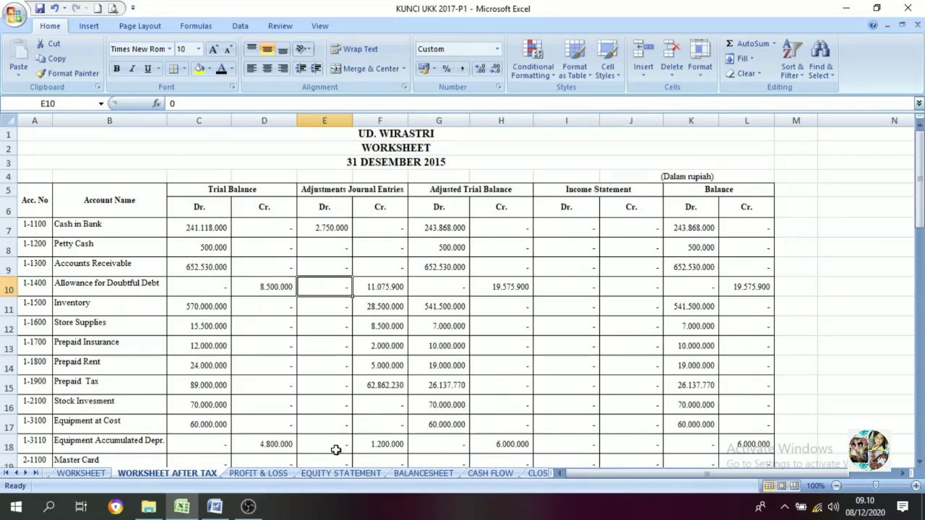
mouse_move(667, 472)
left_mouse_down()
mouse_move(728, 475)
mouse_move(664, 483)
left_mouse_up()
left_click_drag(619, 471, 686, 472)
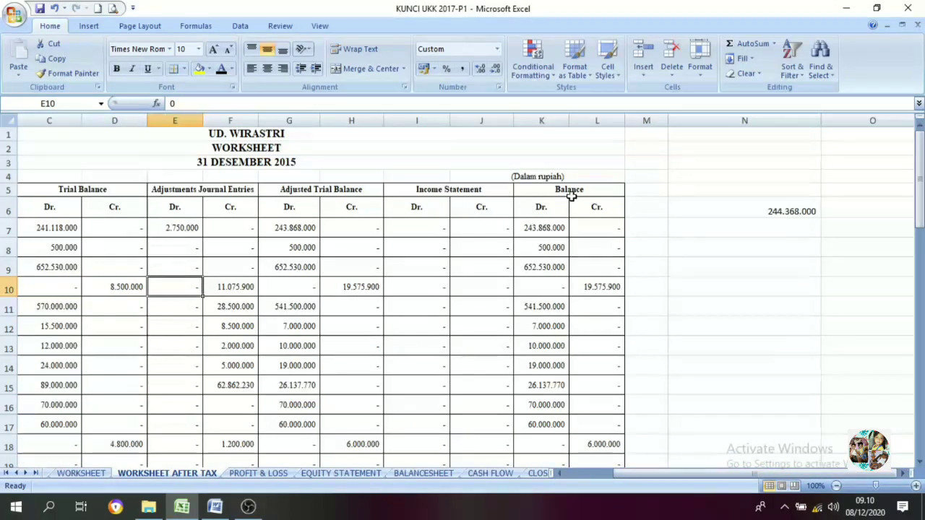
left_click_drag(572, 189, 588, 357)
scroll(586, 341, "up", 5)
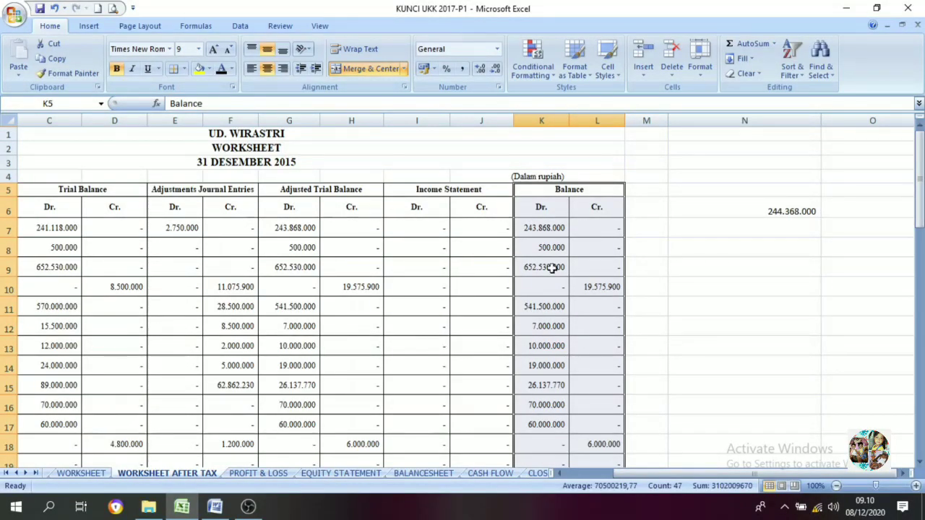
left_click(430, 285)
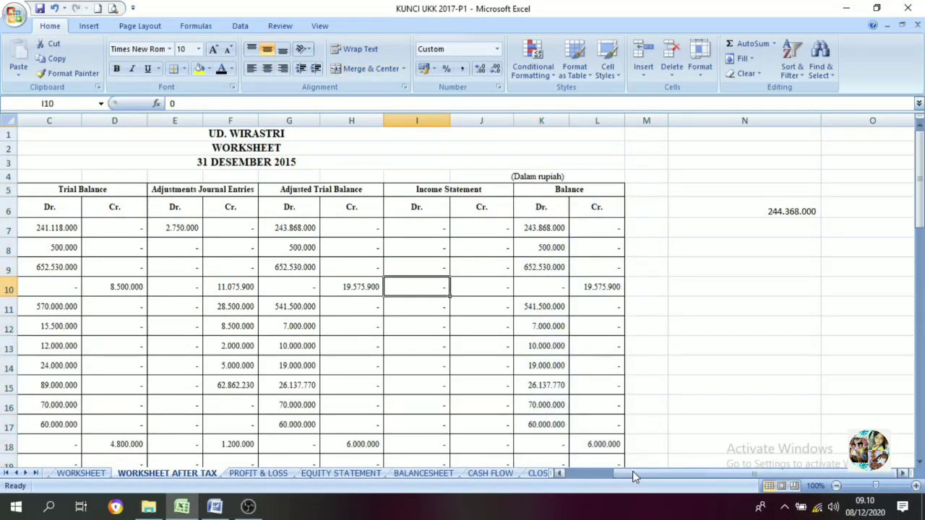
left_click_drag(634, 472, 582, 472)
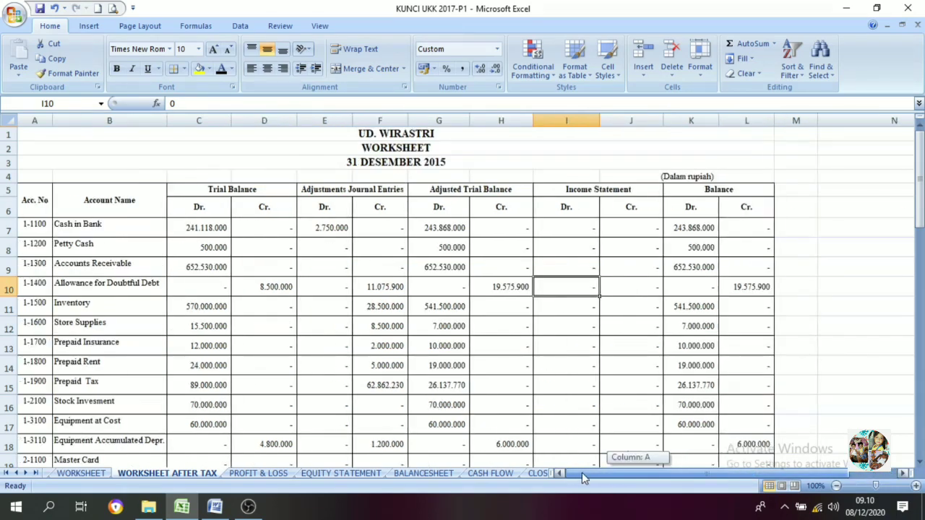
left_click(376, 148)
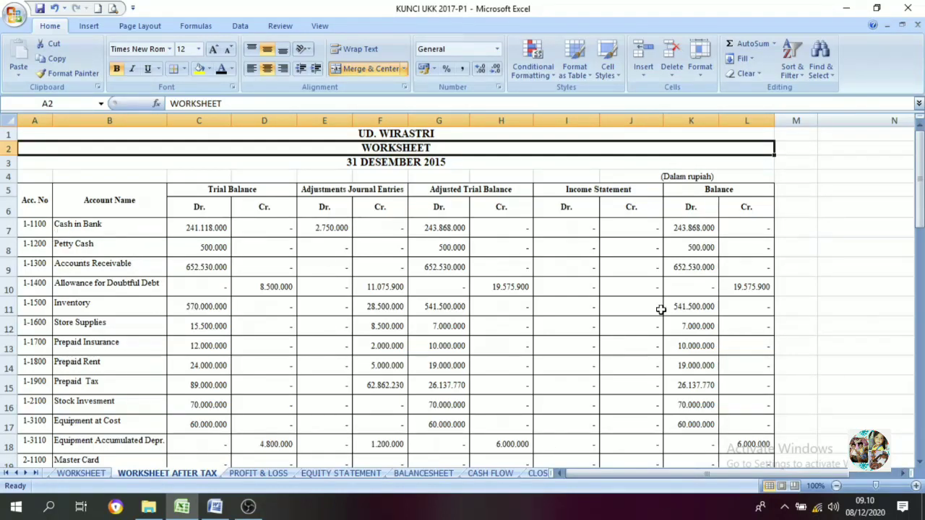
left_click_drag(706, 188, 714, 431)
left_click_drag(681, 475, 723, 476)
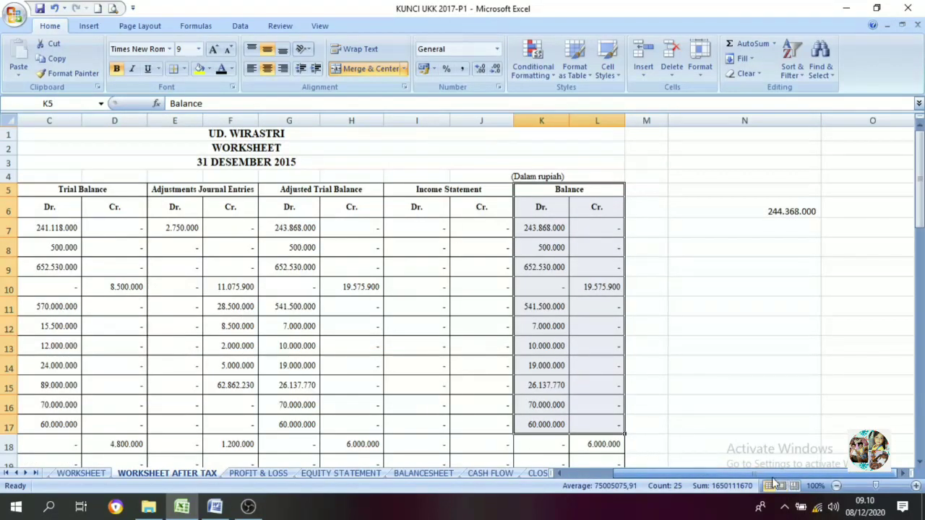
left_click(590, 391)
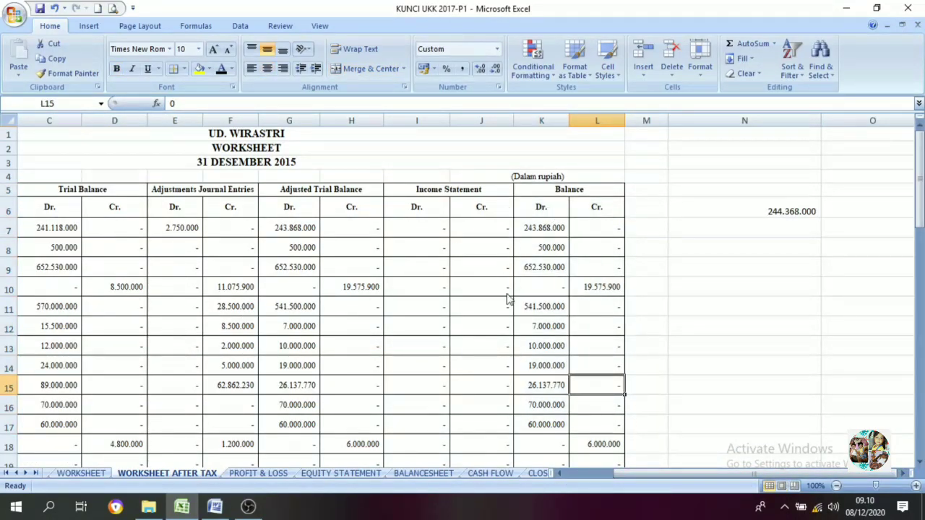
left_click_drag(629, 469, 580, 472)
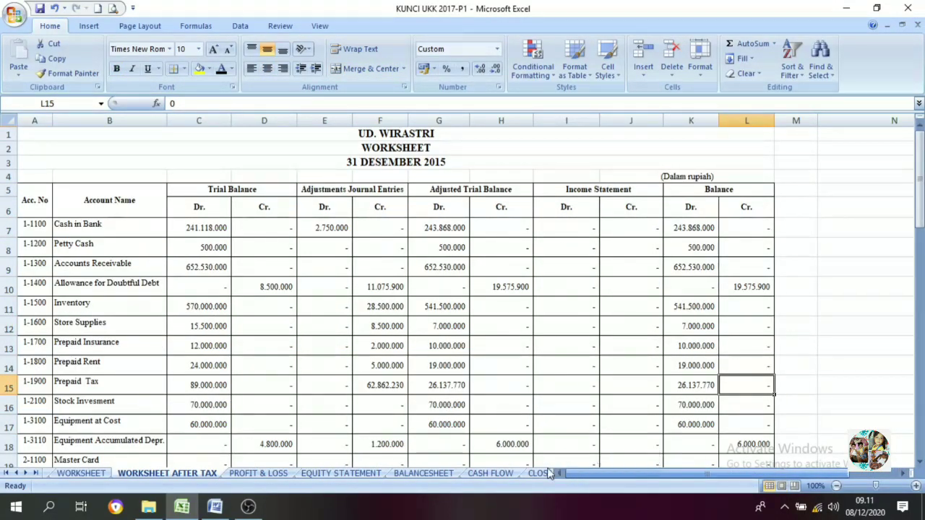
left_click(424, 474)
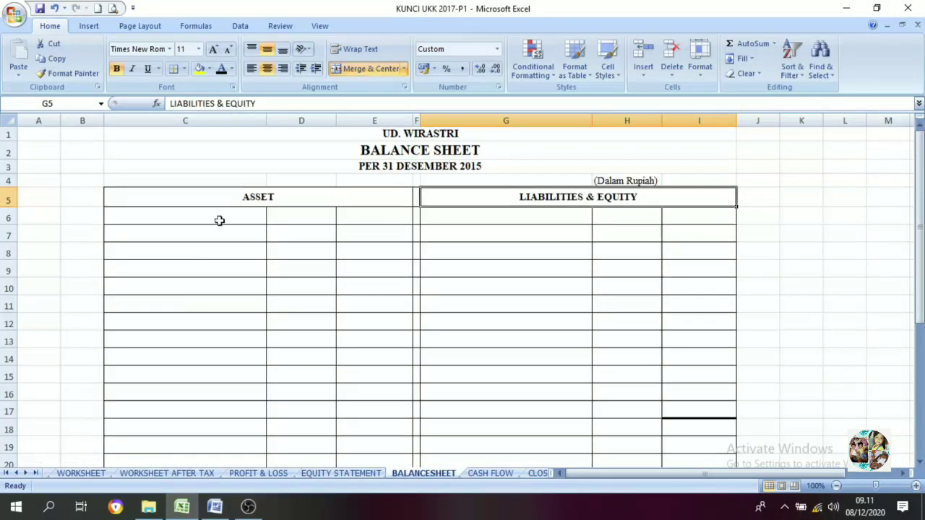
left_click(233, 199)
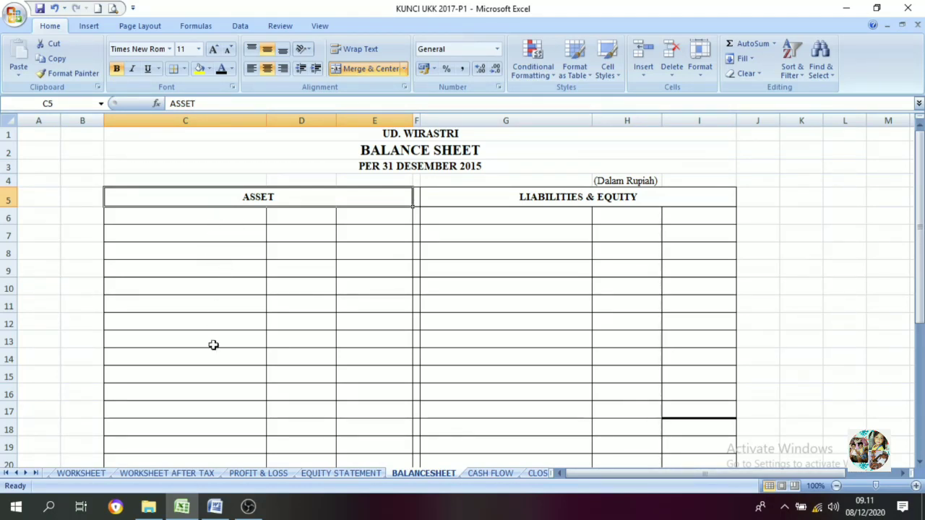
Step: Switch to the Word exam document and make the "Long term investment" heading bold in the DAFTAR AKUN account list
left_click(214, 506)
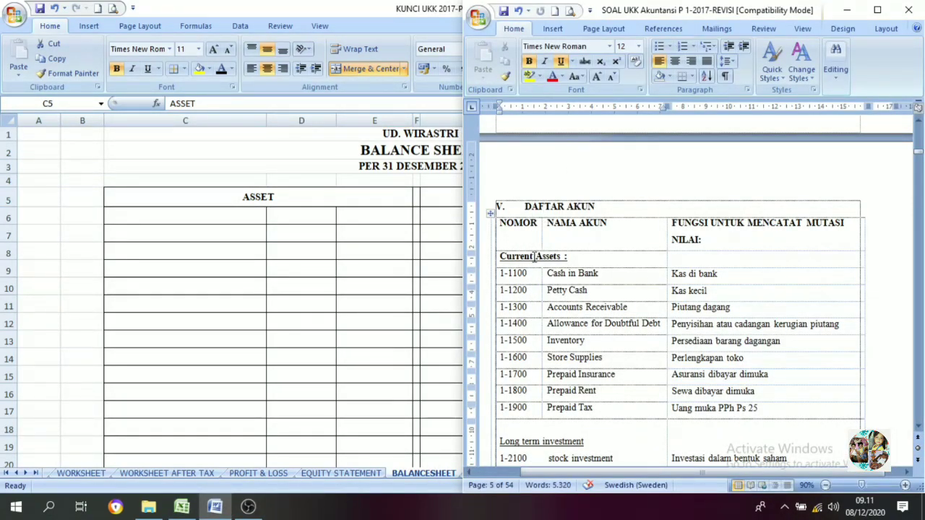
scroll(526, 246, "down", 1)
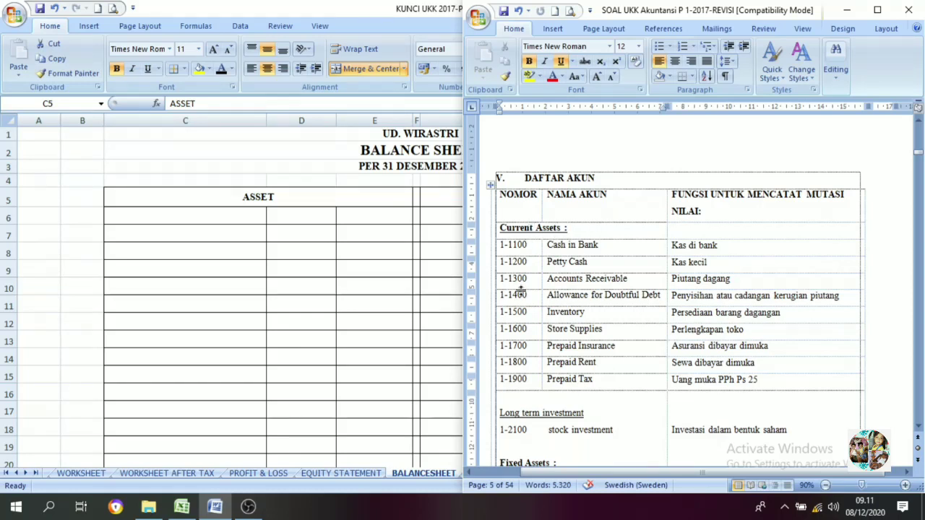
scroll(522, 316, "down", 1)
left_click_drag(599, 385, 500, 385)
left_click(528, 61)
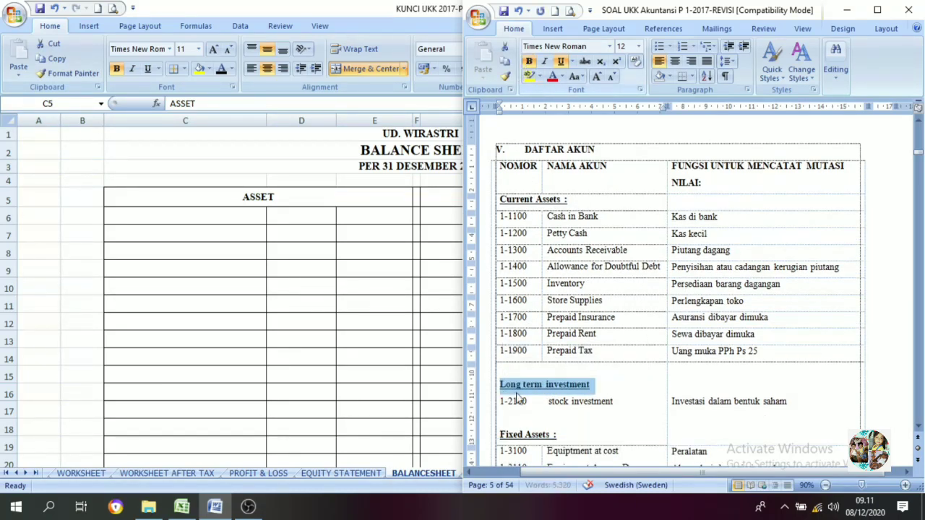
scroll(519, 398, "down", 2)
left_click(559, 378)
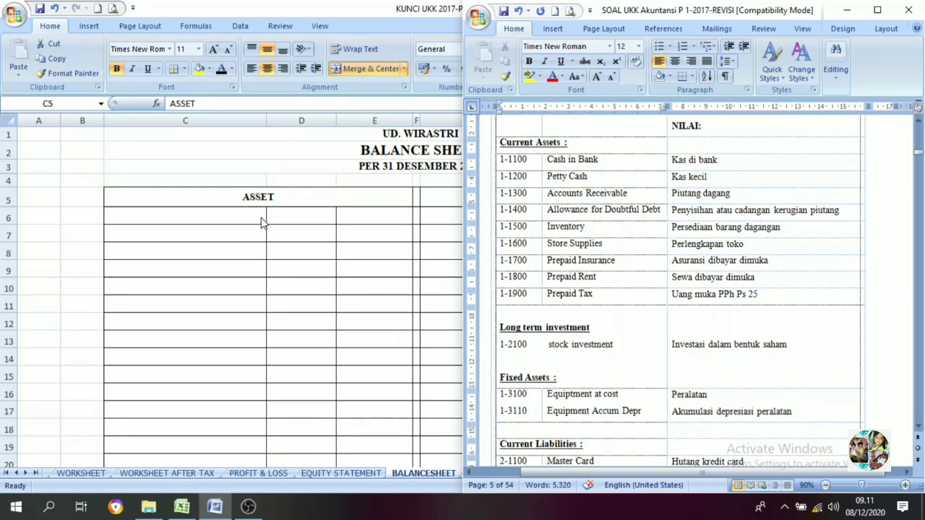
Step: Switch back to the Excel balance sheet and apply black font colour to the "Current Assets:" heading in C6
left_click(165, 217)
left_click(153, 214)
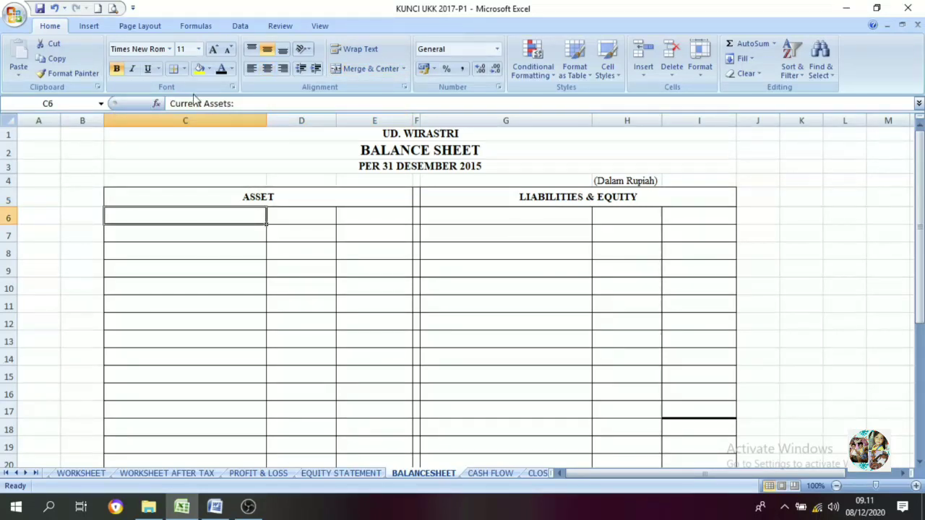
left_click(221, 70)
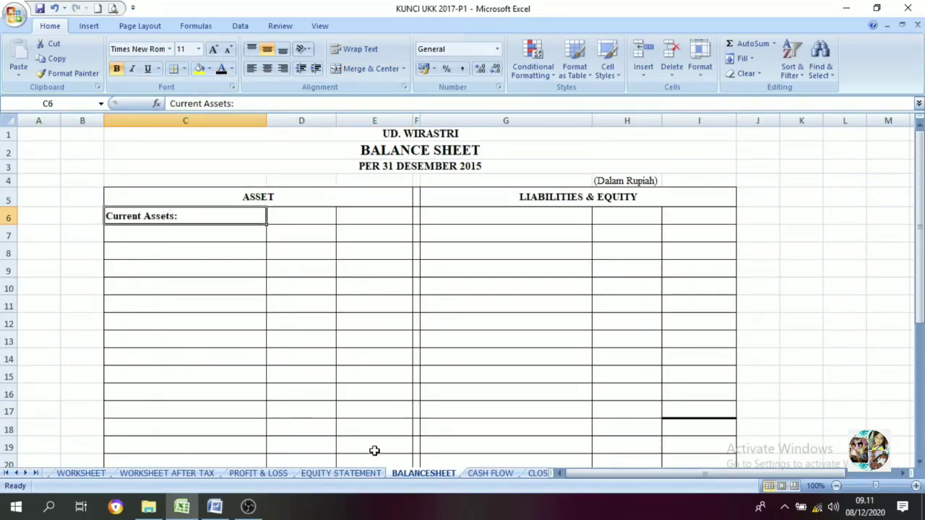
Step: Check the current asset account names in the Word account list, and apply black font colour to the names in C7:C15 of the Excel balance sheet
left_click(215, 507)
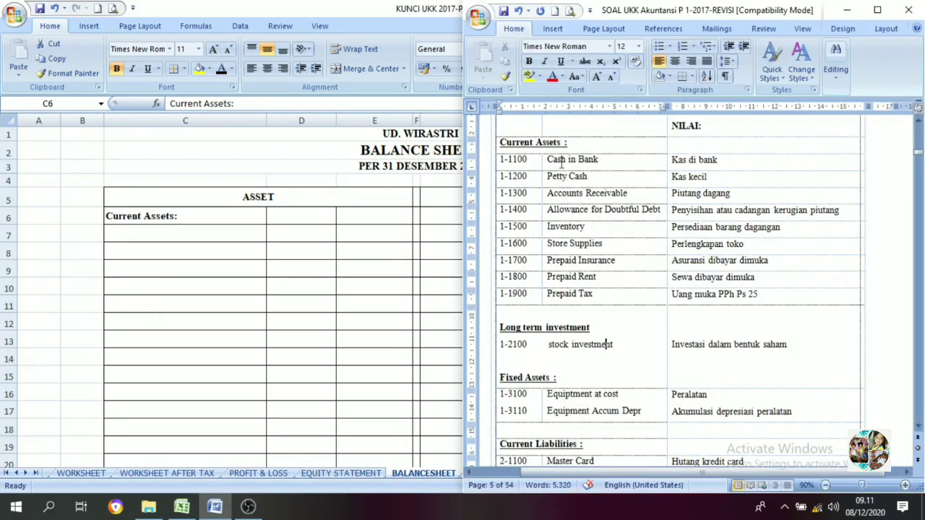
left_click_drag(548, 159, 609, 282)
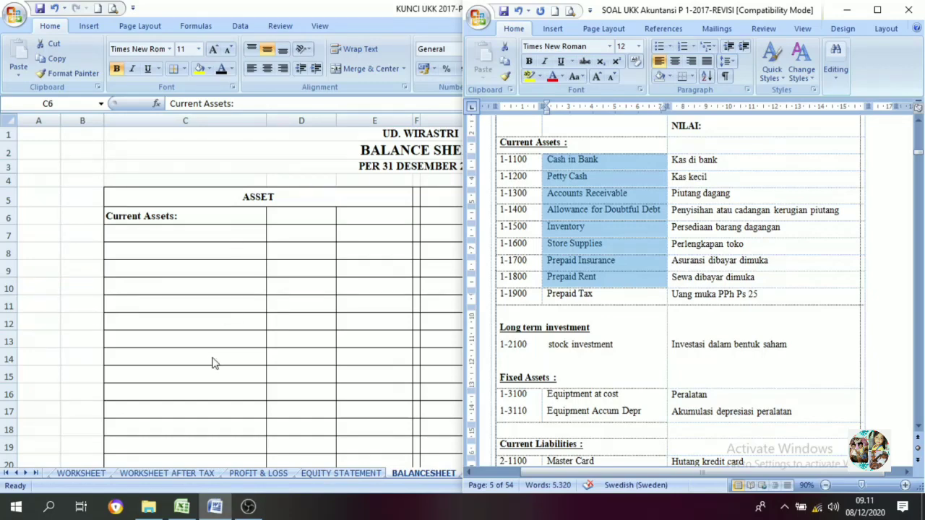
left_click(181, 507)
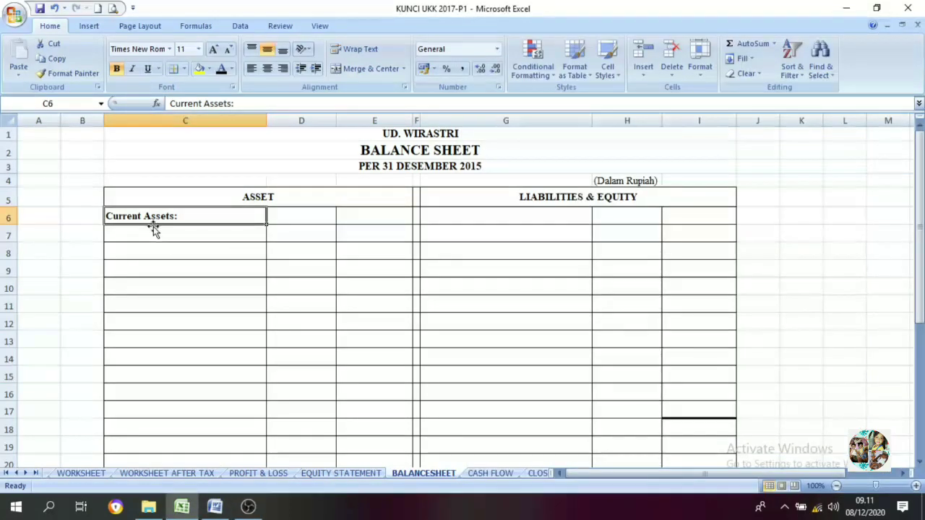
left_click_drag(153, 227, 164, 371)
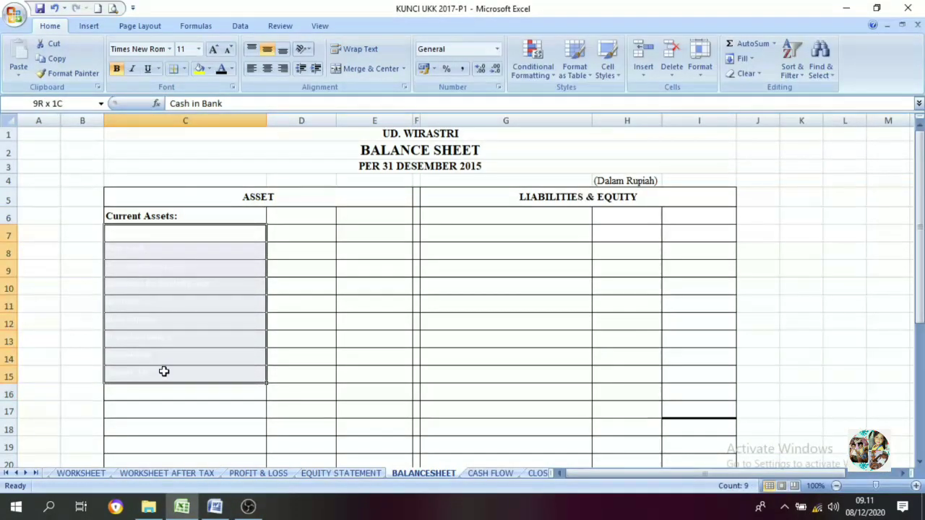
left_click(220, 68)
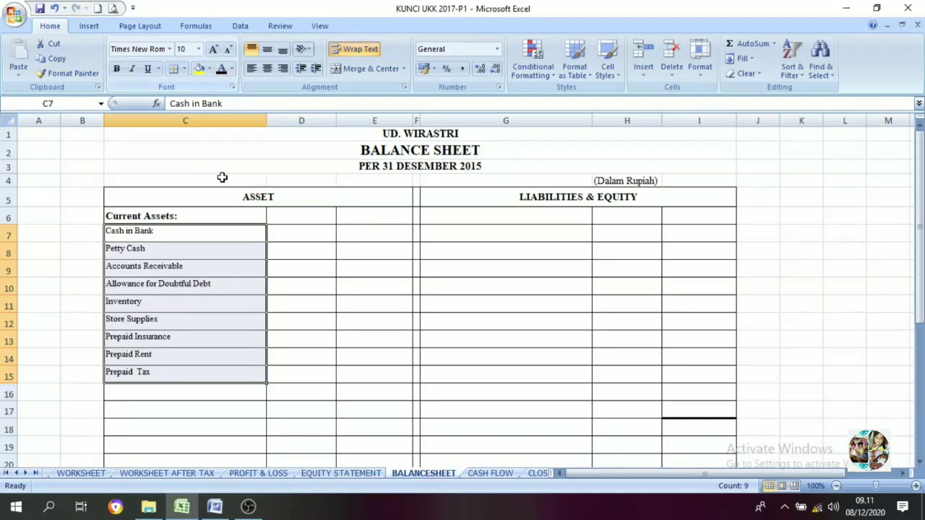
Step: Compare the current asset accounts listed on BALANCESHEET with their rows and Balance columns on WORKSHEET AFTER TAX
left_click(171, 267)
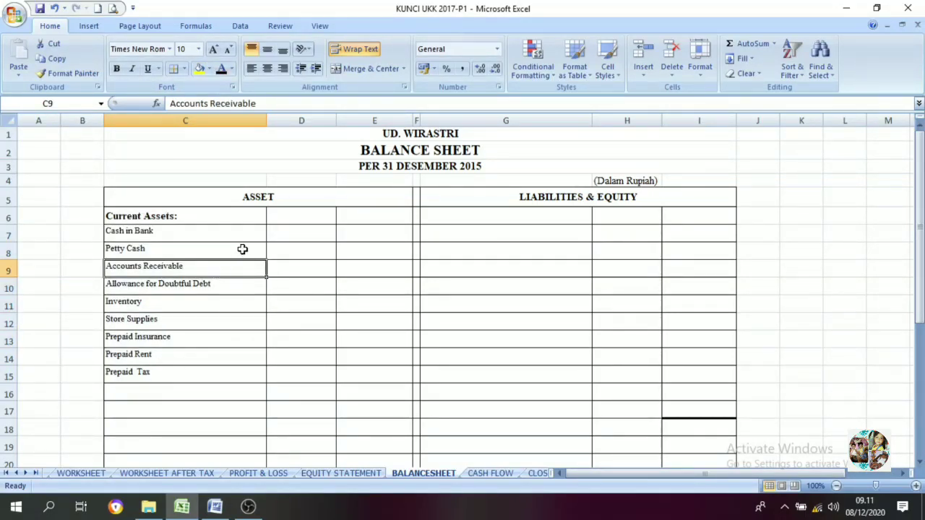
left_click(274, 231)
left_click(166, 232)
left_click_drag(167, 231, 170, 374)
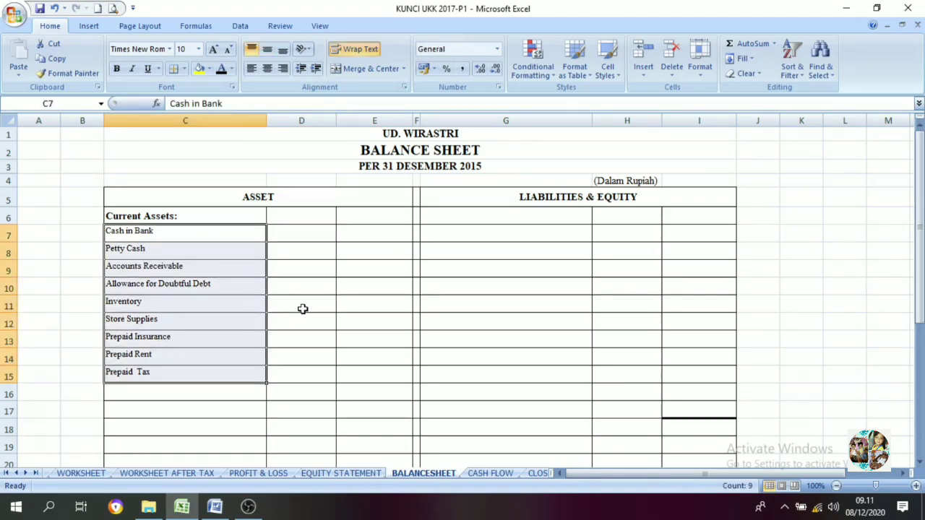
left_click(286, 234)
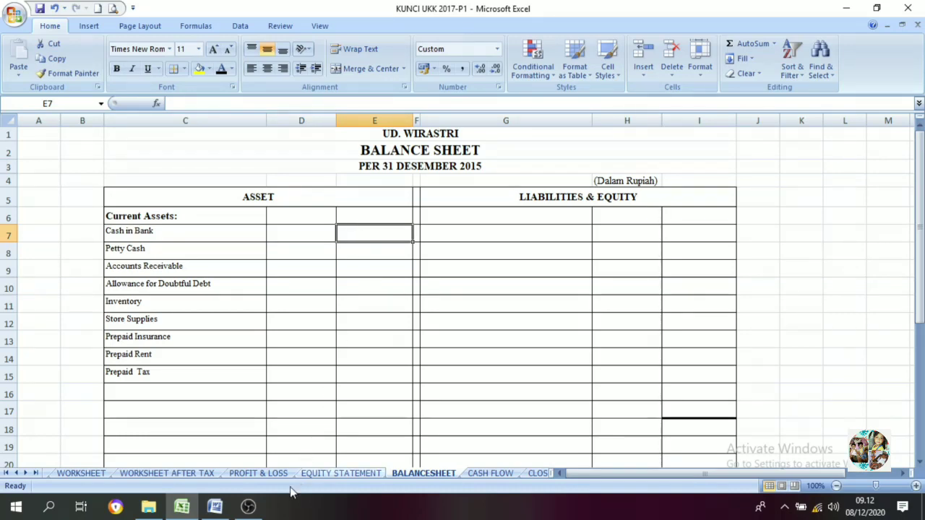
left_click(172, 475)
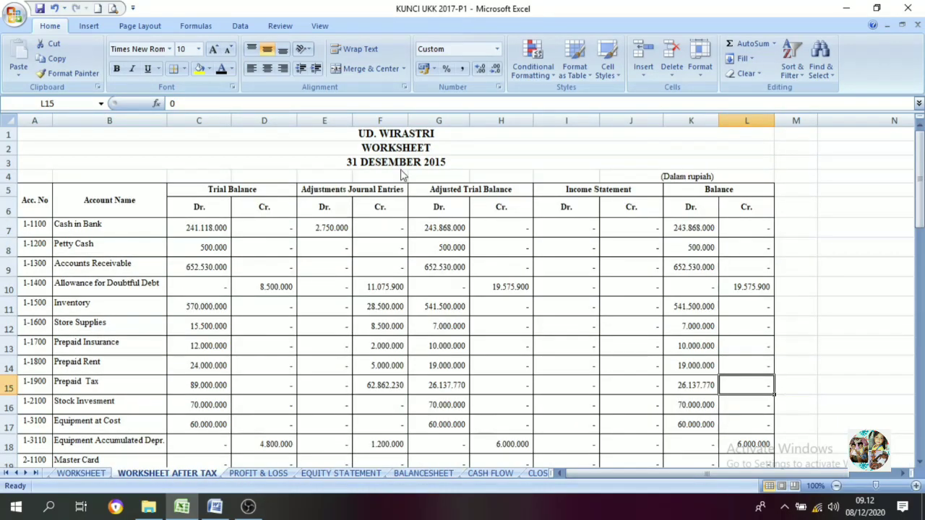
left_click(627, 249)
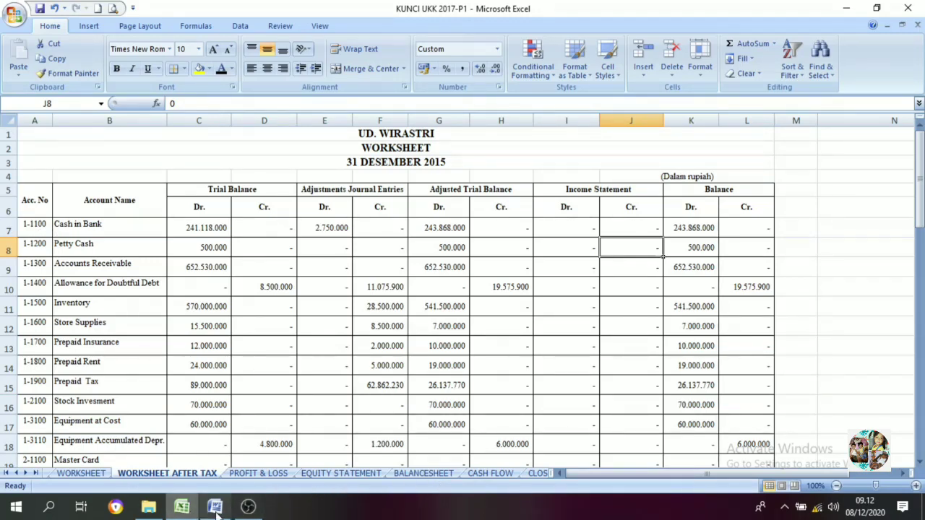
left_click(422, 474)
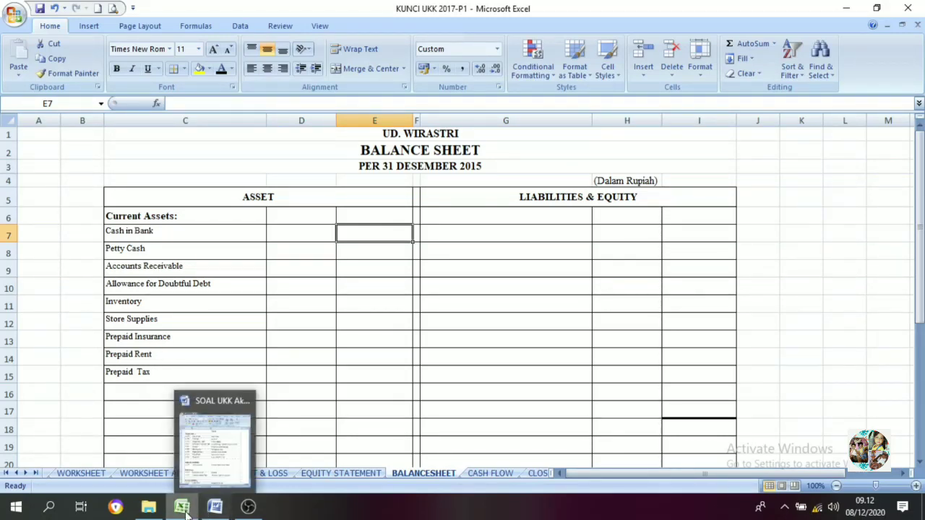
mouse_move(185, 514)
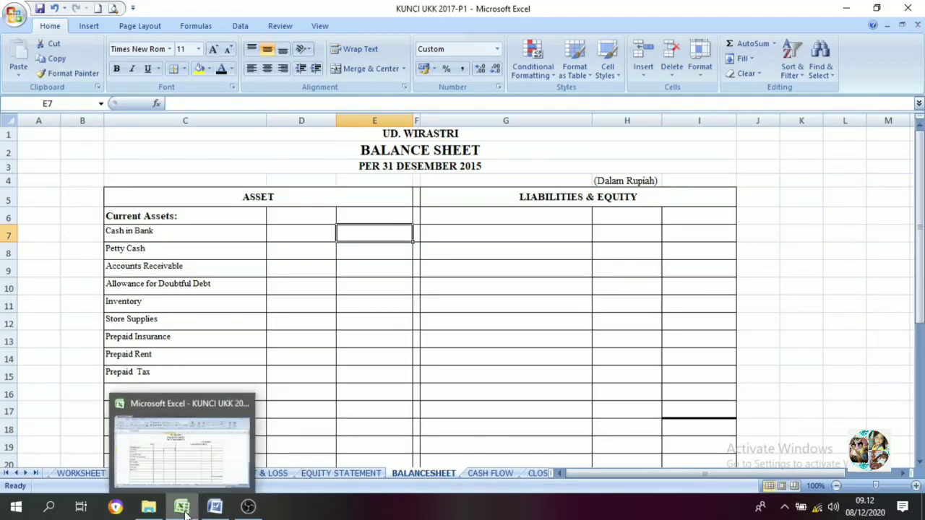
left_click(321, 391)
left_click(299, 475)
left_click(220, 475)
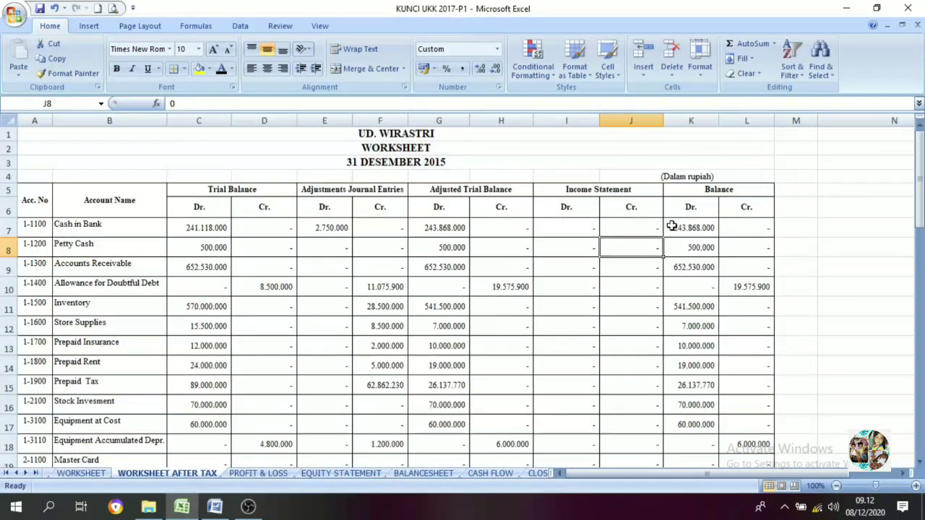
Step: Check the current asset debit balances in K7:K15 of WORKSHEET AFTER TAX, and apply black font colour to the amounts in D7:D15 of BALANCESHEET
left_click_drag(707, 228, 701, 357)
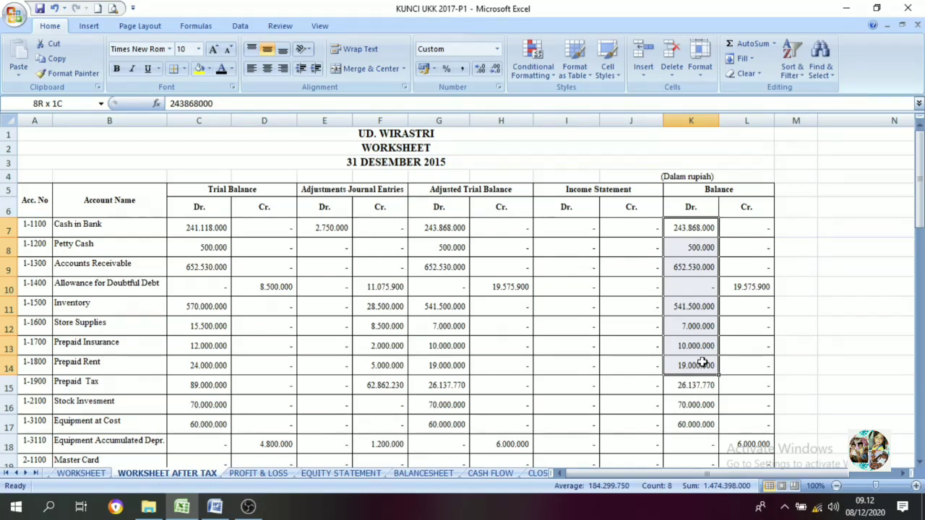
left_click_drag(702, 363, 702, 384)
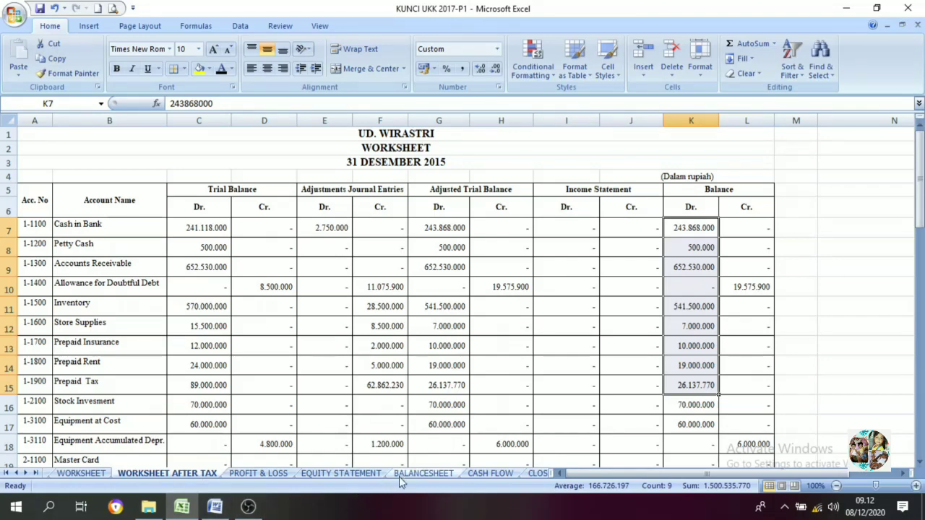
left_click(423, 474)
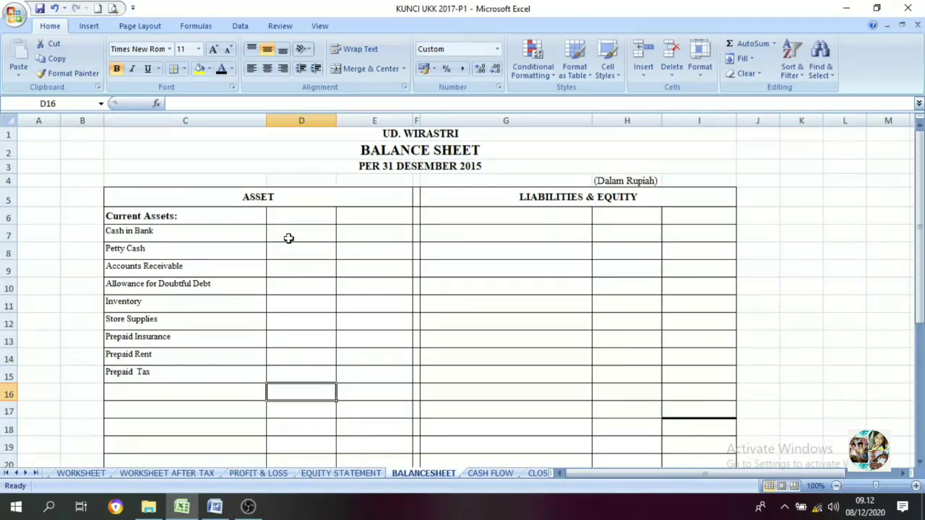
left_click_drag(288, 239, 357, 363)
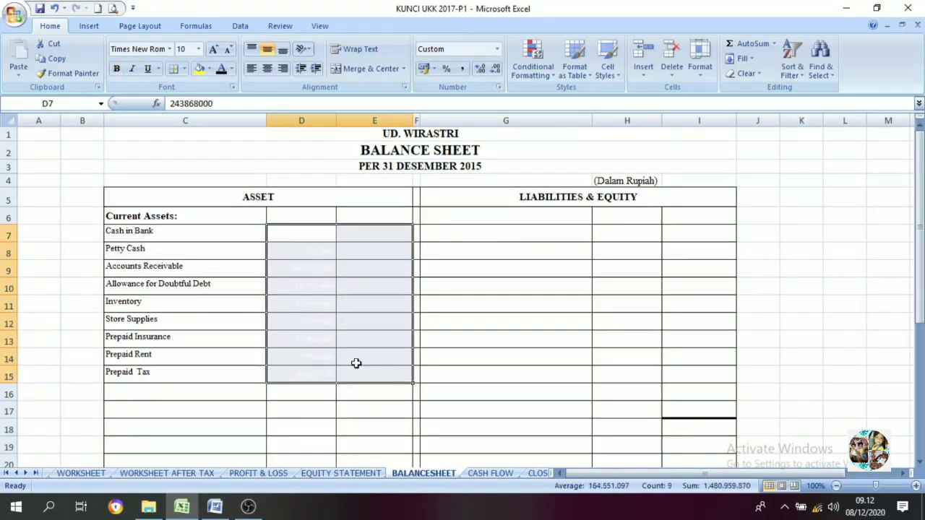
left_click(222, 69)
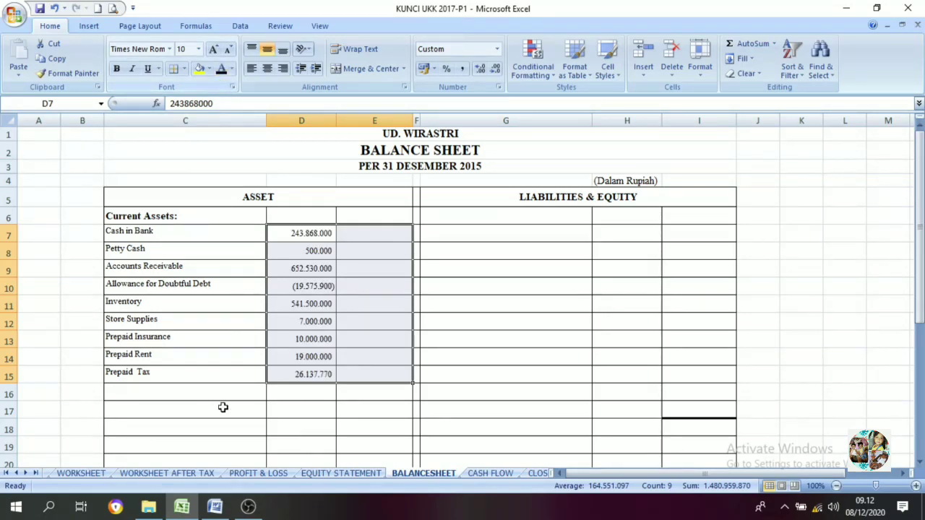
Step: Compare the Allowance for Doubtful Debt credit balance on WORKSHEET AFTER TAX with its negative amount in D10 of BALANCESHEET
left_click(302, 356)
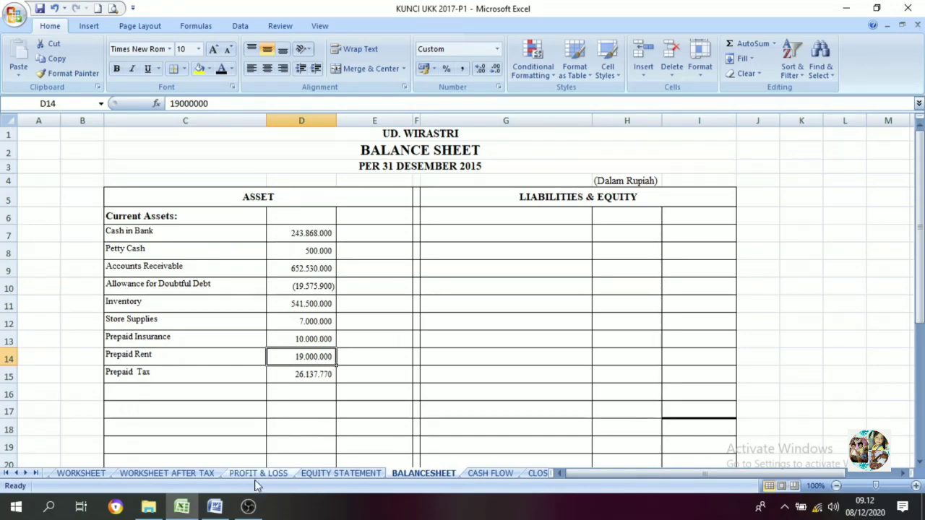
left_click(205, 472)
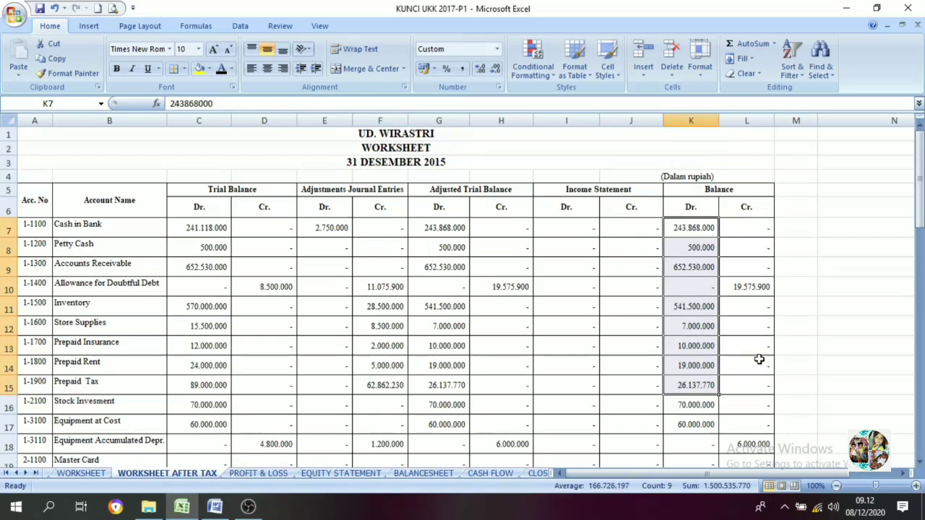
left_click(762, 304)
left_click(757, 289)
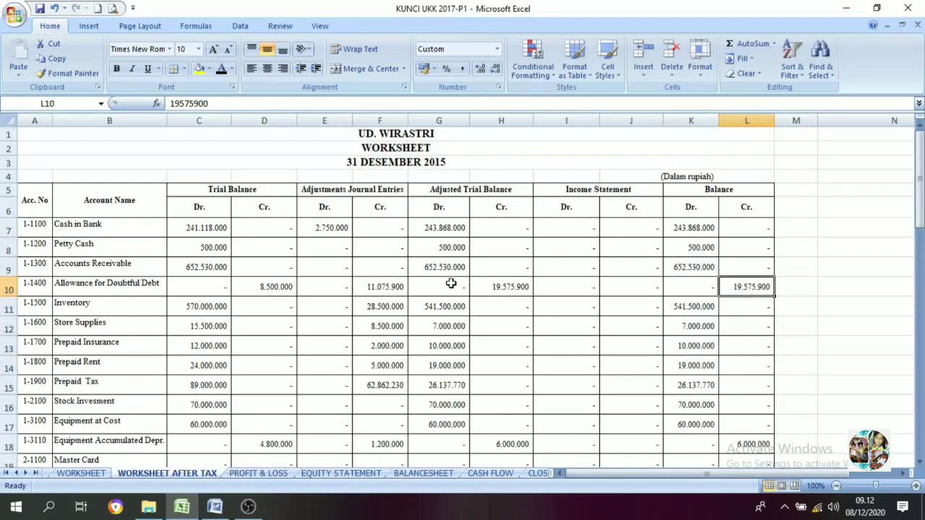
left_click_drag(91, 288, 745, 289)
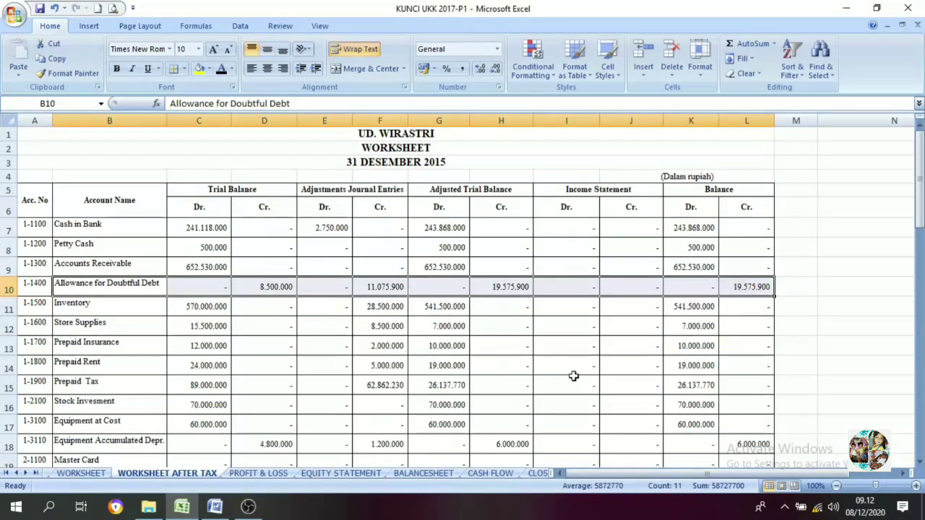
left_click(423, 475)
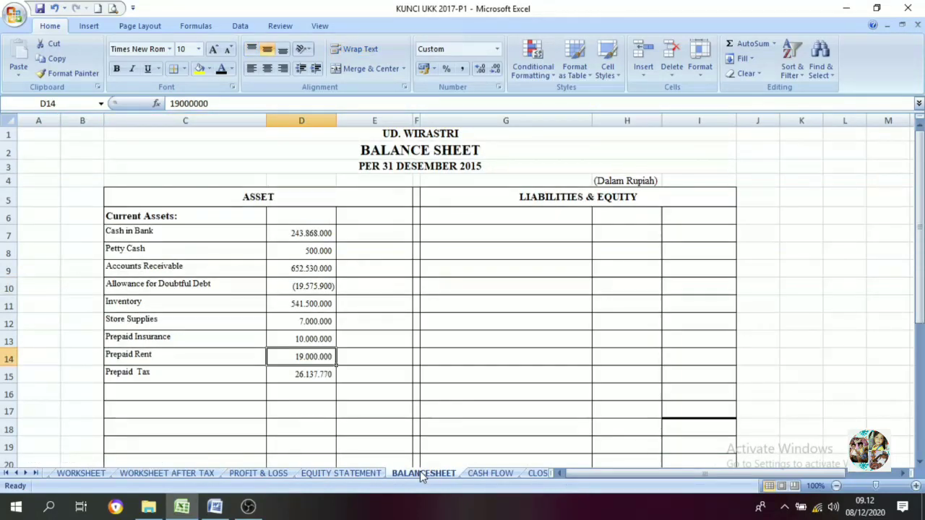
left_click(293, 287)
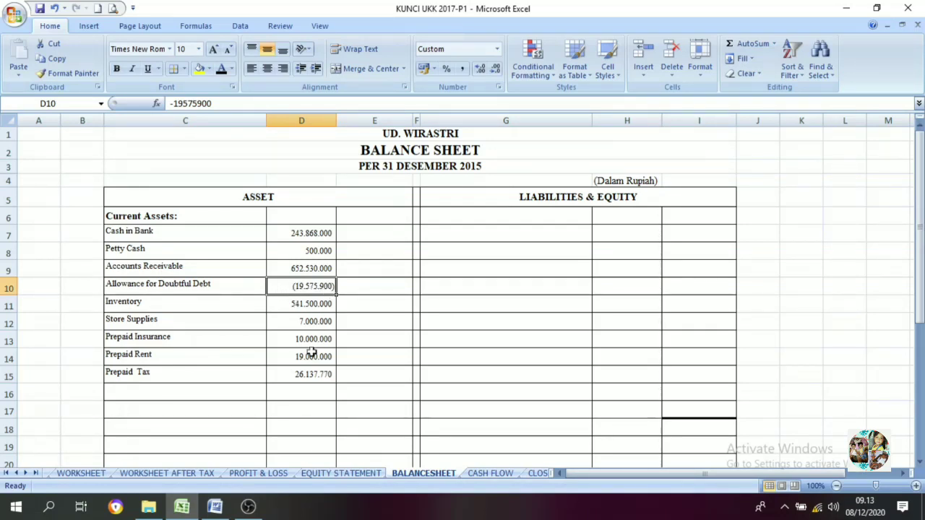
Step: Review the current asset rows down to Prepaid Tax, and apply black font colour to the "Total current assets" label in C16
left_click(309, 374)
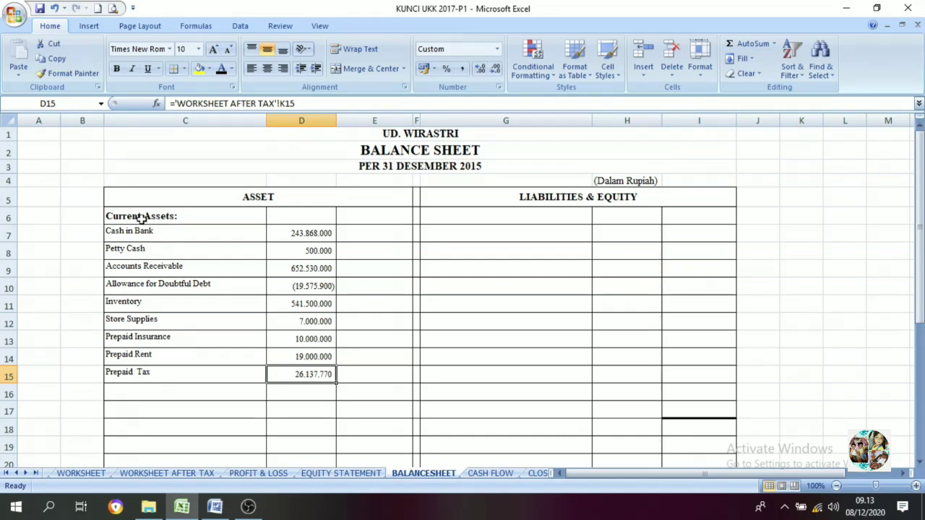
left_click_drag(200, 234, 321, 376)
left_click(285, 398)
left_click(221, 407)
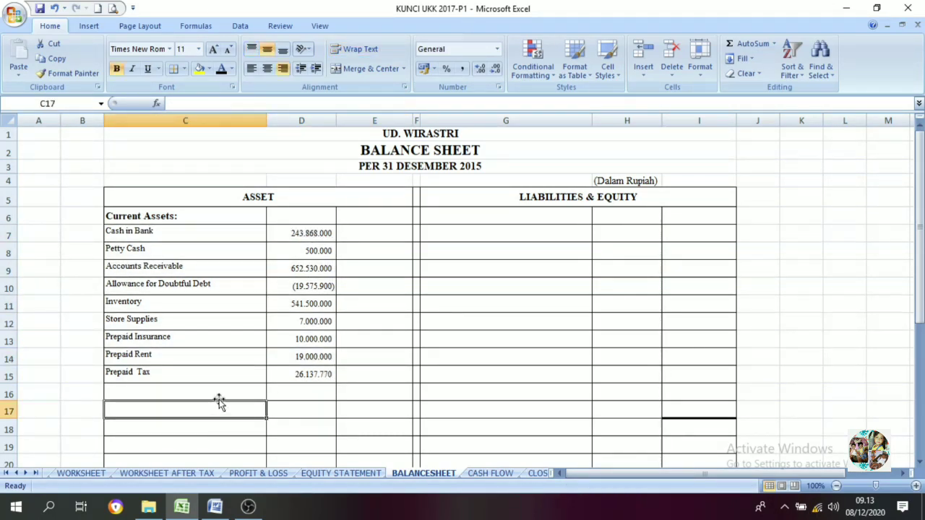
left_click(218, 396)
left_click(246, 103)
key("Return")
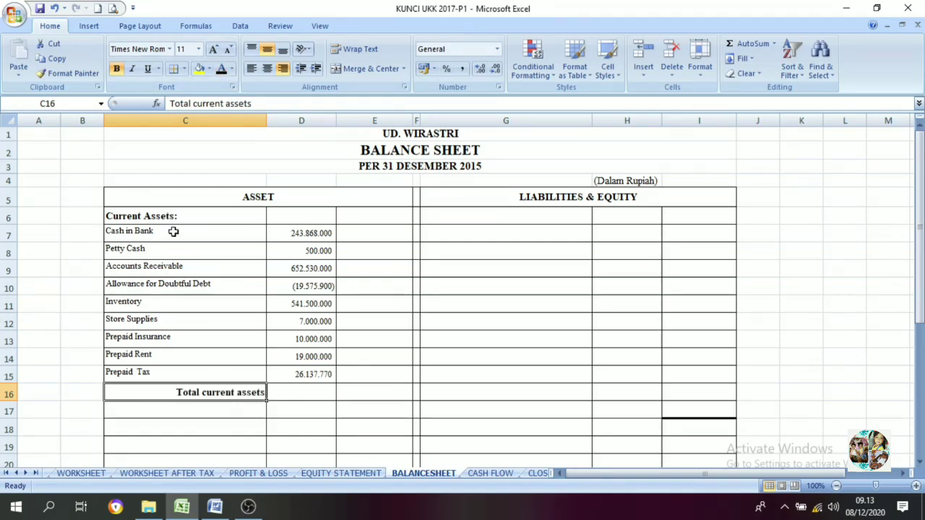
Step: Apply black font colour to the =SUM(D7:D15) total in E16, and check the current asset amounts it adds up
left_click(362, 397)
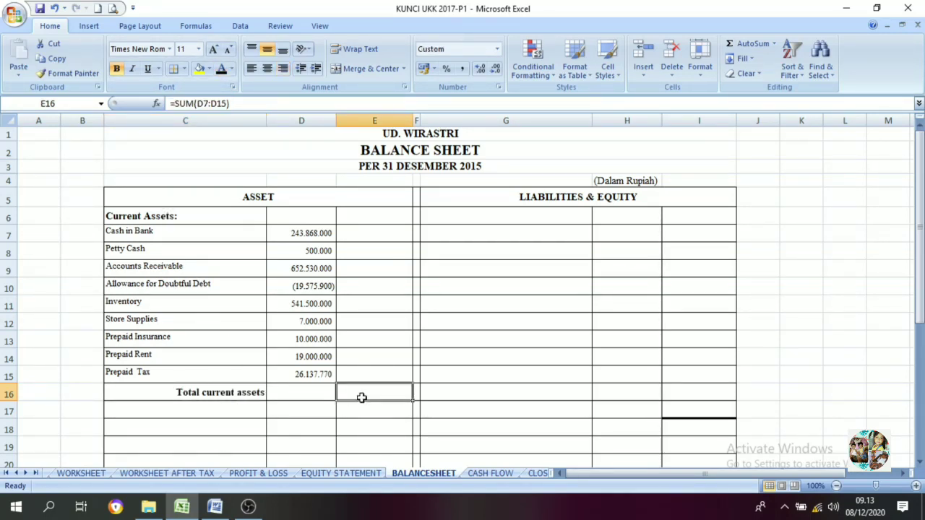
left_click(230, 104)
key("Return")
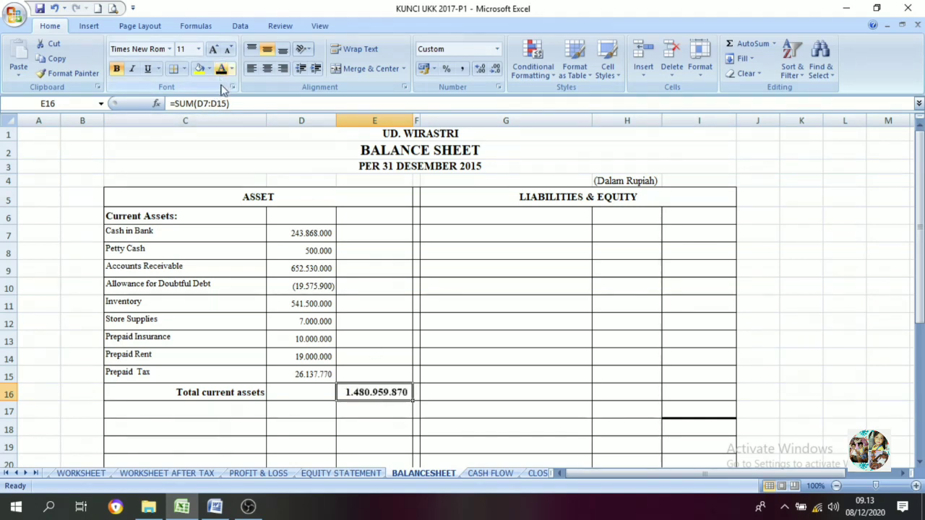
left_click_drag(296, 239, 305, 379)
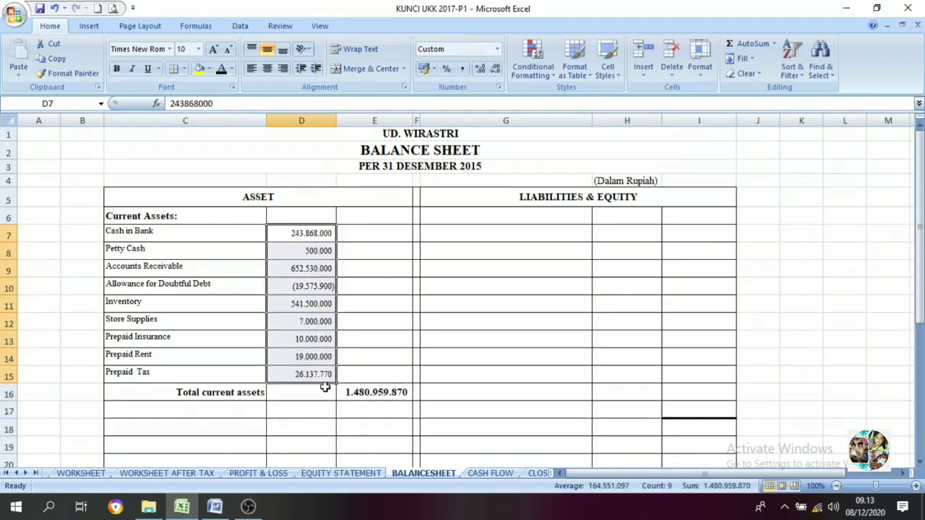
left_click(372, 392)
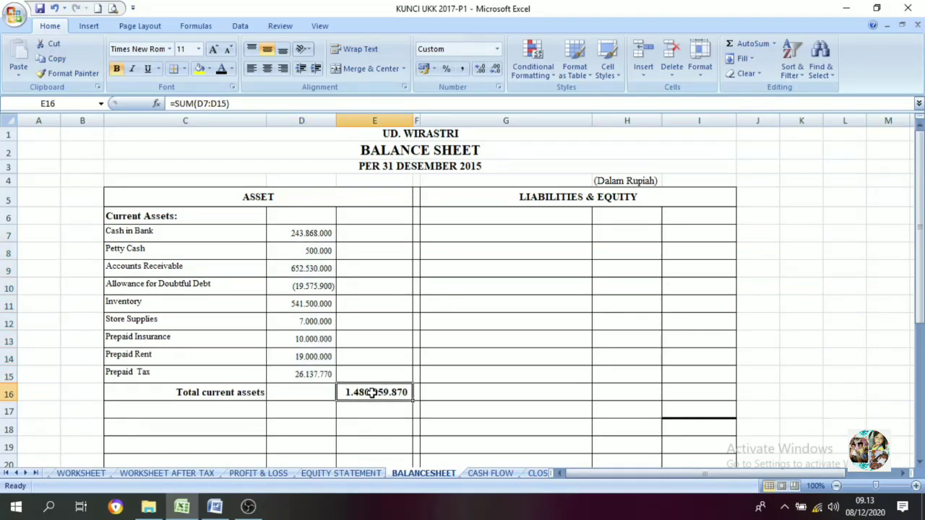
Step: Check the "Long term investment" group in the Word account list, and apply black font colour to the "Long Term Invesment" heading in C18 of BALANCESHEET
scroll(372, 392, "down", 1)
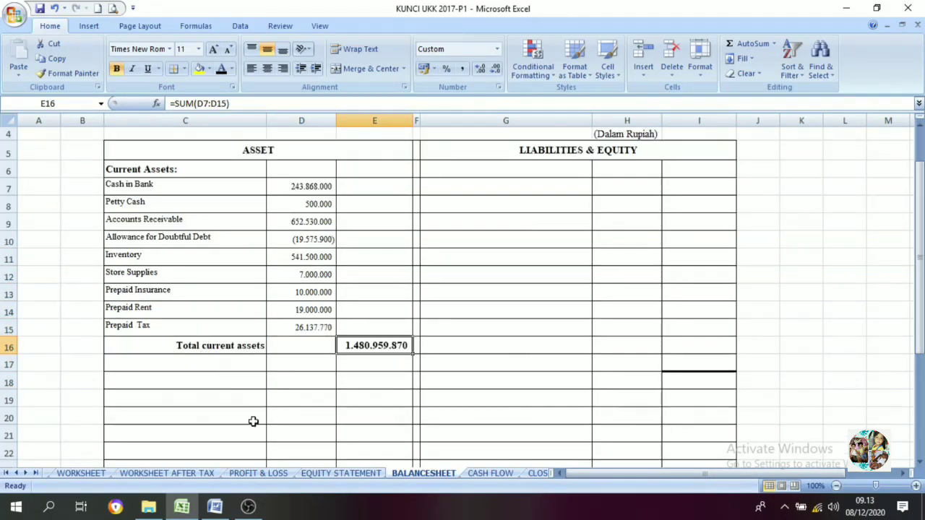
left_click(215, 507)
scroll(535, 352, "down", 1)
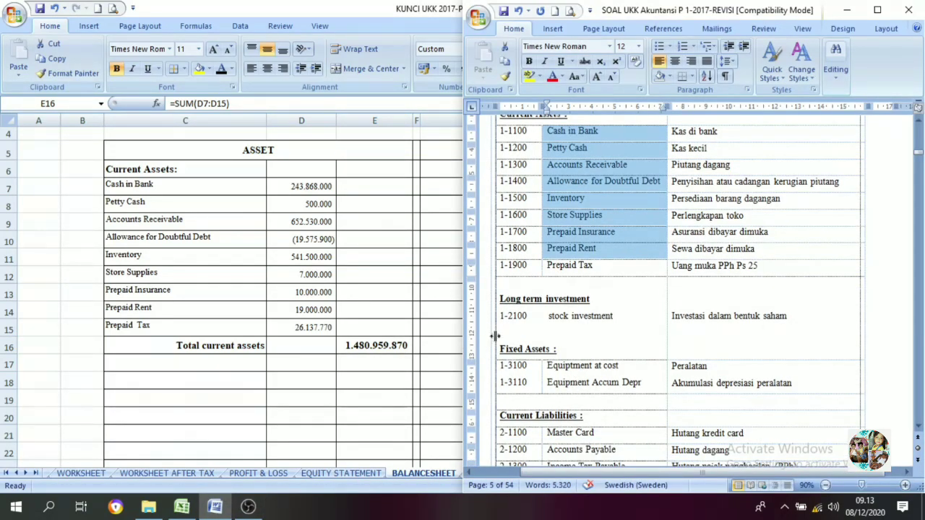
left_click(552, 319)
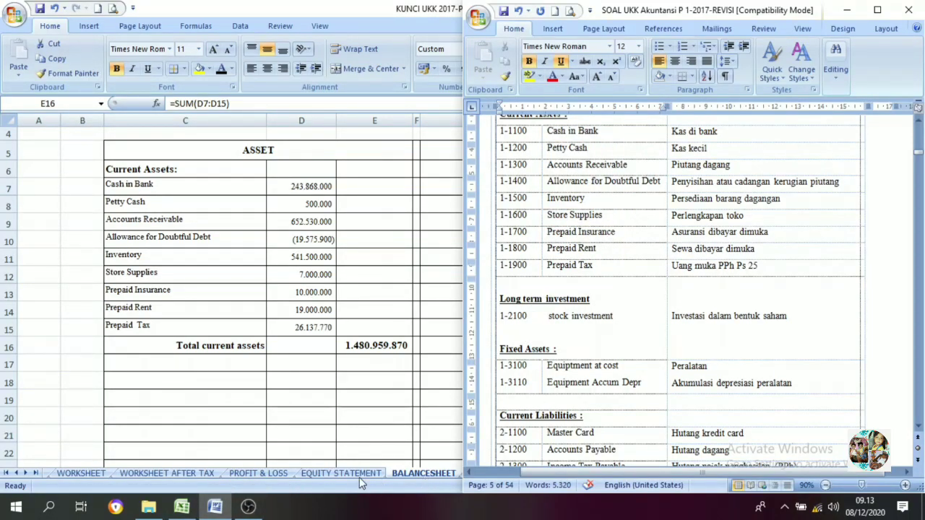
left_click(401, 472)
left_click(151, 376)
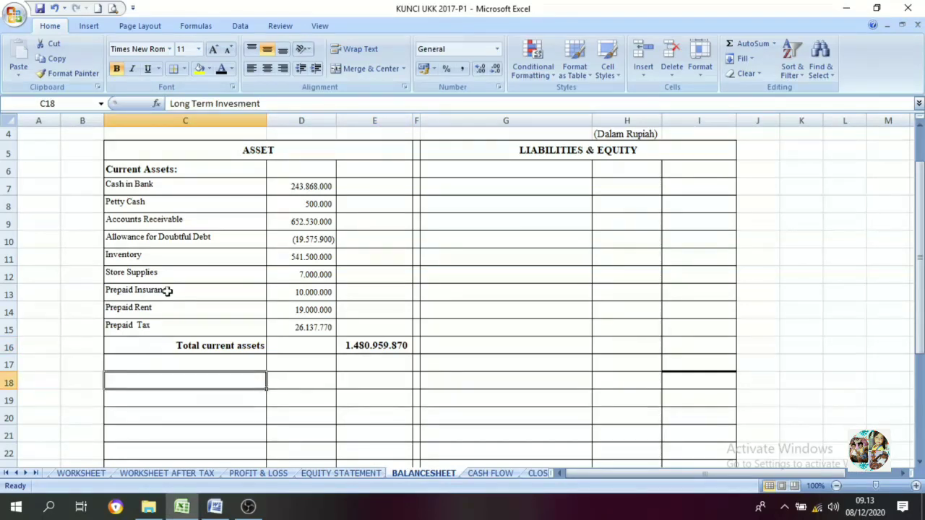
left_click(222, 69)
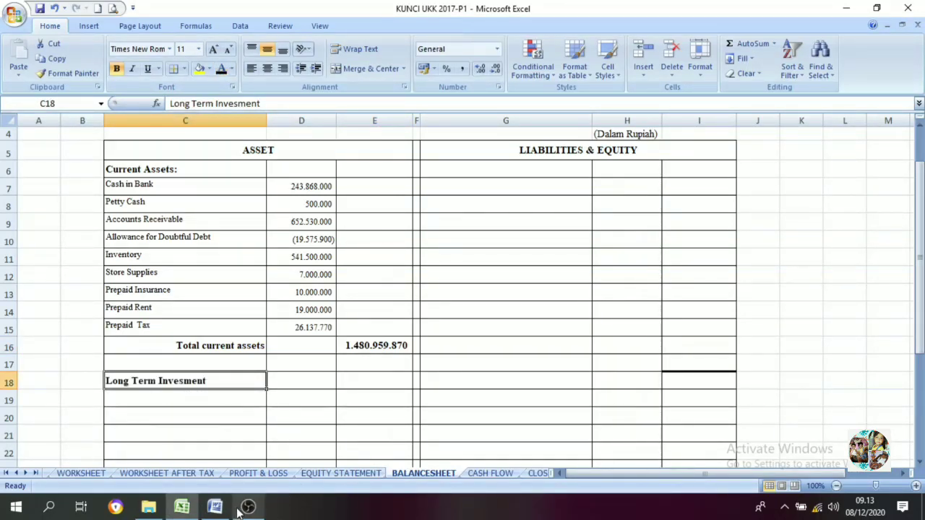
Step: Check the stock investment account in Word, and apply black font colour to "Stock Invesment" in C19 and its 70.000.000 amount in D19 in Excel
left_click(214, 507)
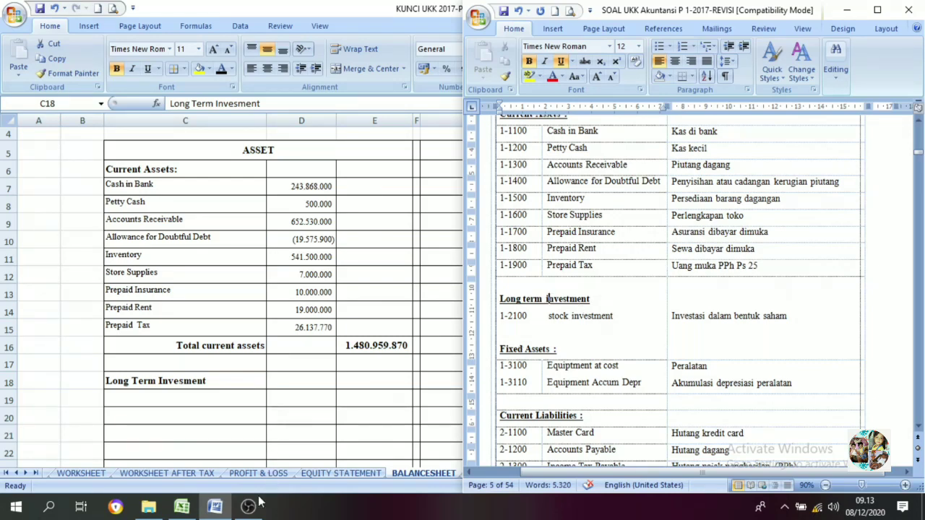
left_click(182, 507)
left_click(177, 396)
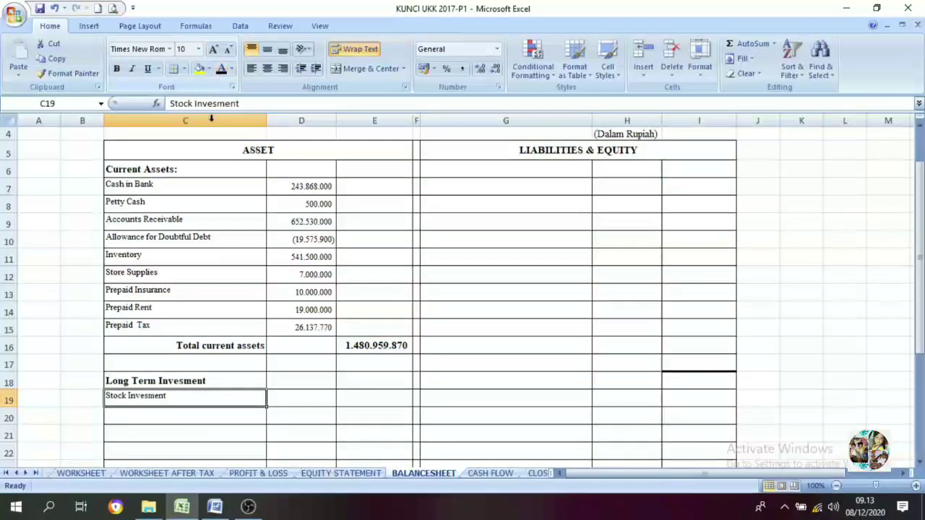
left_click(285, 398)
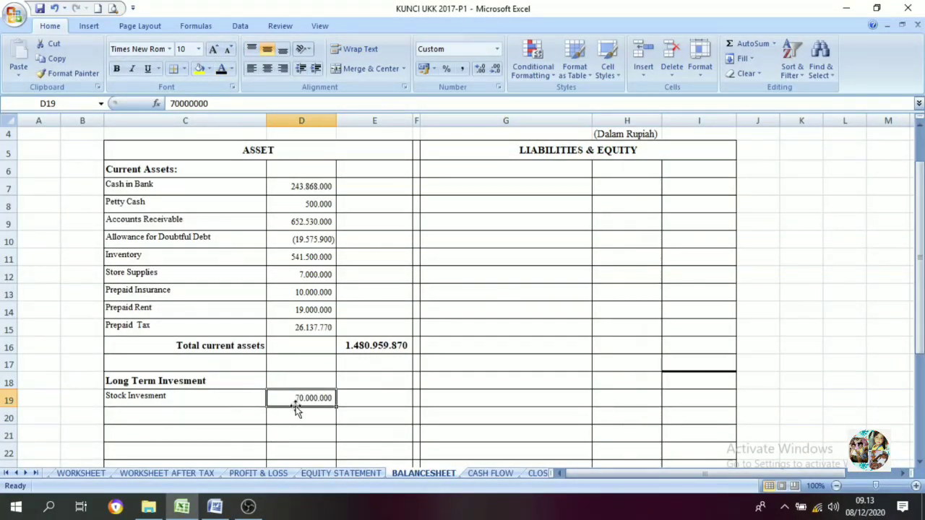
Step: Compare the Stock Invesment entry on BALANCESHEET with its row and debit balance in K16 of WORKSHEET AFTER TAX
left_click(192, 475)
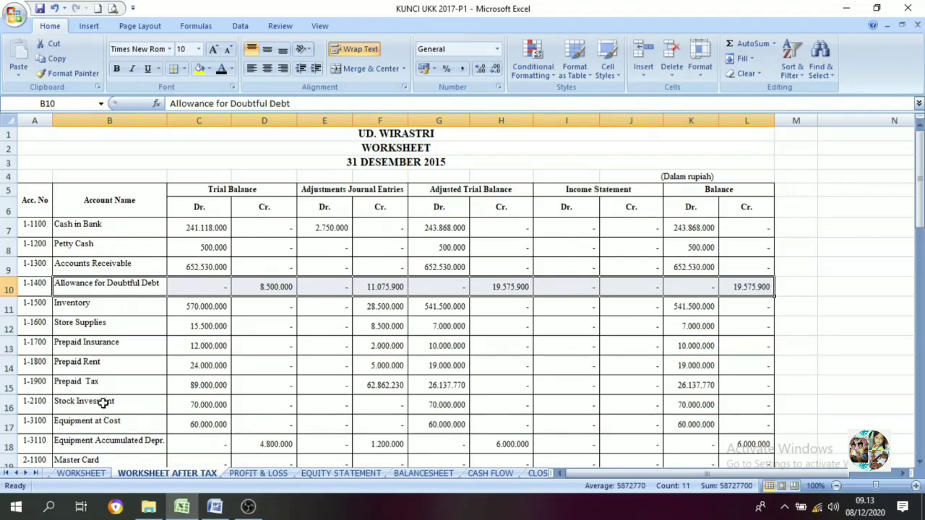
left_click(107, 352)
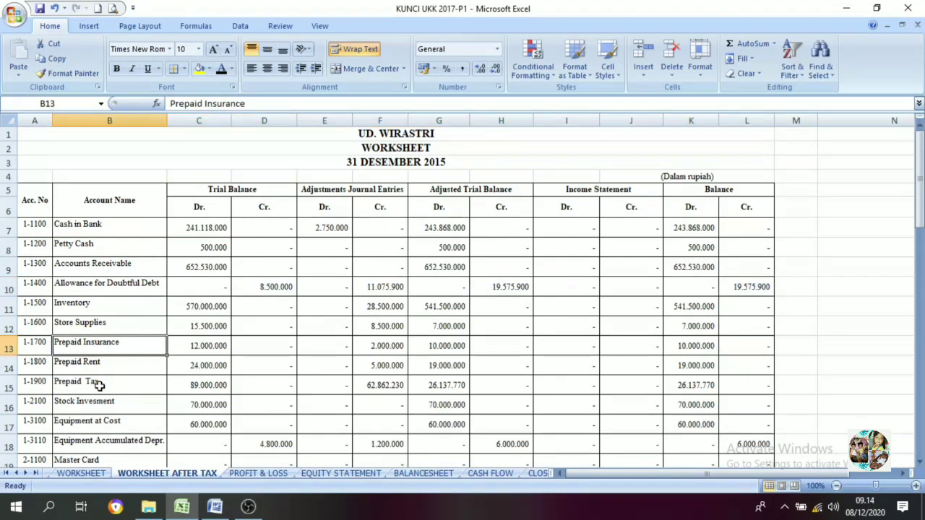
scroll(99, 386, "down", 1)
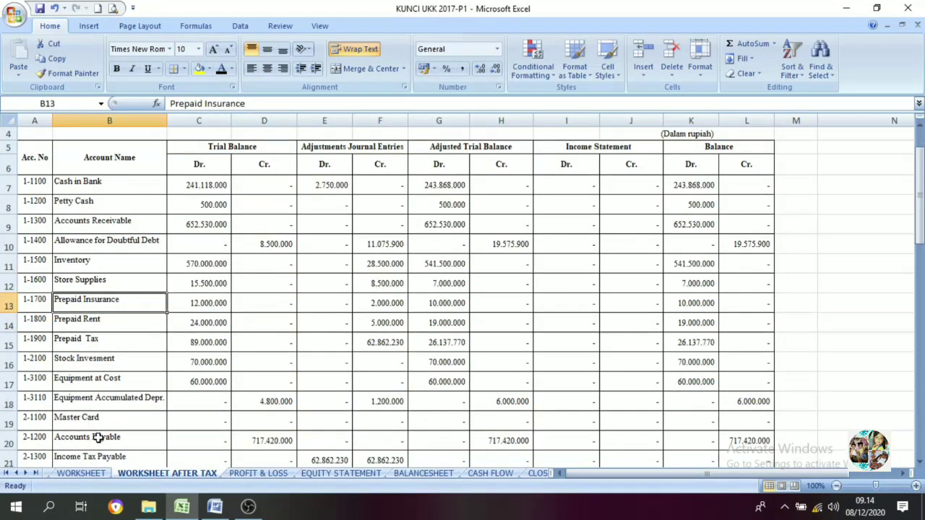
left_click(424, 474)
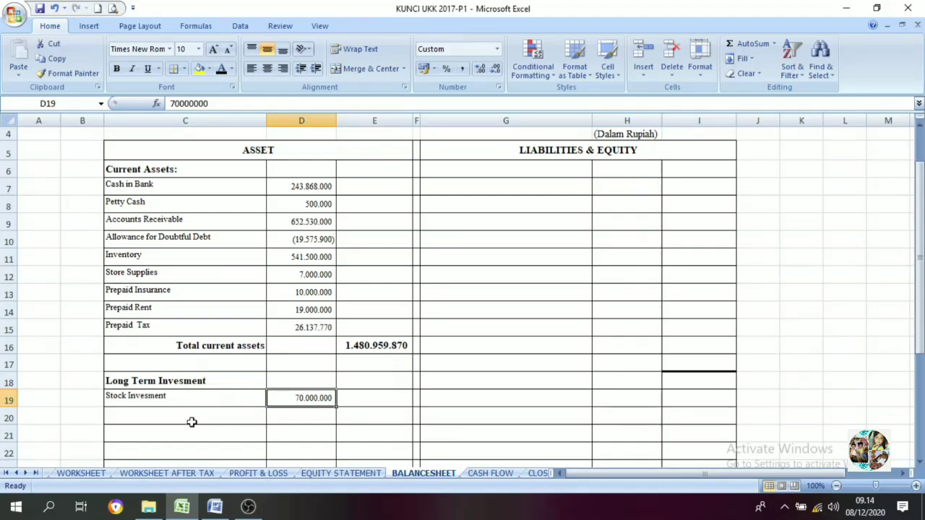
left_click(188, 475)
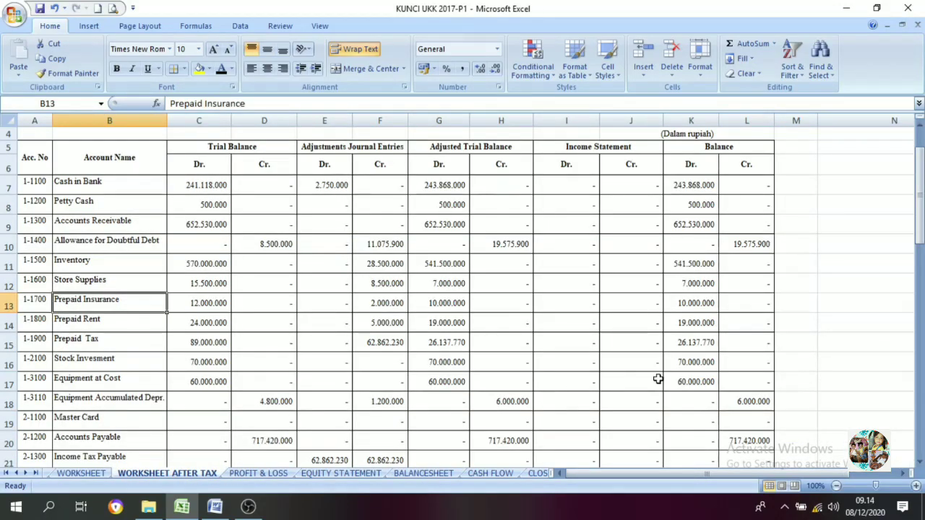
left_click(127, 356)
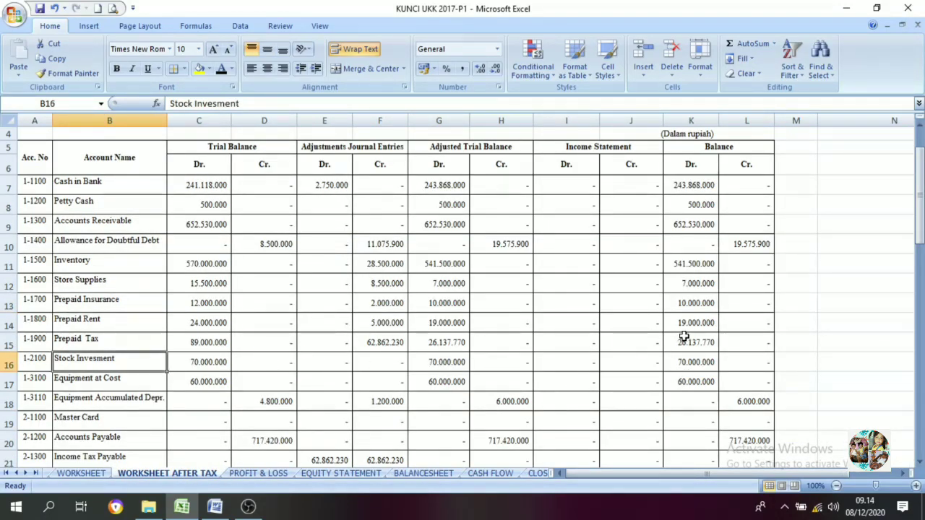
left_click(695, 364)
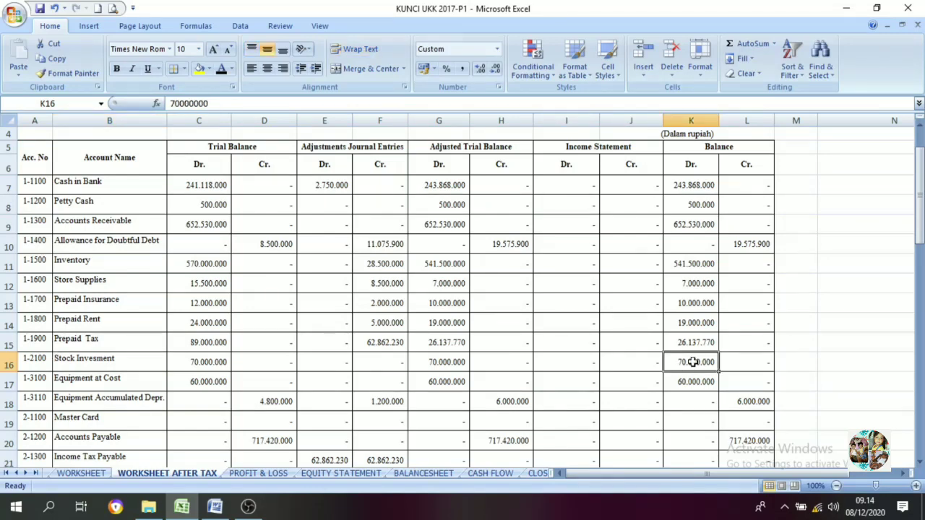
Step: Return to BALANCESHEET and apply black font colour to the "Total Long Term Invesment" label in C20
left_click(420, 474)
scroll(350, 414, "down", 1)
left_click(184, 380)
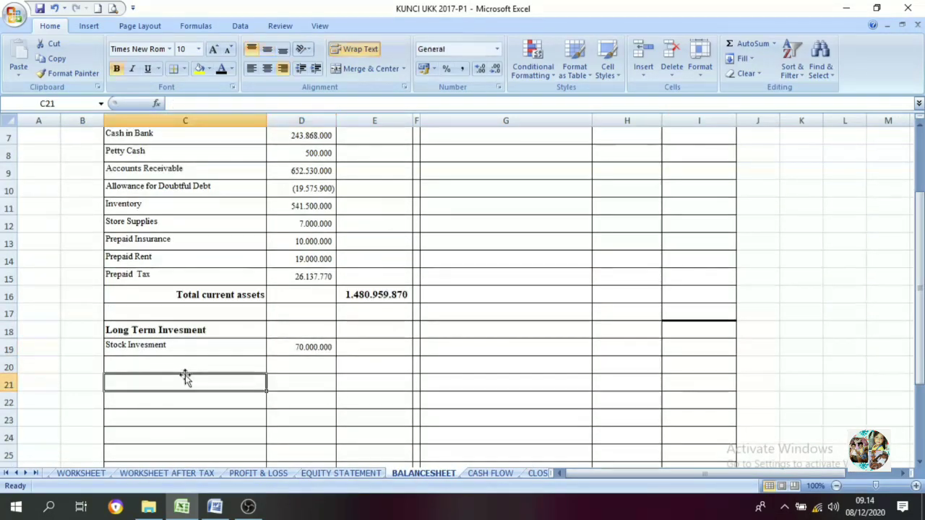
left_click(190, 371)
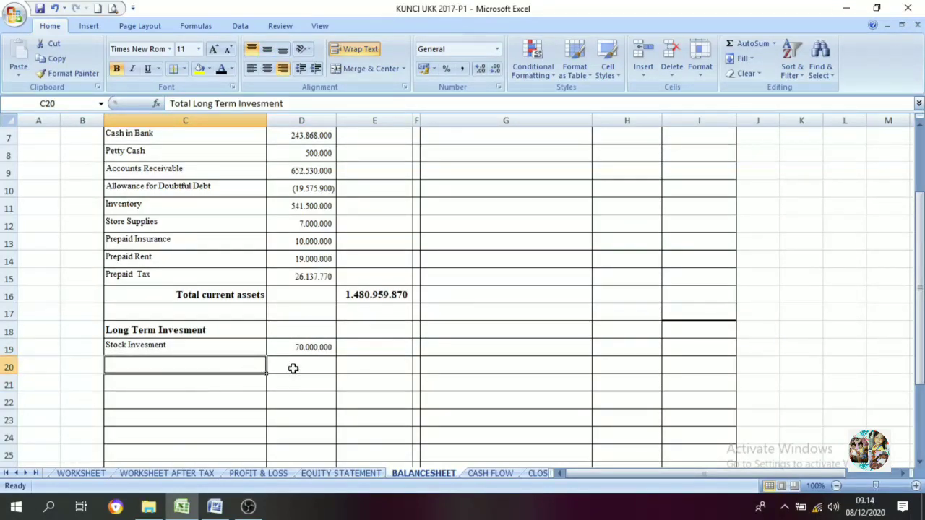
left_click(388, 350)
left_click(382, 369)
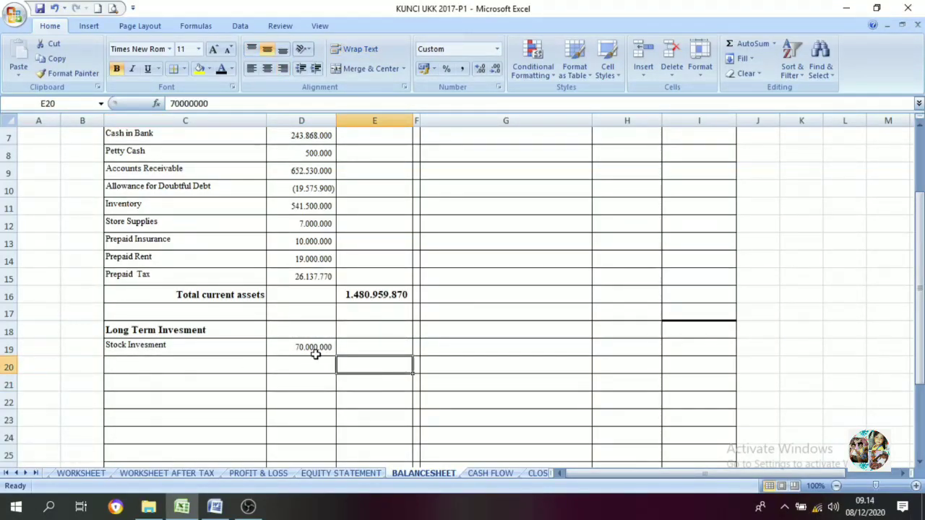
left_click(174, 380)
left_click(173, 372)
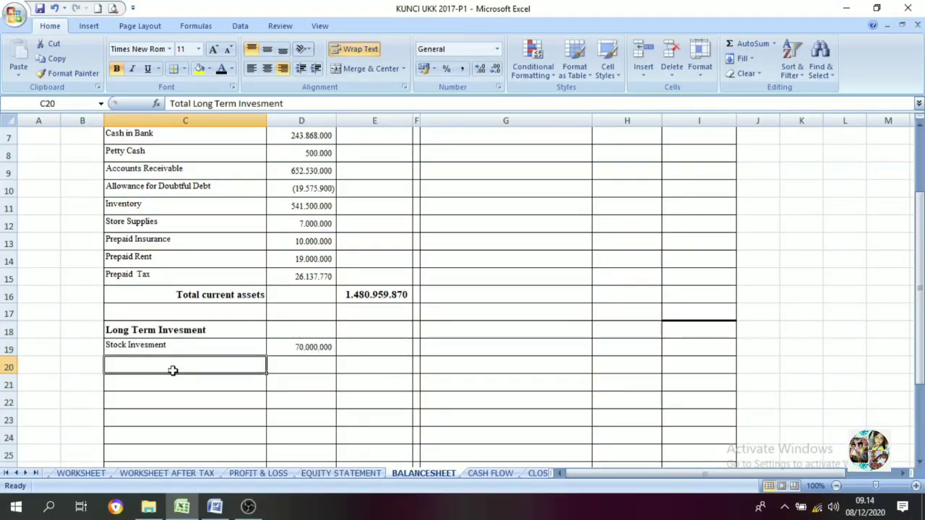
left_click(221, 68)
Step: Apply black font colour to the 70.000.000 long term investment total in E20, and check the stock investment amount in D19
left_click(355, 365)
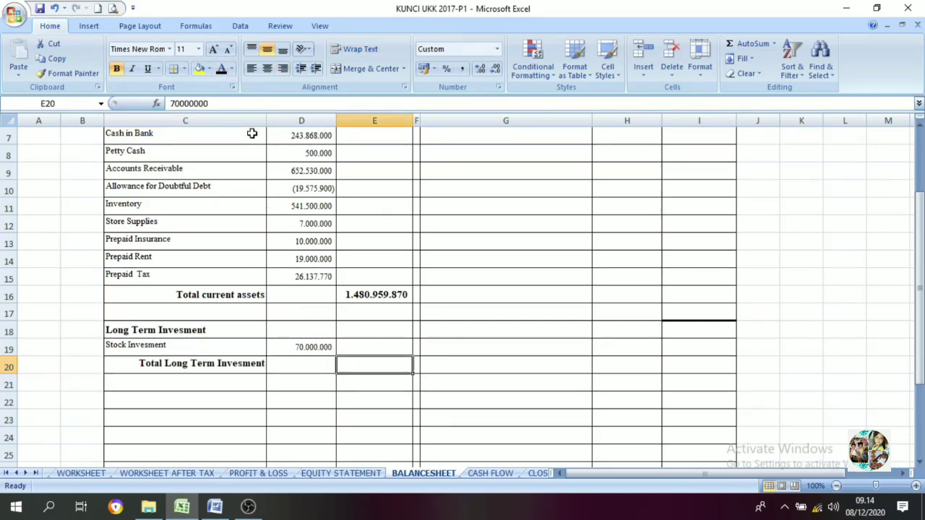
left_click(221, 69)
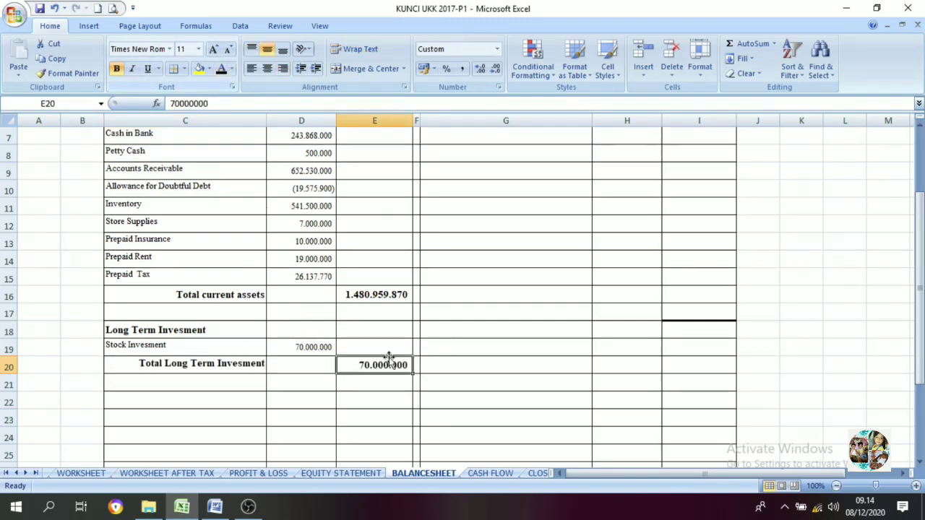
left_click(301, 349)
Step: Check the "Fixed Assets" group in the Word account list, and apply black font colour to the "Fixed Assets:" heading in C22 in Excel
scroll(325, 409, "down", 1)
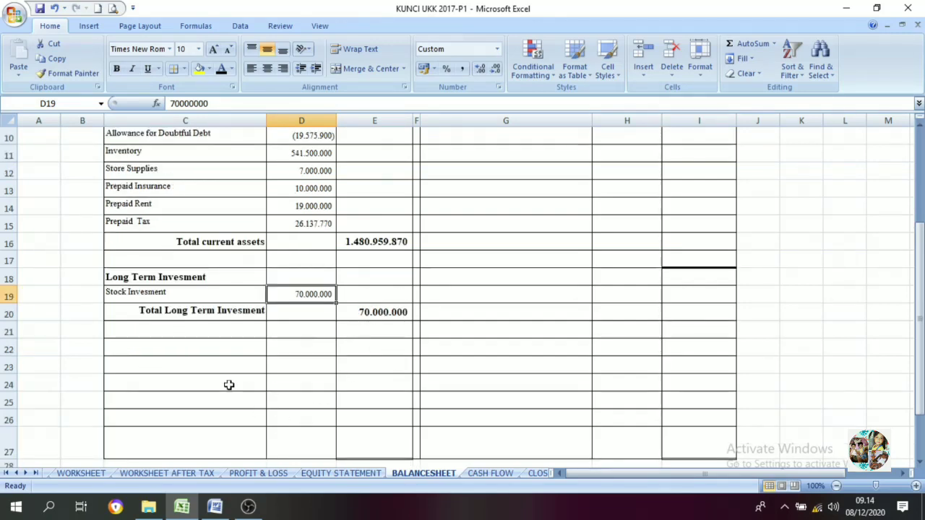
left_click(214, 506)
scroll(636, 355, "down", 1)
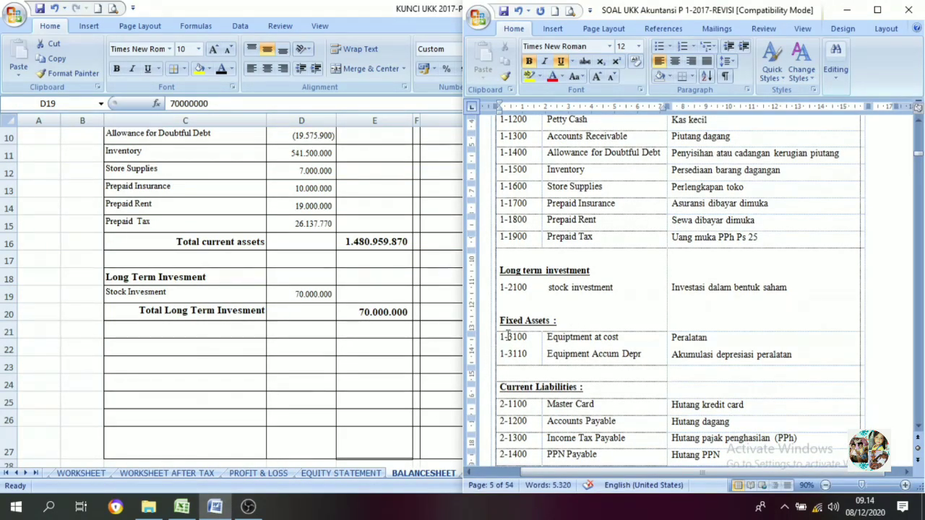
left_click_drag(504, 322, 601, 347)
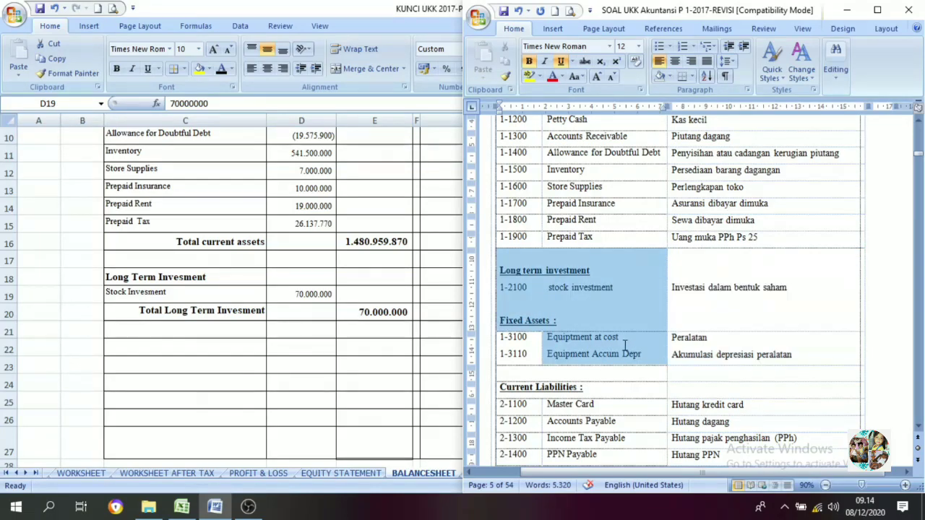
left_click(590, 304)
key("alt+Tab")
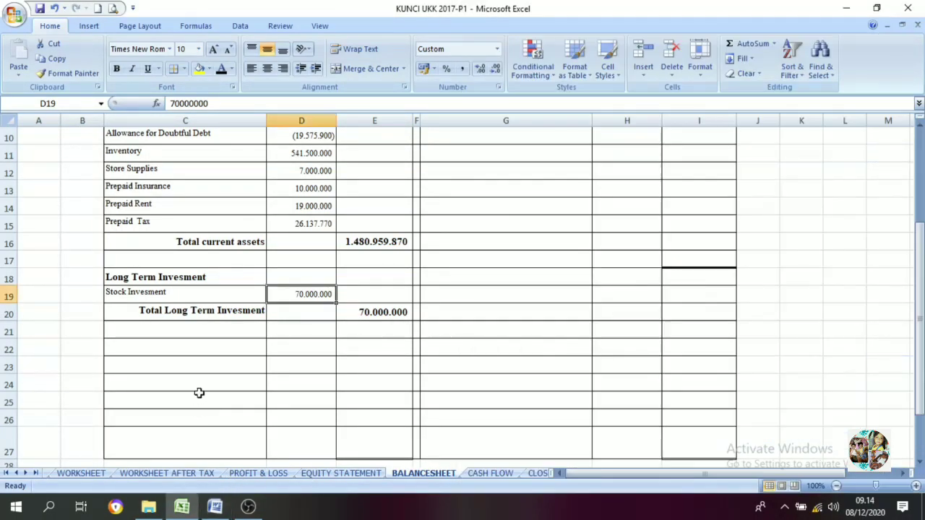
left_click(187, 351)
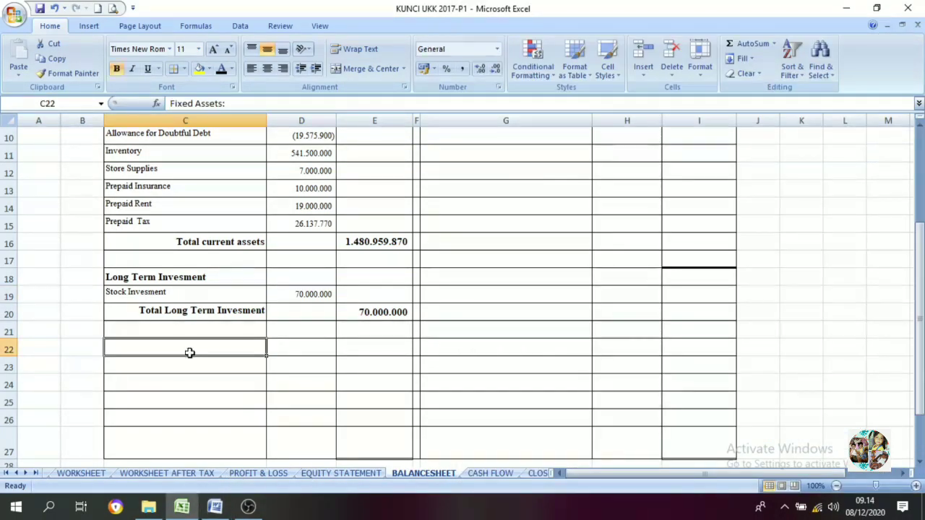
left_click(209, 69)
left_click(216, 66)
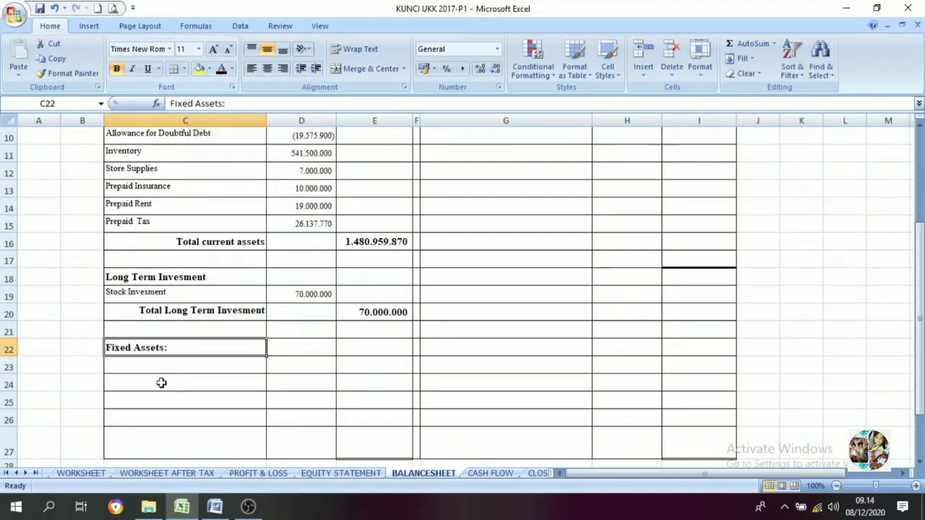
Step: Apply black font colour to "Equipment at Cost" and "Equipment Accumulated Depr." in C23:C24, and compare both names with the Word account list
mouse_move(161, 370)
left_mouse_down()
mouse_move(159, 407)
mouse_move(161, 386)
left_mouse_up()
left_click(222, 69)
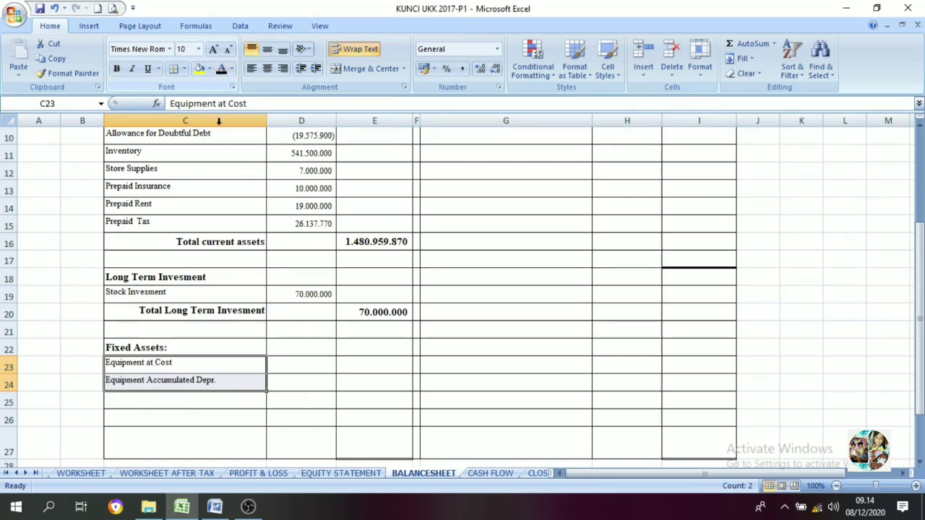
left_click(215, 507)
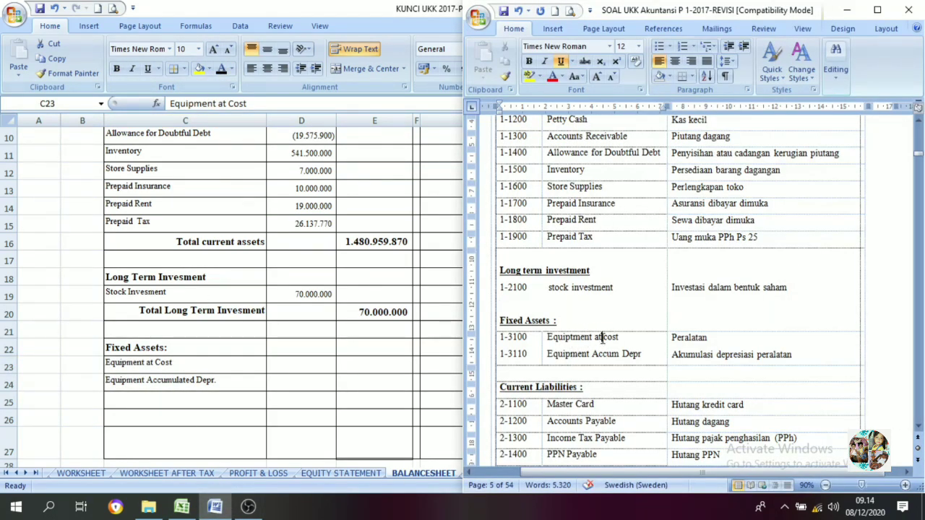
left_click_drag(560, 338, 620, 338)
left_click_drag(565, 353, 639, 360)
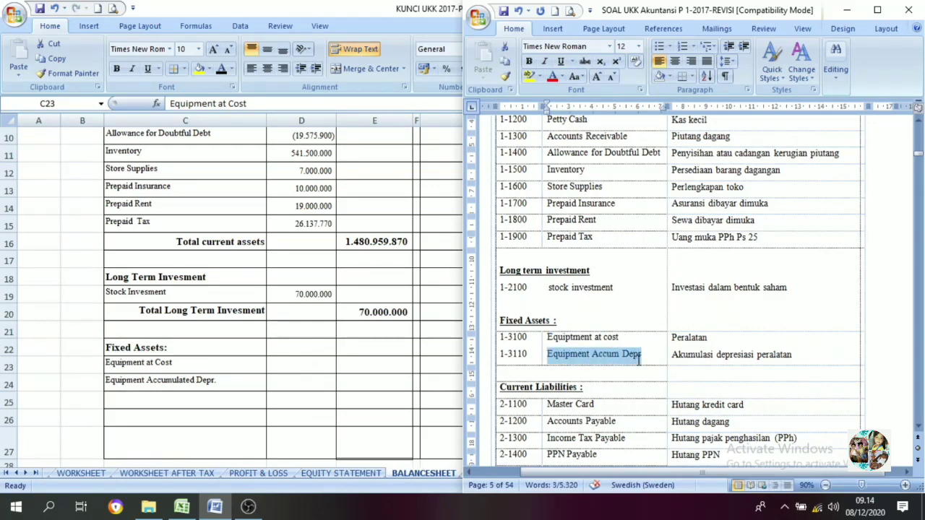
left_click(215, 507)
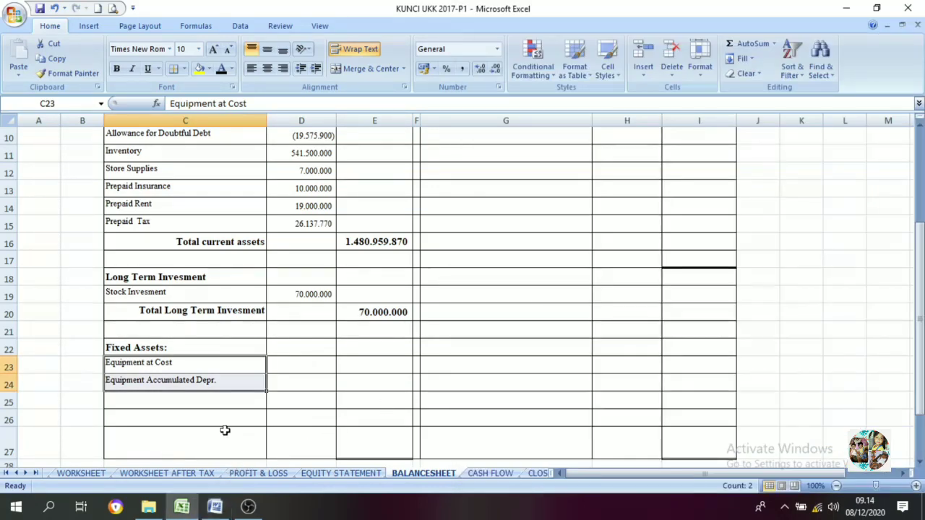
Step: Look up the equipment cost and accumulated depreciation balances in K17 and L18 of WORKSHEET AFTER TAX for cells D23:D24 of BALANCESHEET
left_click_drag(295, 365, 295, 379)
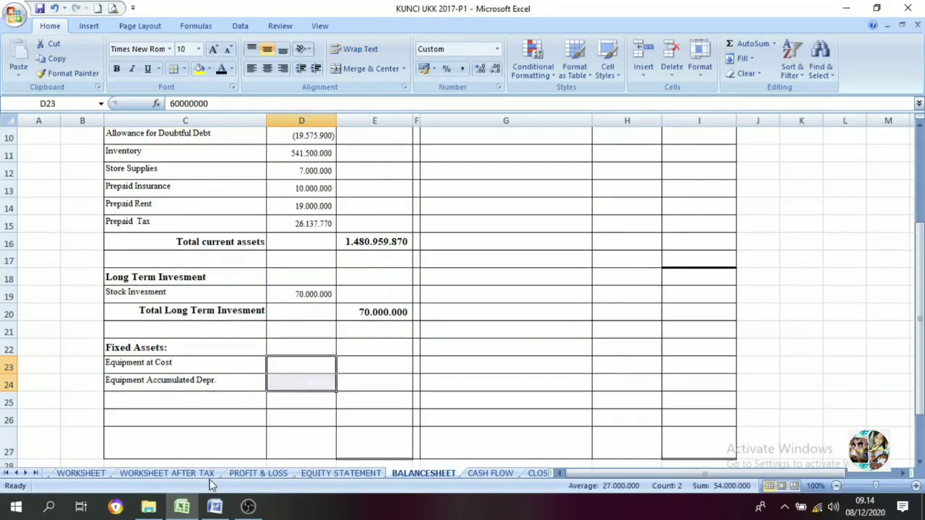
left_click(193, 475)
scroll(318, 257, "up", 1)
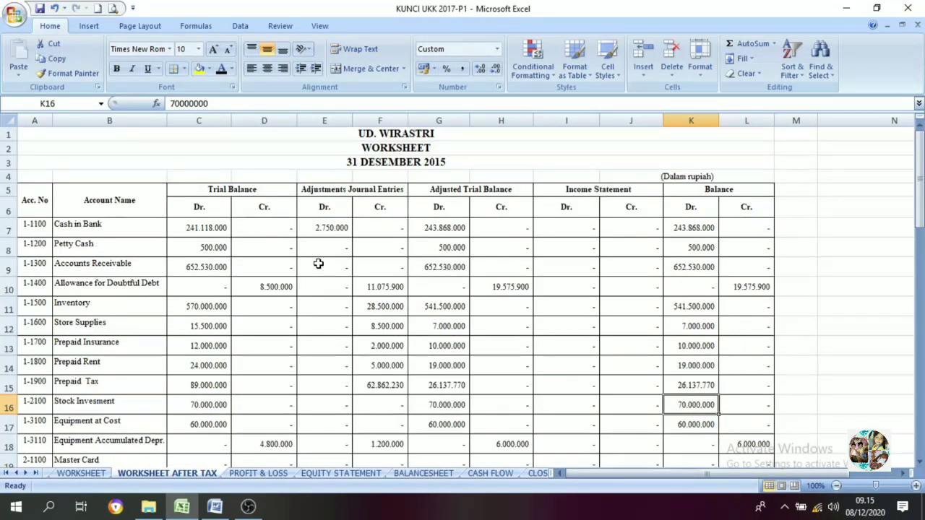
scroll(369, 316, "down", 3)
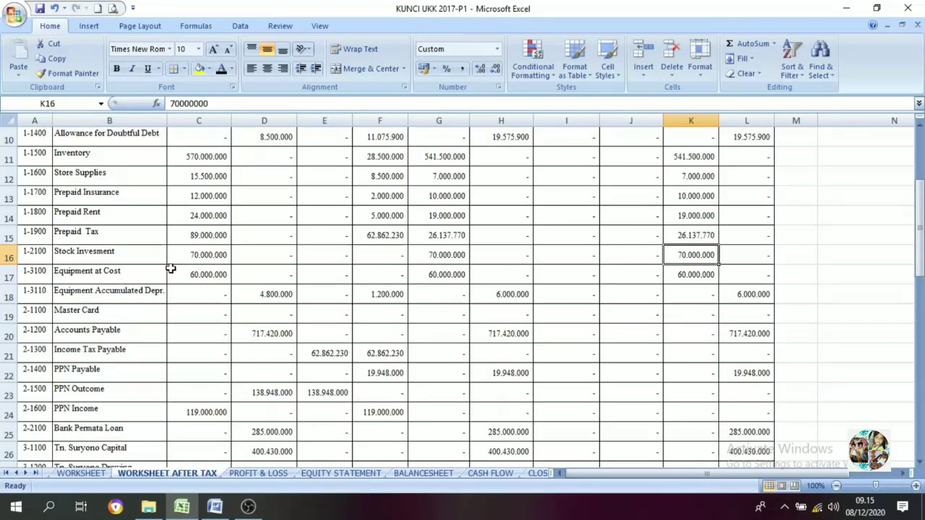
left_click_drag(710, 276, 733, 290)
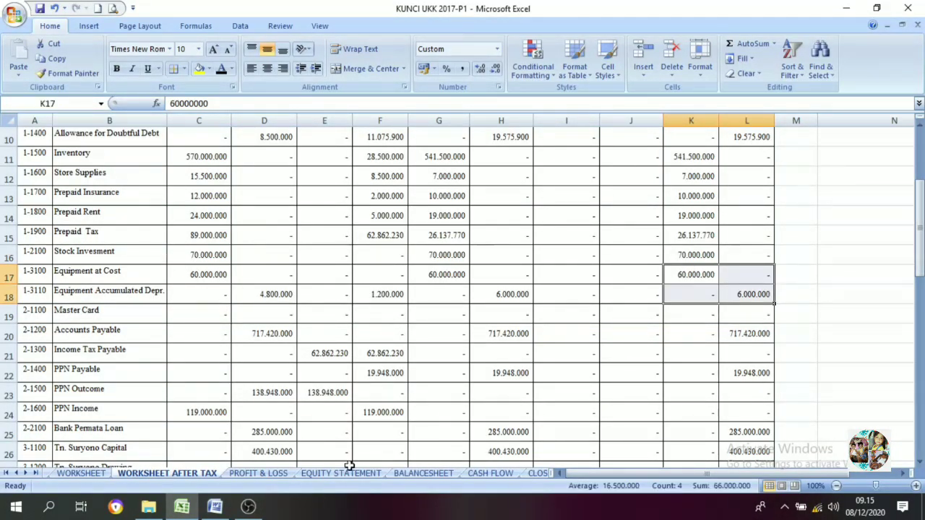
left_click(691, 279)
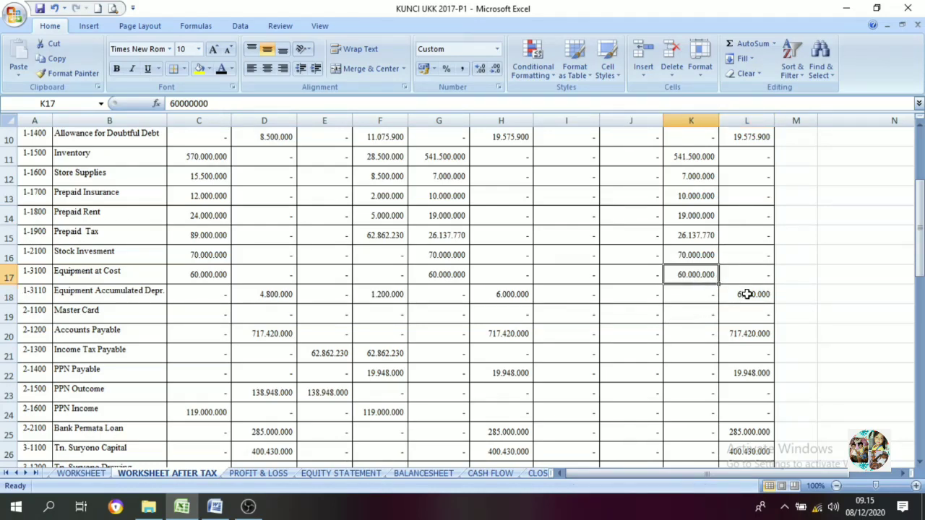
left_click(750, 295)
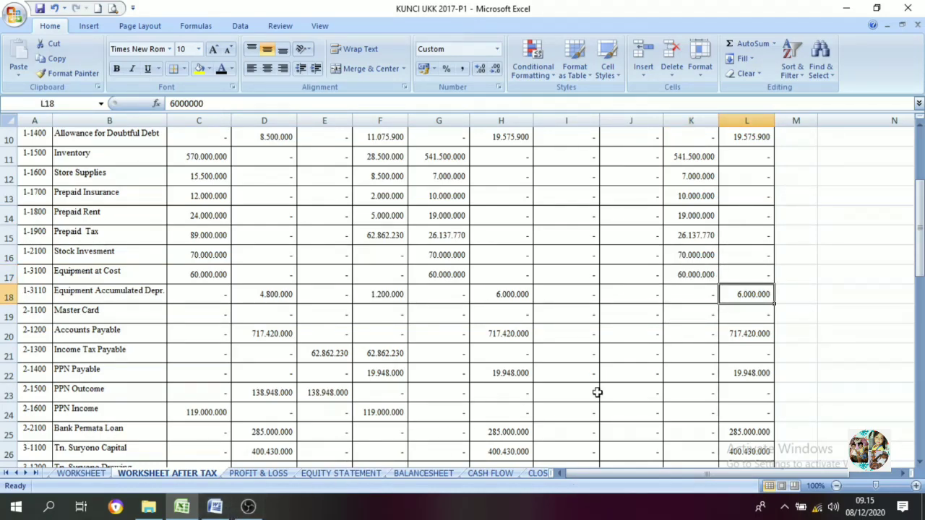
left_click(688, 274)
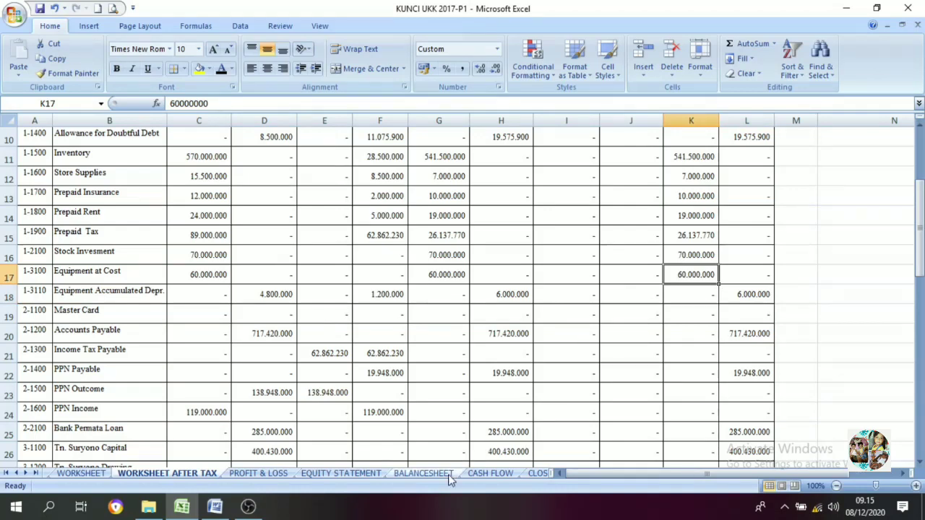
Step: Apply black font colour to the equipment amounts 60.000.000 and (6.000.000) in D23:D24 of BALANCESHEET, and check D24
left_click(424, 473)
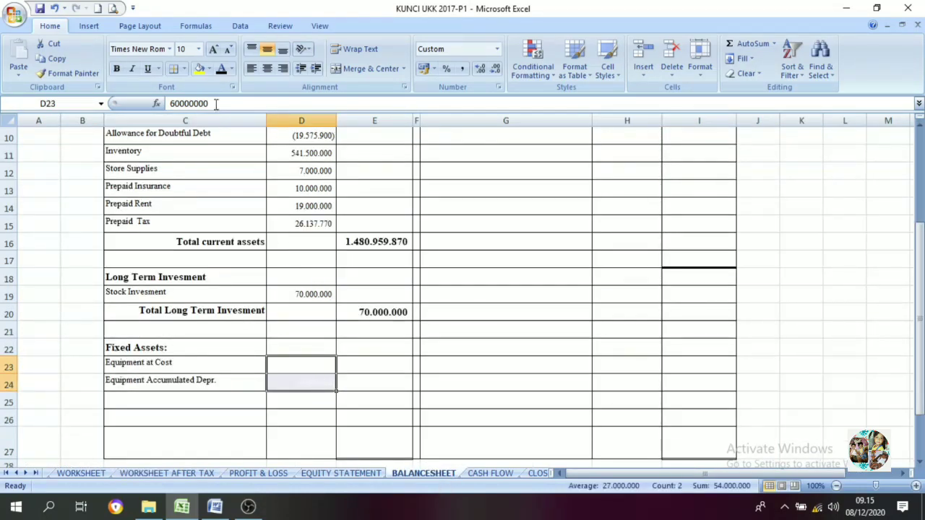
left_click(221, 69)
left_click(302, 386)
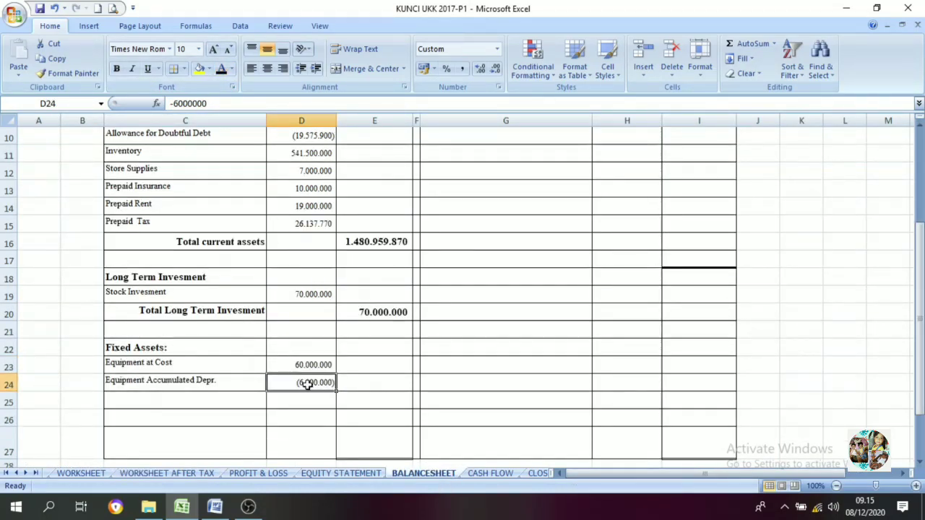
Step: Apply black font colour to the "Total Fixed Assets" label in C25 and its =SUM(D23:D24) total in E25
left_click(191, 403)
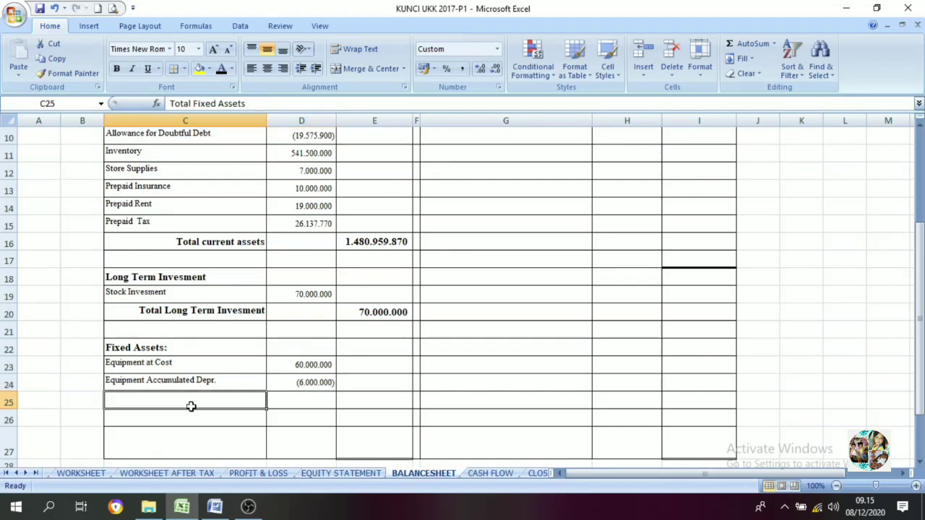
left_click(221, 68)
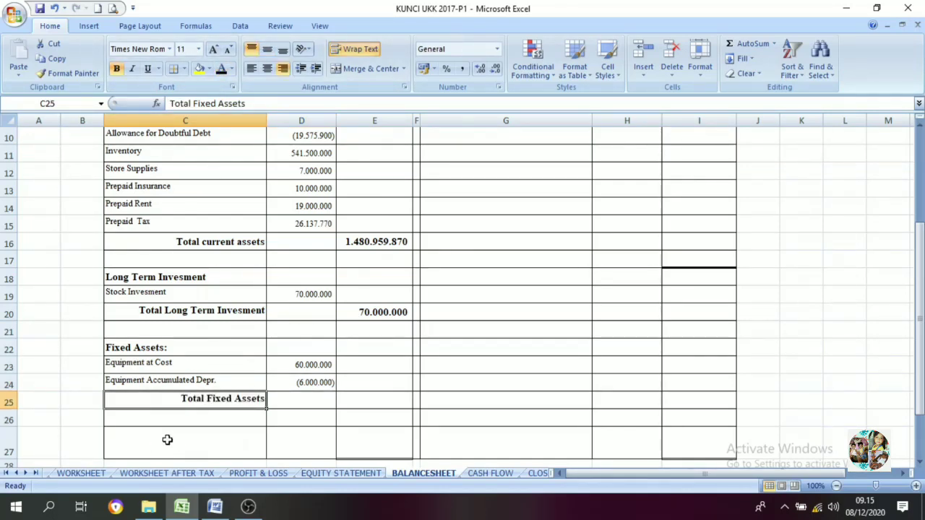
left_click(354, 402)
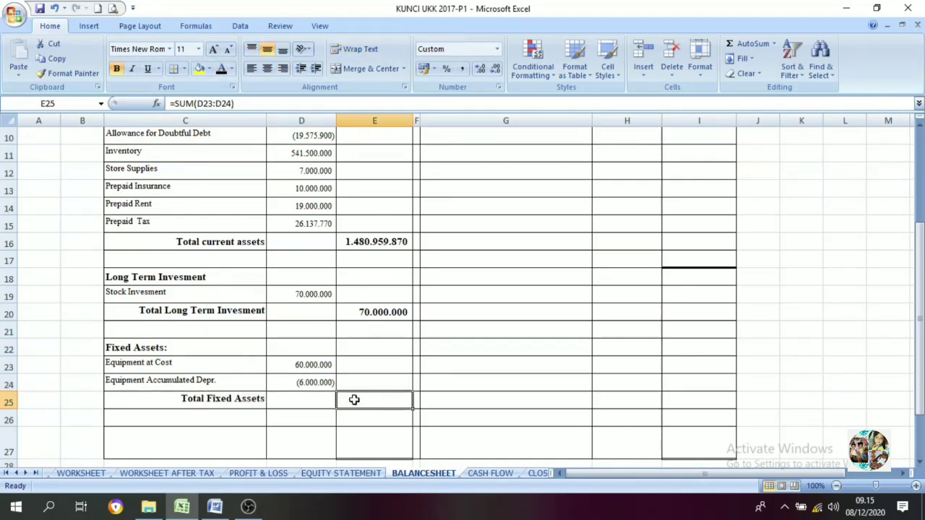
left_click(220, 69)
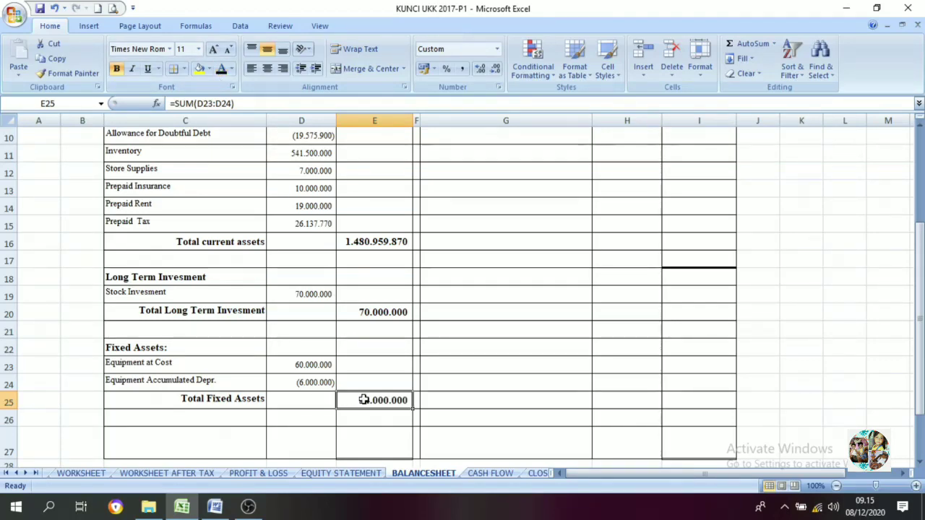
Step: Review the ASSET side of the balance sheet from the current assets down to the fixed assets total
scroll(361, 412, "up", 3)
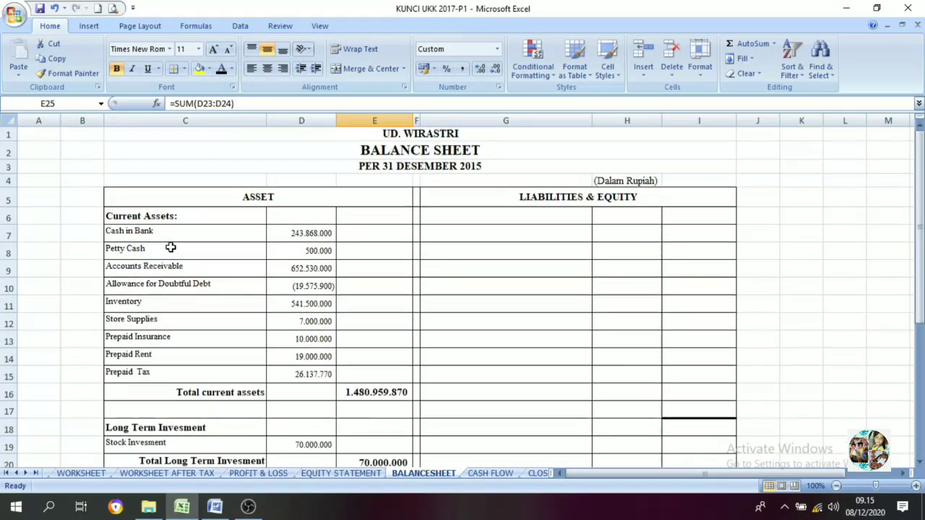
left_click(252, 203)
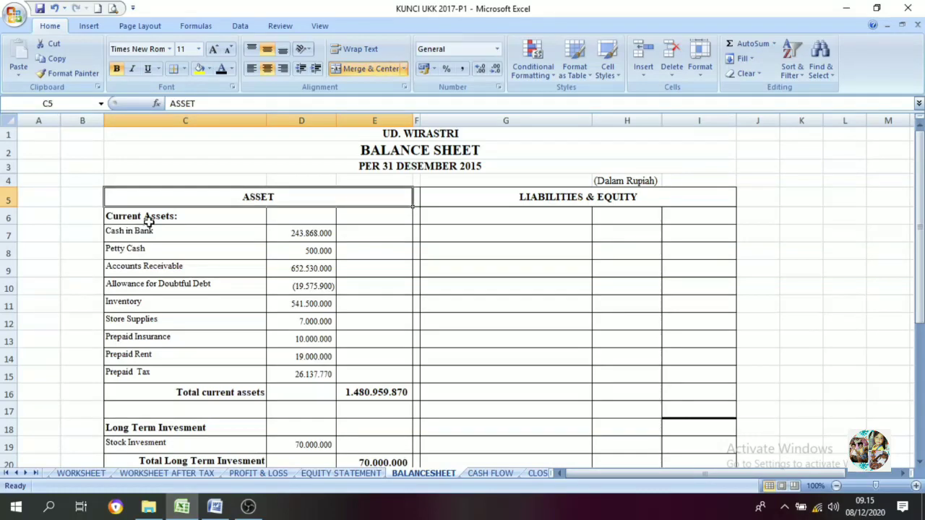
scroll(159, 304, "down", 2)
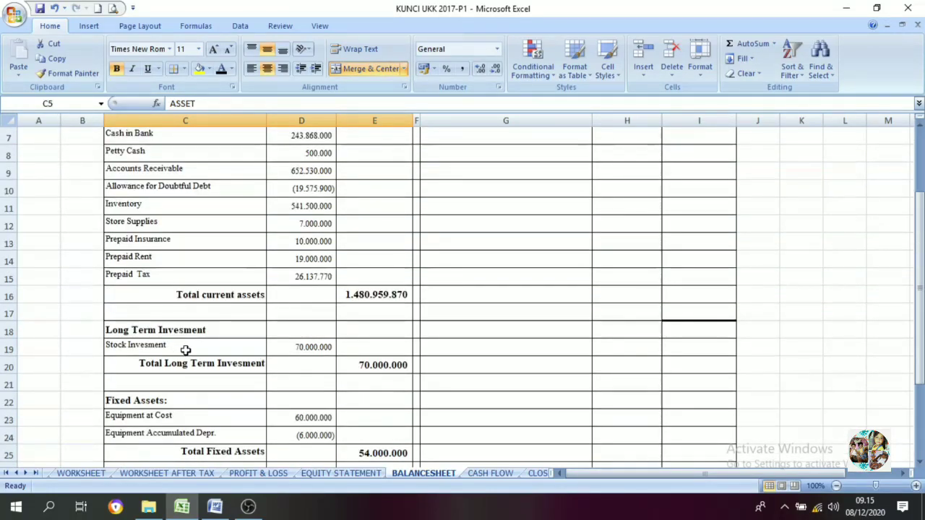
scroll(179, 382, "down", 2)
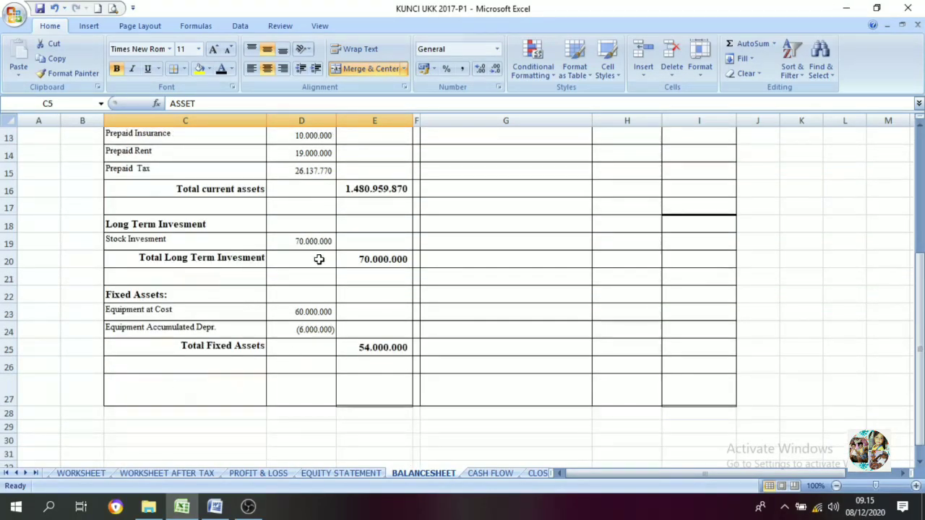
Step: Apply black font colour to the =(E16+E20+E25) total in E27 and the "TOTAL ASSETS" label in C27
scroll(319, 259, "up", 3)
left_click_drag(374, 335, 385, 463)
left_click(373, 417)
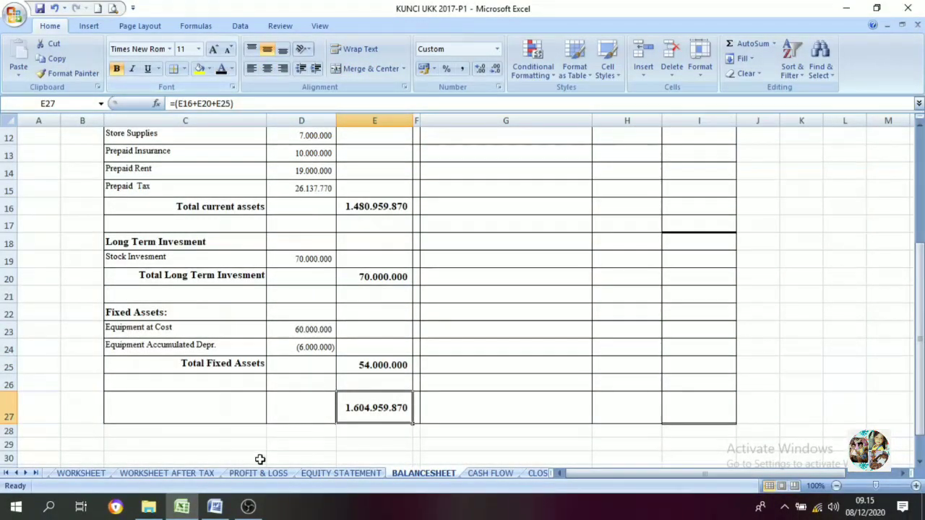
left_click(210, 408)
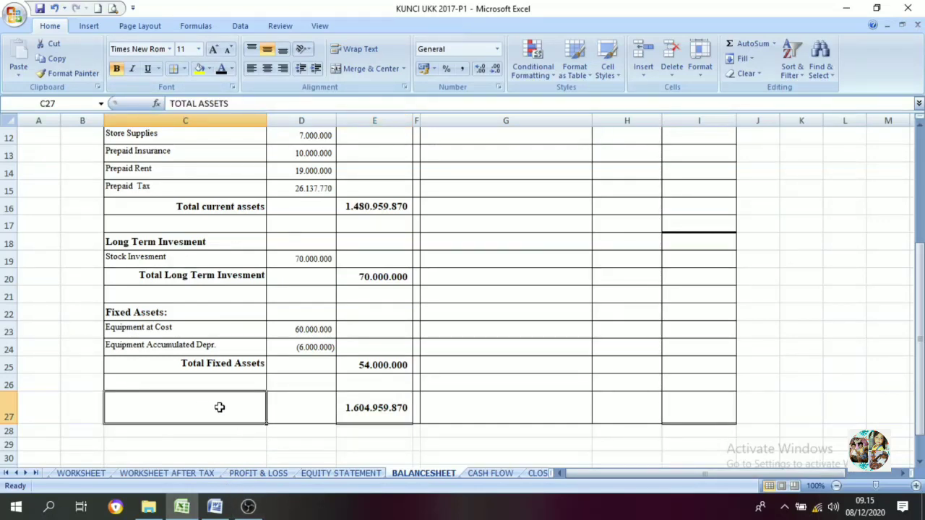
left_click(222, 69)
left_click(240, 382)
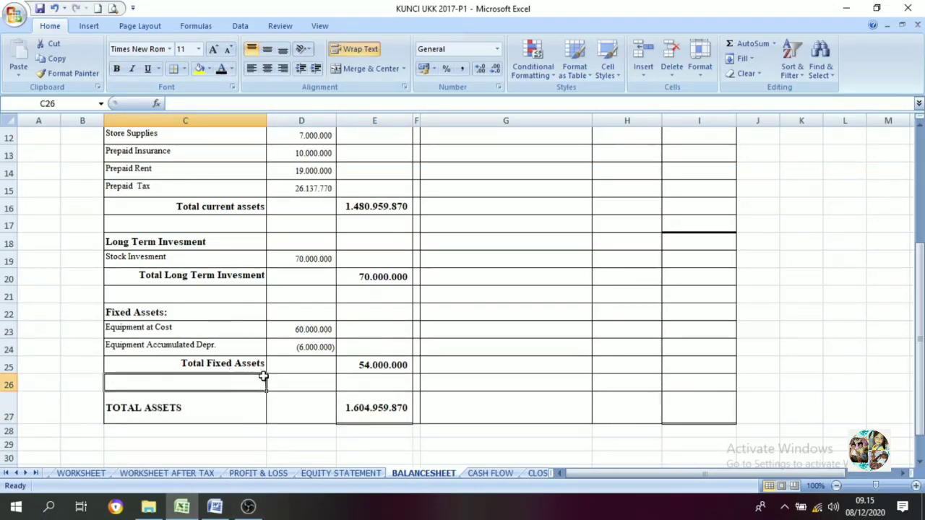
Step: Review the completed ASSET side of the balance sheet from Current Assets down to the TOTAL ASSETS row
scroll(265, 379, "up", 1)
scroll(264, 379, "up", 3)
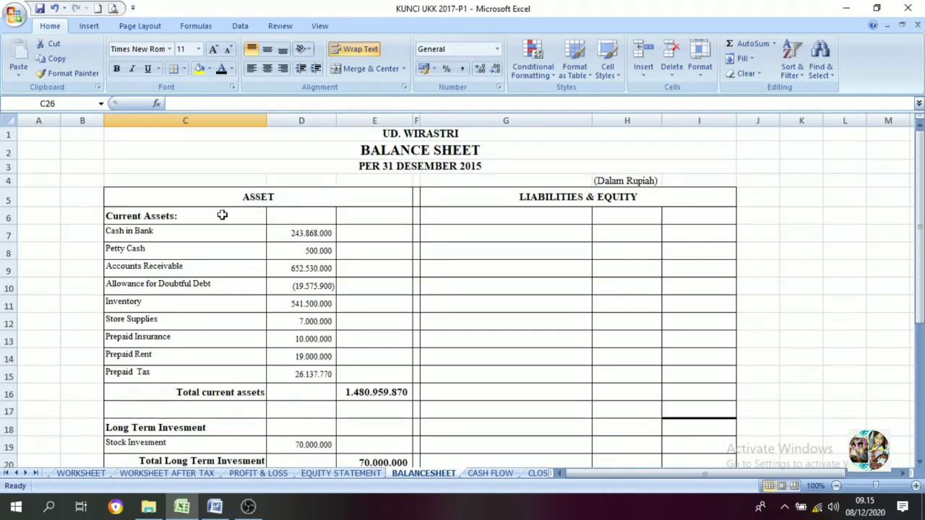
scroll(222, 214, "down", 1)
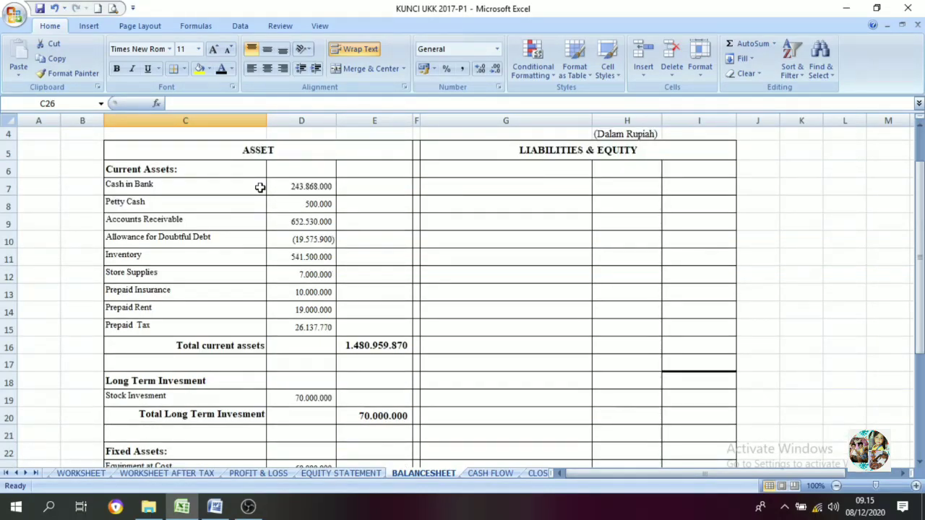
scroll(259, 187, "down", 1)
scroll(282, 251, "up", 2)
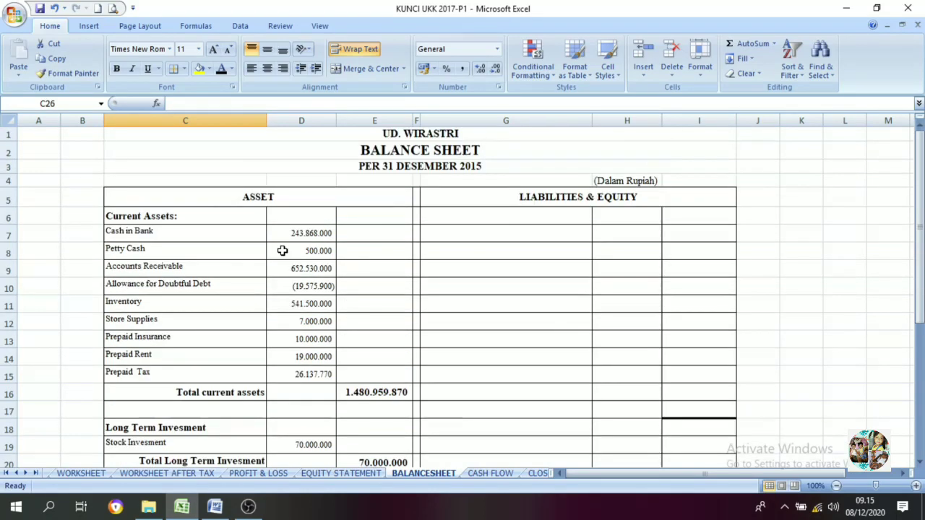
left_click_drag(196, 204, 214, 427)
scroll(228, 292, "down", 2)
scroll(228, 292, "down", 3)
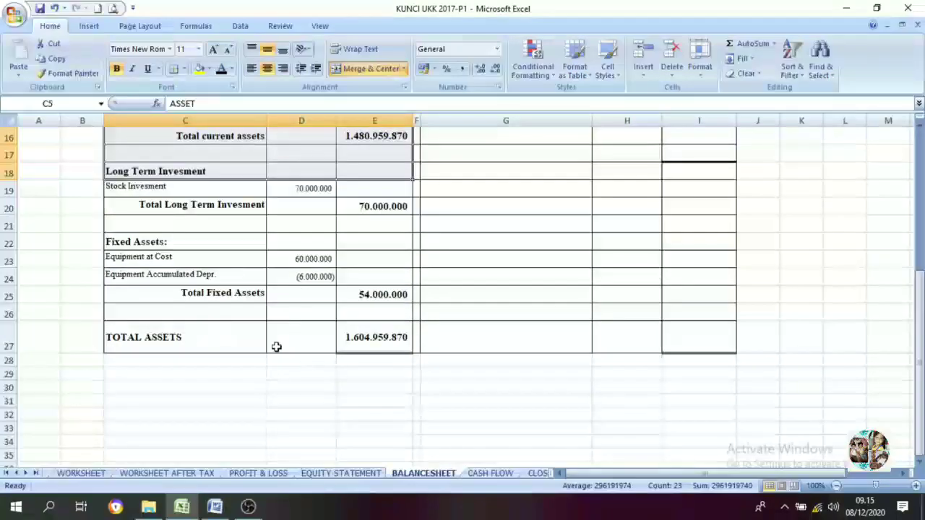
left_click(166, 337)
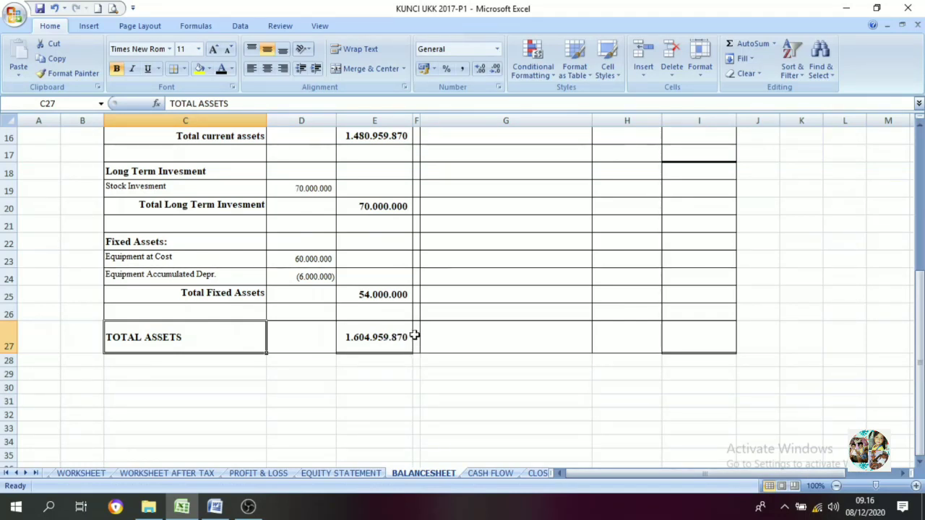
left_click(417, 331)
scroll(467, 328, "up", 4)
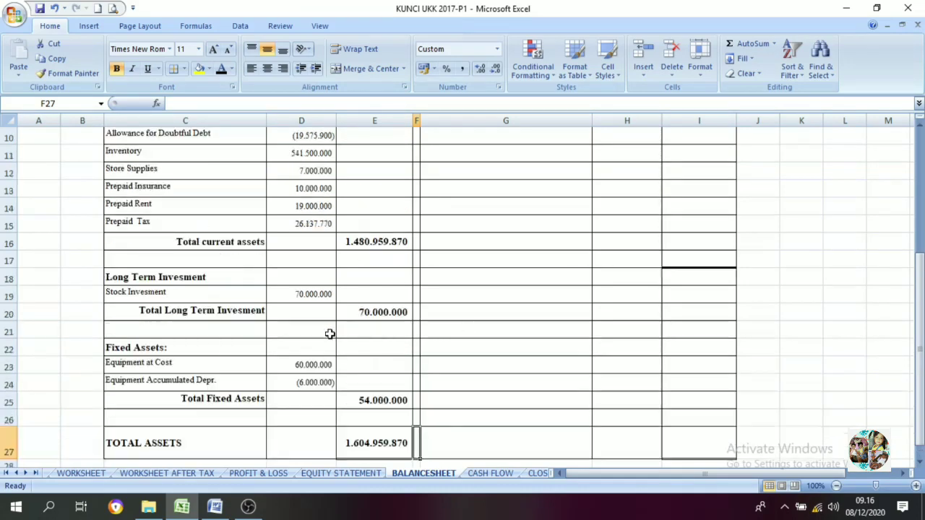
scroll(469, 221, "up", 1)
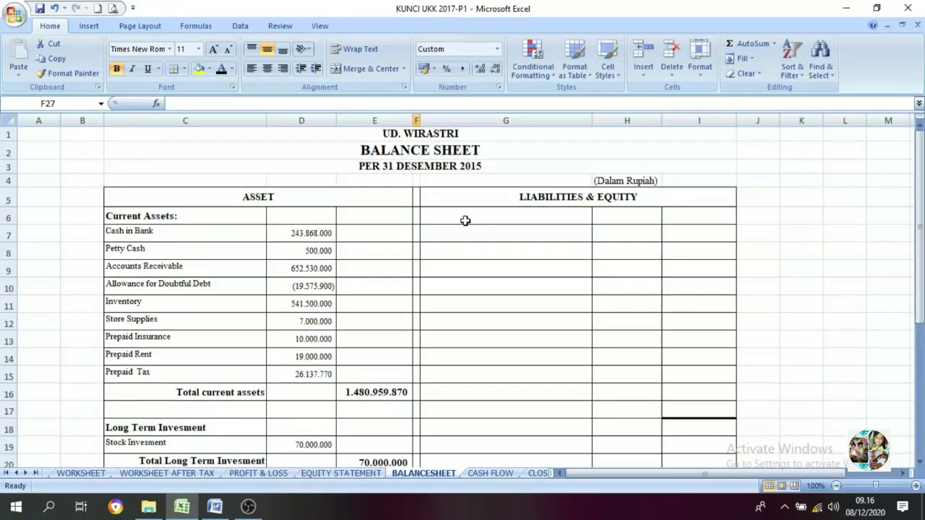
Step: Look up the Current Liabilities heading in the Word account list, and apply black font colour to the "Current Liabilities:" label in G6 of BALANCESHEET
left_click(467, 220)
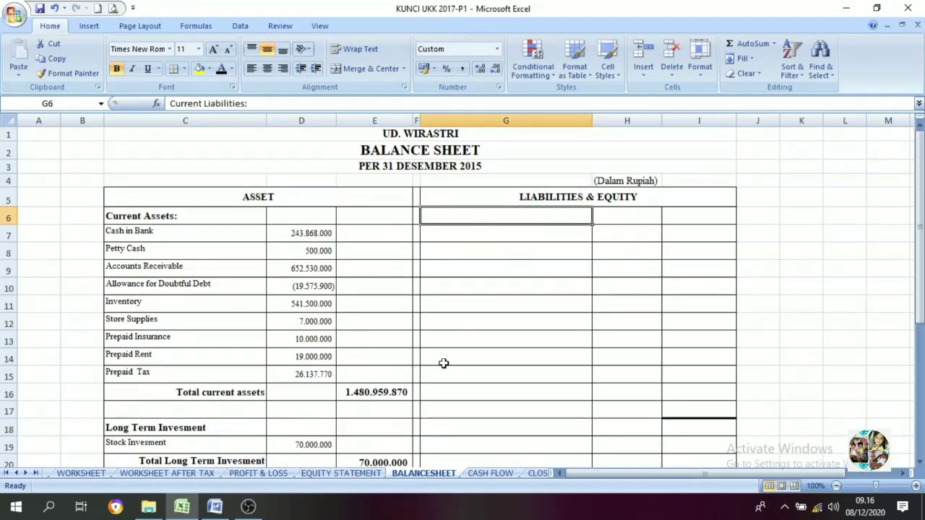
left_click(215, 508)
scroll(489, 350, "down", 2)
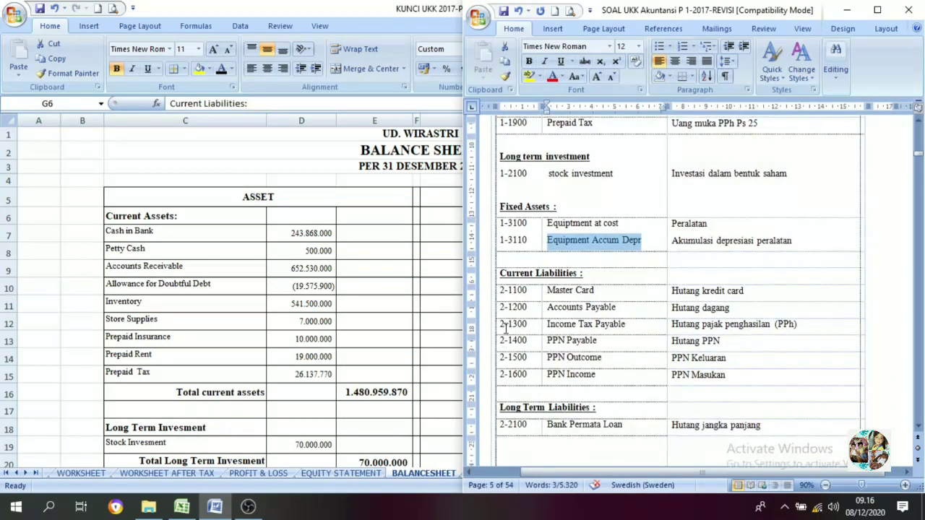
scroll(540, 300, "down", 1)
left_click(541, 233)
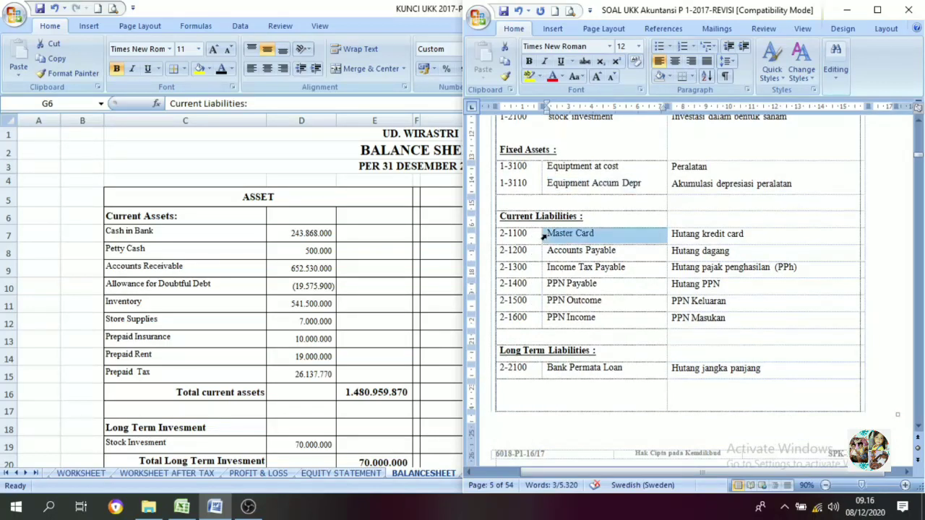
left_click(509, 215)
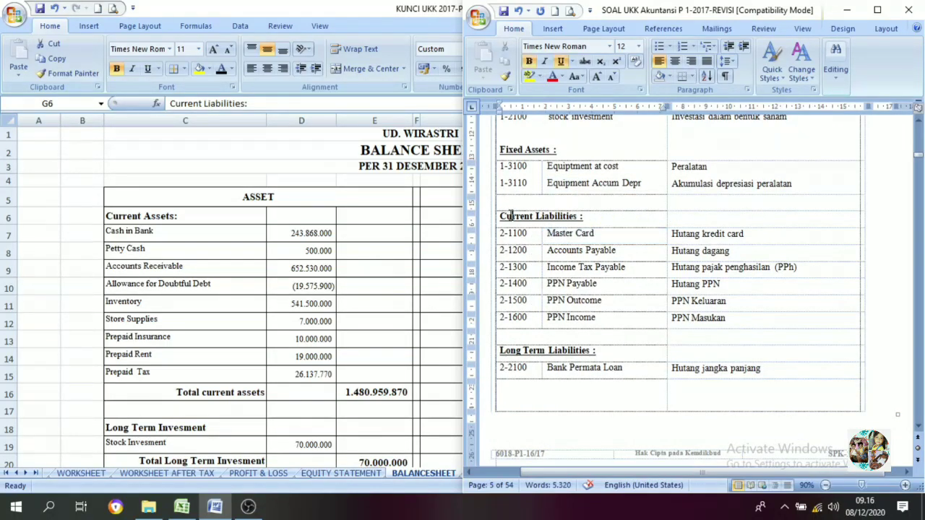
left_click_drag(500, 216, 573, 219)
left_click(583, 216)
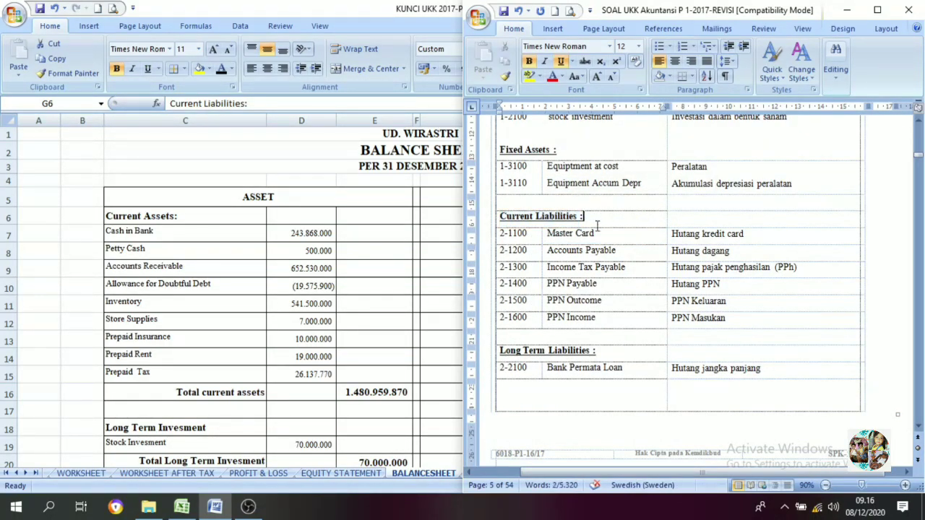
key("alt+Tab")
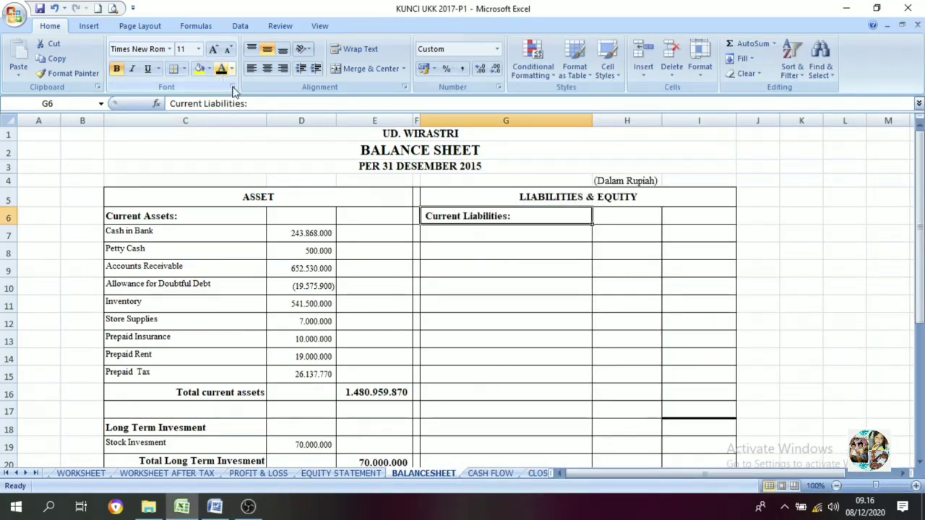
Step: Apply black font colour to the current liability names Master Card through PPN Income in G7:G12, and compare them with the Word account list
left_click(439, 233)
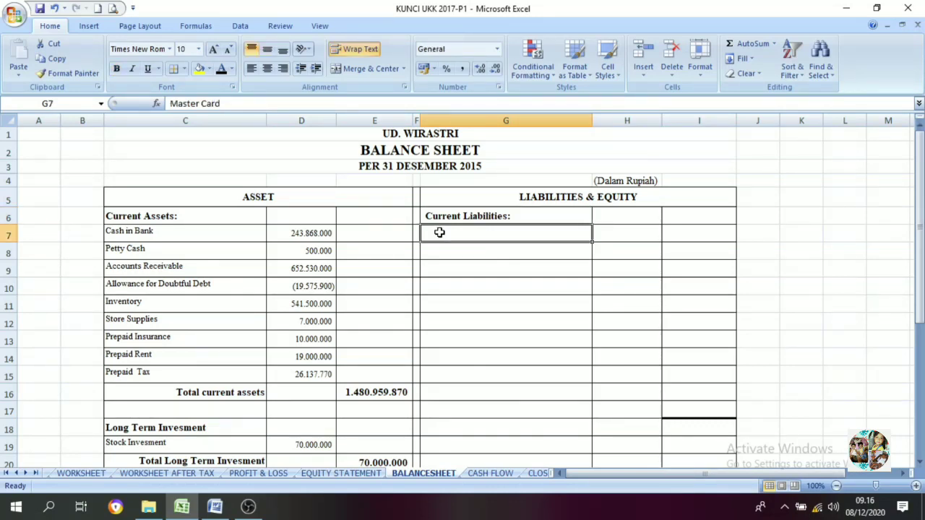
left_click_drag(439, 233, 450, 316)
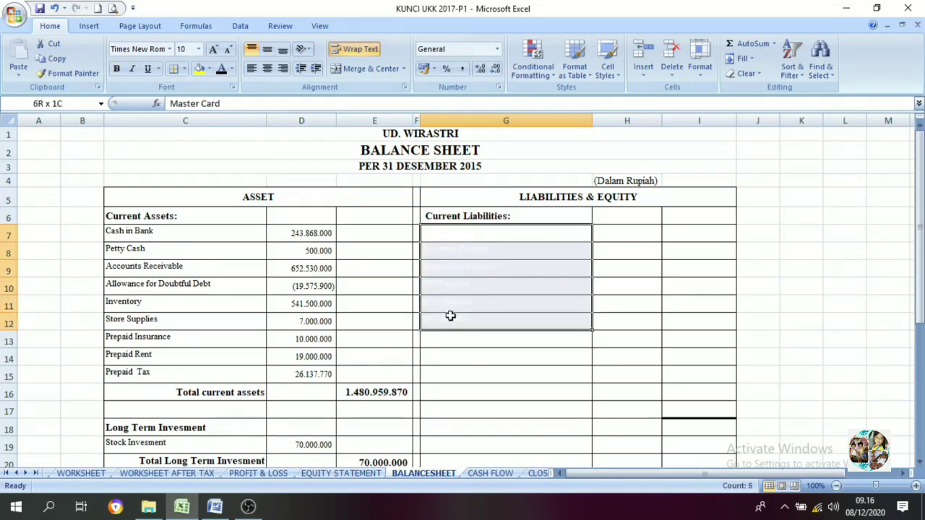
left_click(221, 69)
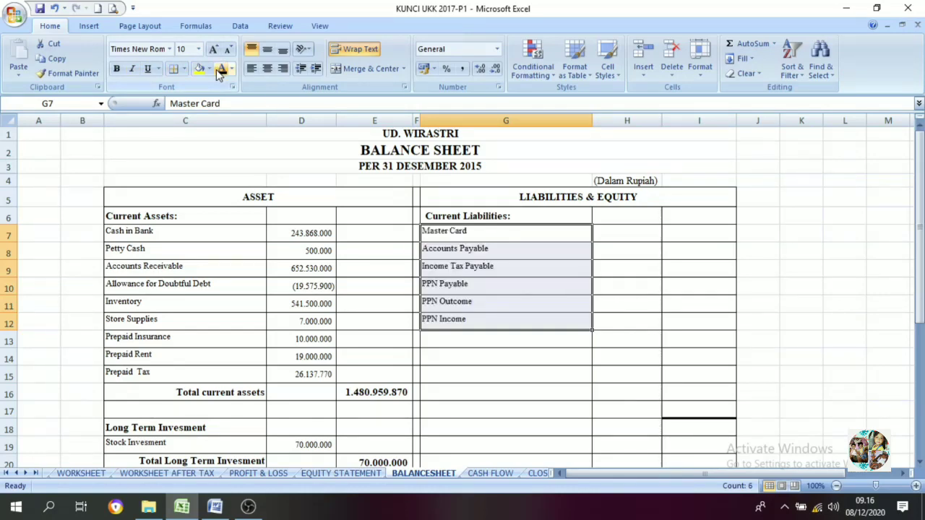
left_click(214, 507)
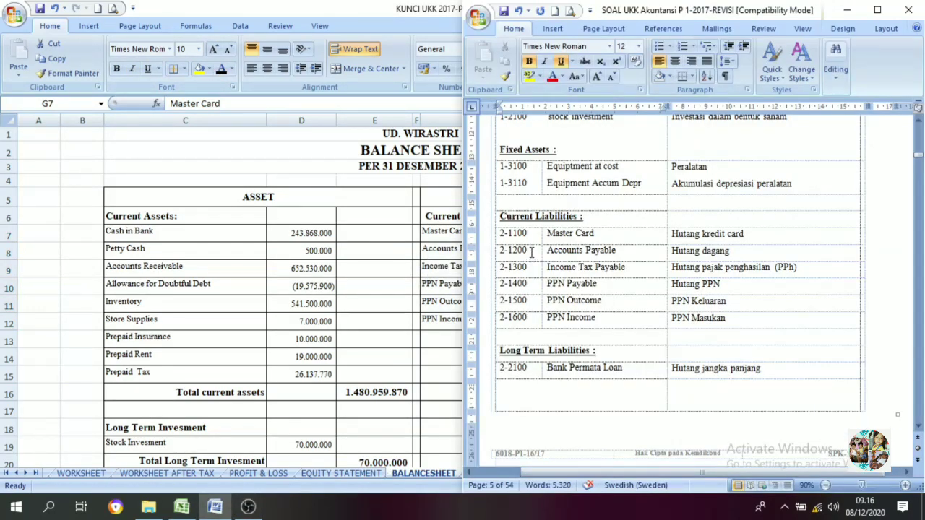
left_click_drag(571, 232, 584, 319)
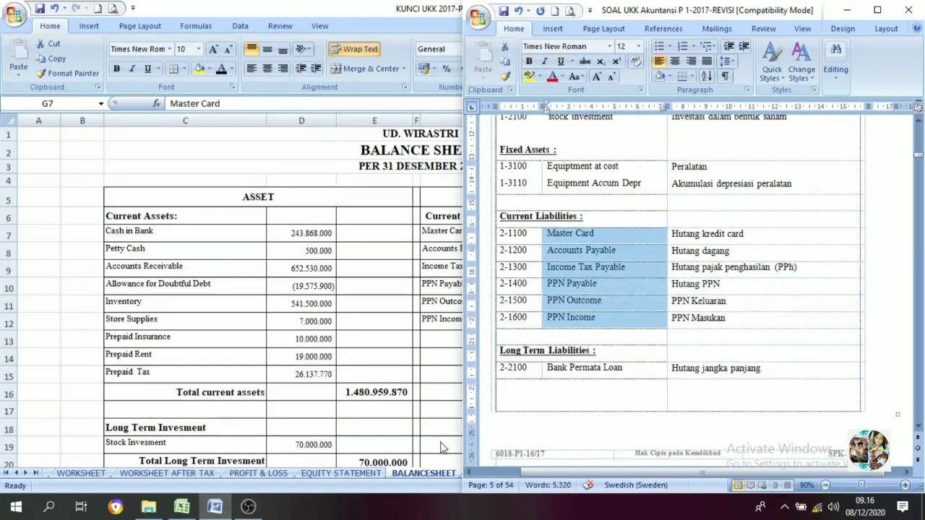
left_click(182, 507)
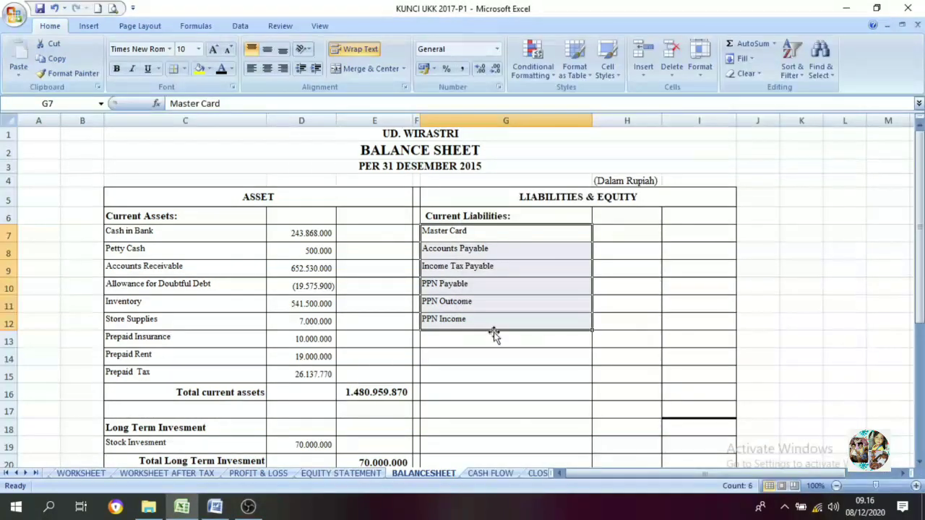
Step: Look up the current liability balances from Master Card to PPN Income in column L of WORKSHEET AFTER TAX for H7:H12 of BALANCESHEET
left_click(633, 238)
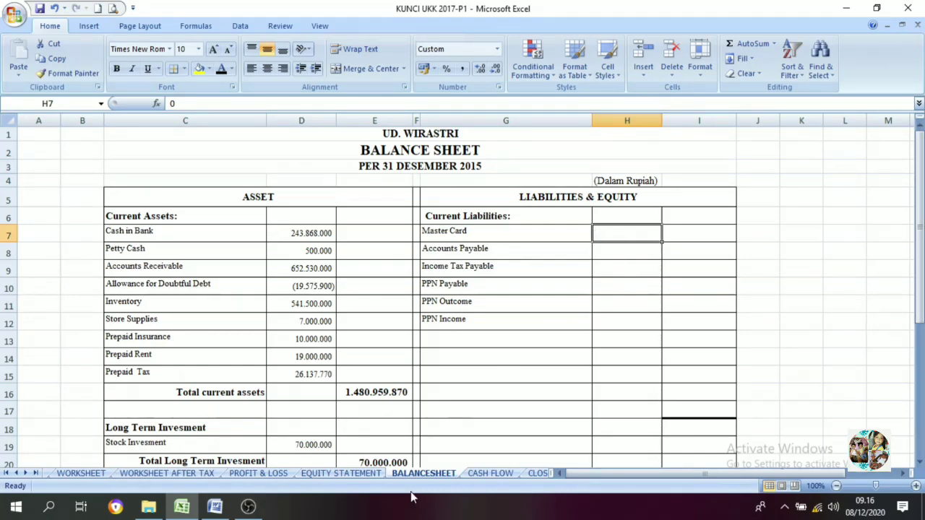
left_click(167, 474)
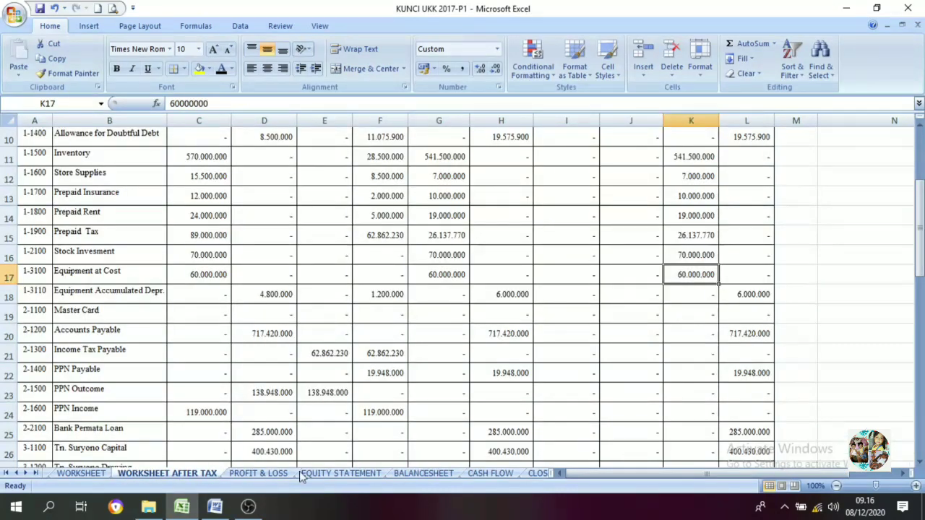
scroll(381, 383, "up", 3)
scroll(632, 348, "down", 2)
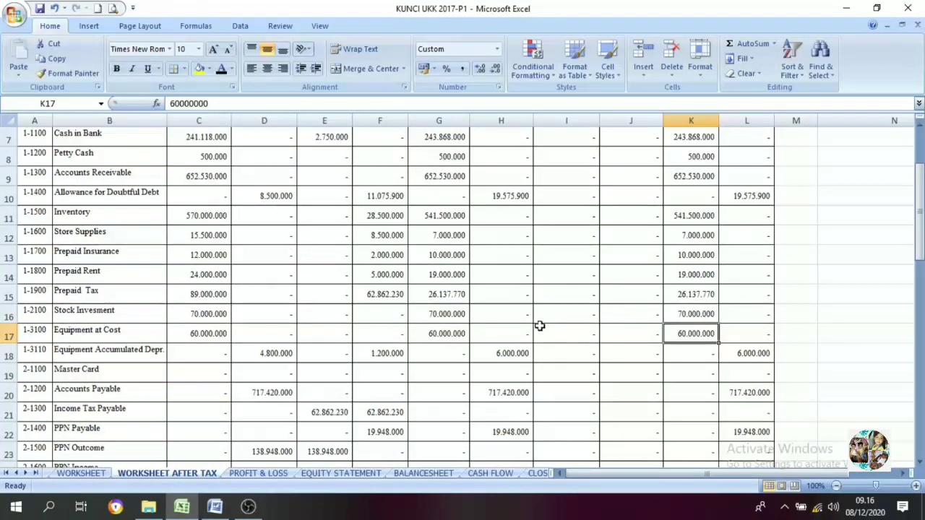
scroll(332, 352, "down", 1)
left_click_drag(26, 316, 727, 405)
left_click(727, 409)
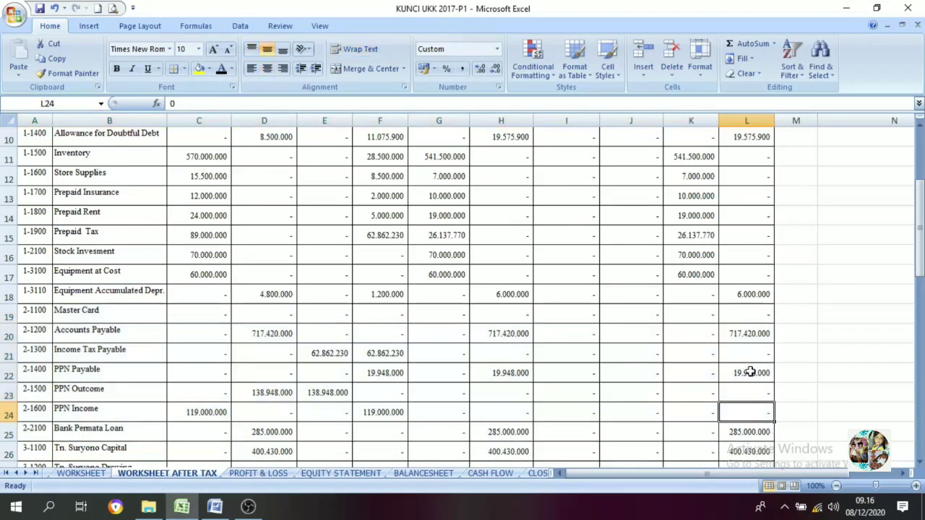
left_click_drag(751, 336, 756, 412)
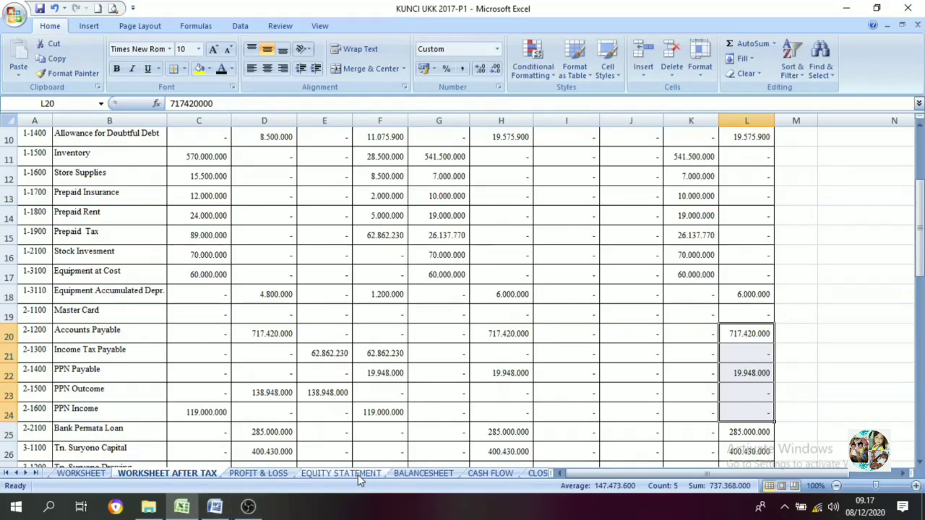
Step: Apply black font colour to H7:I12 of BALANCESHEET, showing 717.420.000 for Accounts Payable and 19.948.000 for PPN Payable
left_click(423, 474)
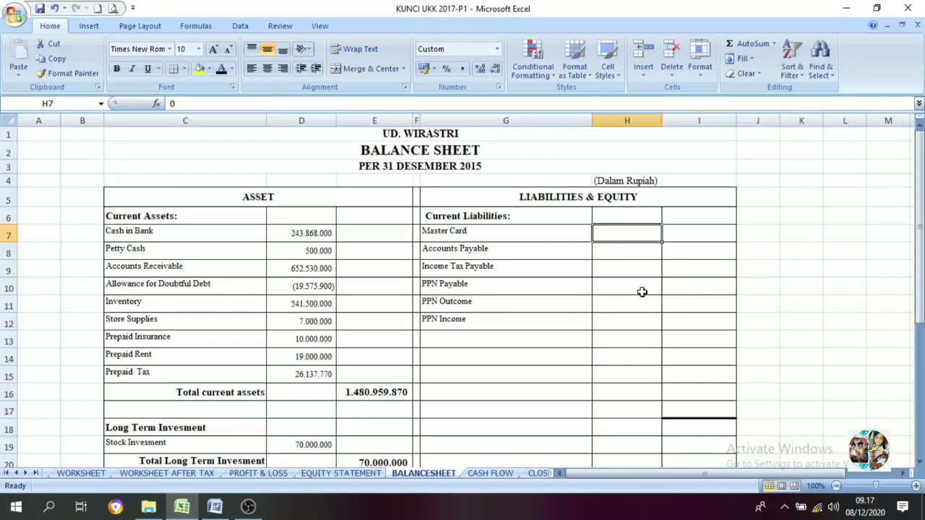
left_click_drag(639, 237, 641, 283)
left_click(631, 251)
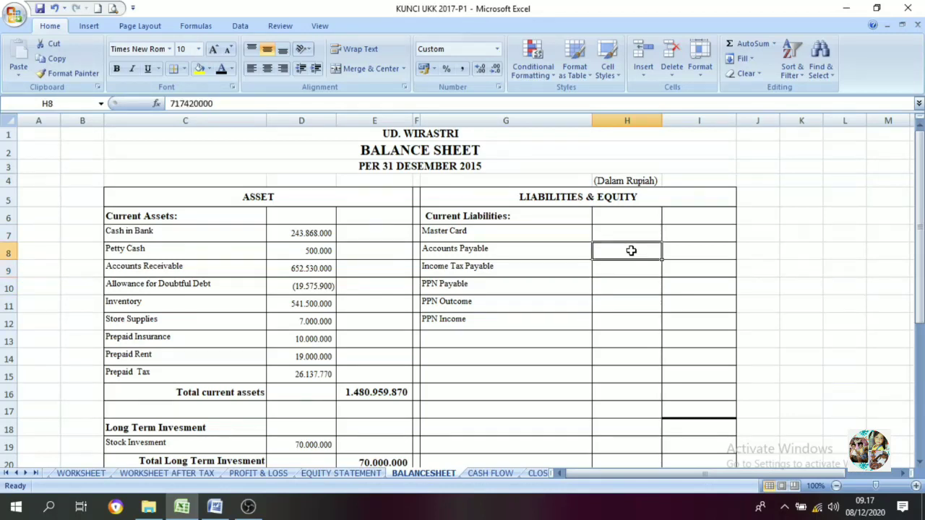
left_click_drag(631, 251, 640, 299)
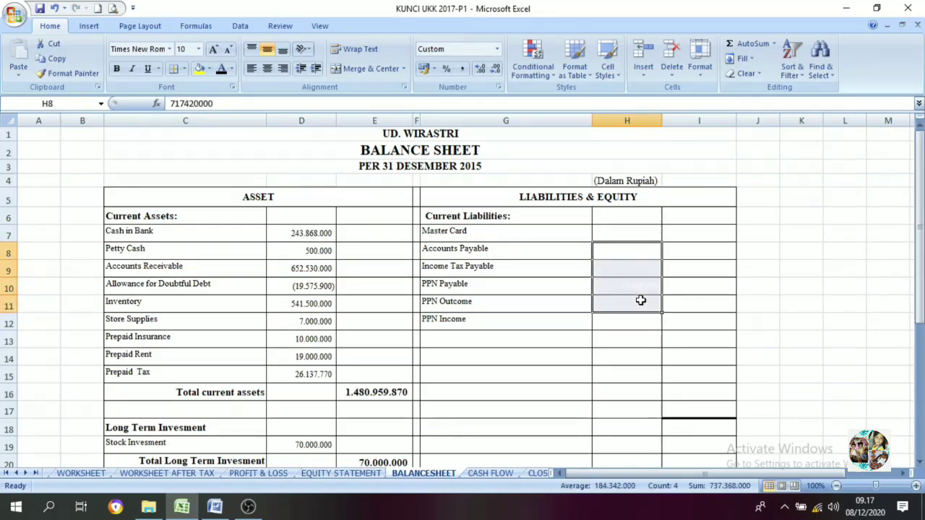
left_click_drag(617, 229, 706, 318)
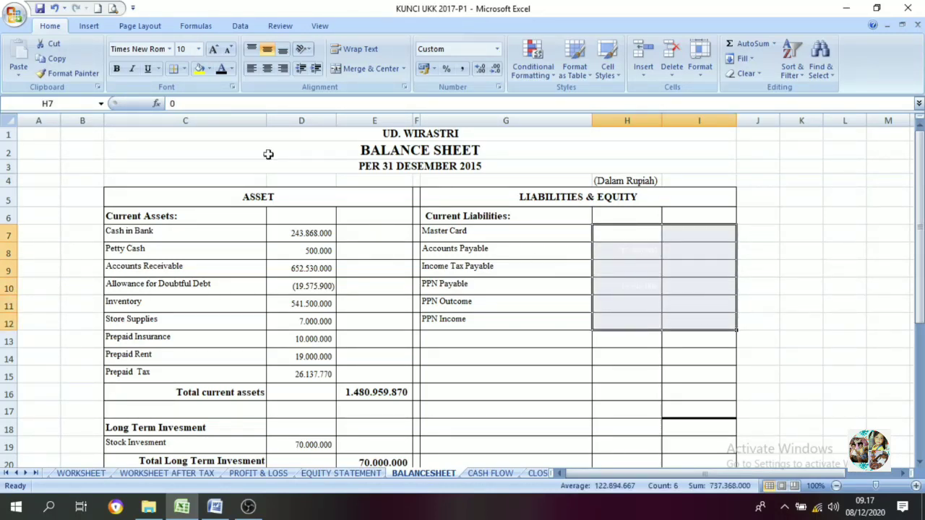
left_click(222, 70)
left_click(442, 301)
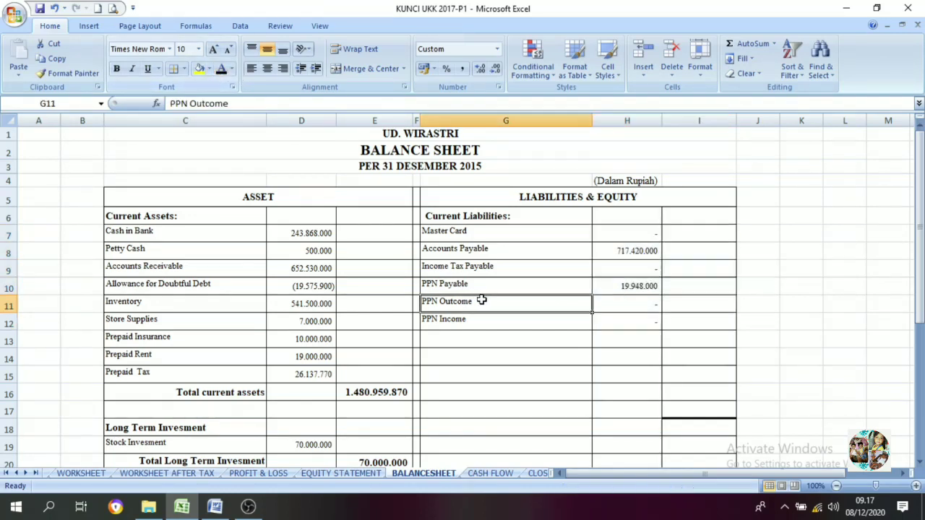
Step: Apply black font colour to the "Total Current Liabilities" label in G13 and its =SUM(H7:H12) total in I13
left_click(464, 341)
left_click(222, 69)
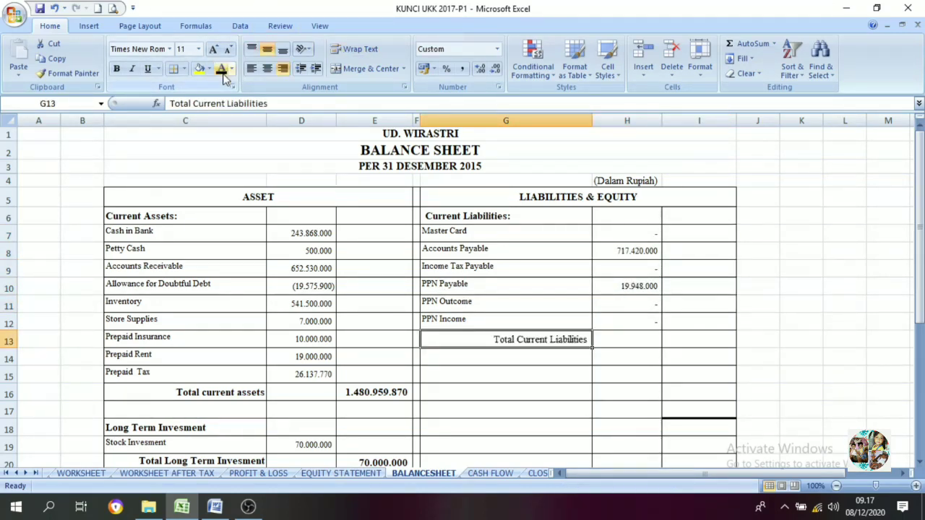
left_click(690, 339)
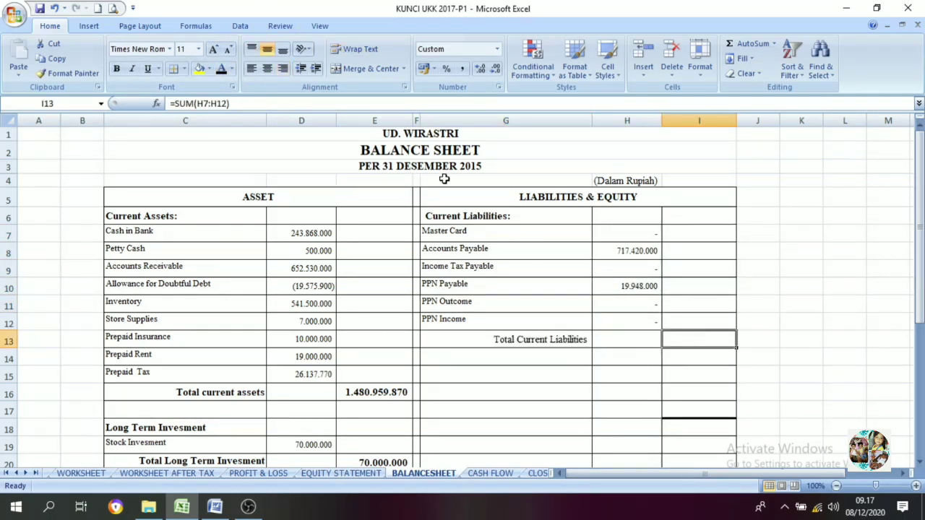
left_click(222, 69)
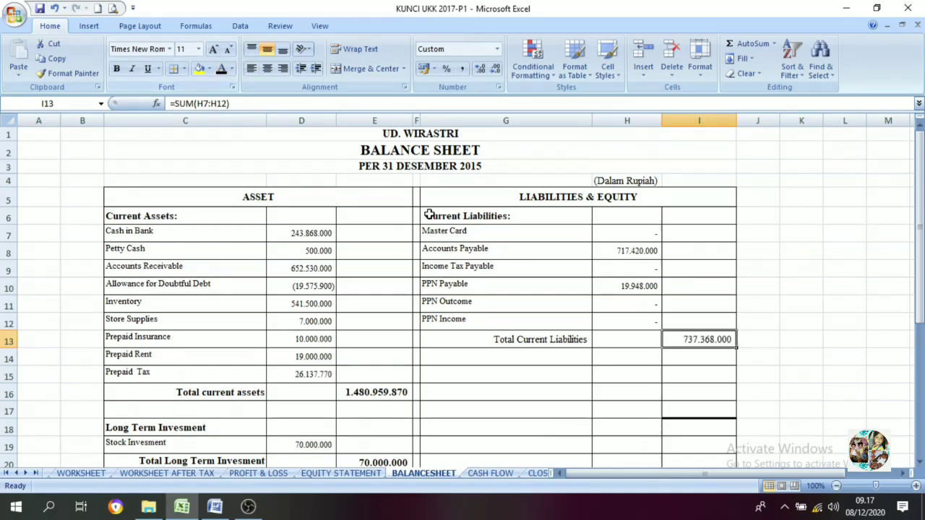
Step: Apply black font colour to the "Long Term Liabilities:" heading in G15 of BALANCESHEET
scroll(430, 255, "down", 1)
left_click(437, 340)
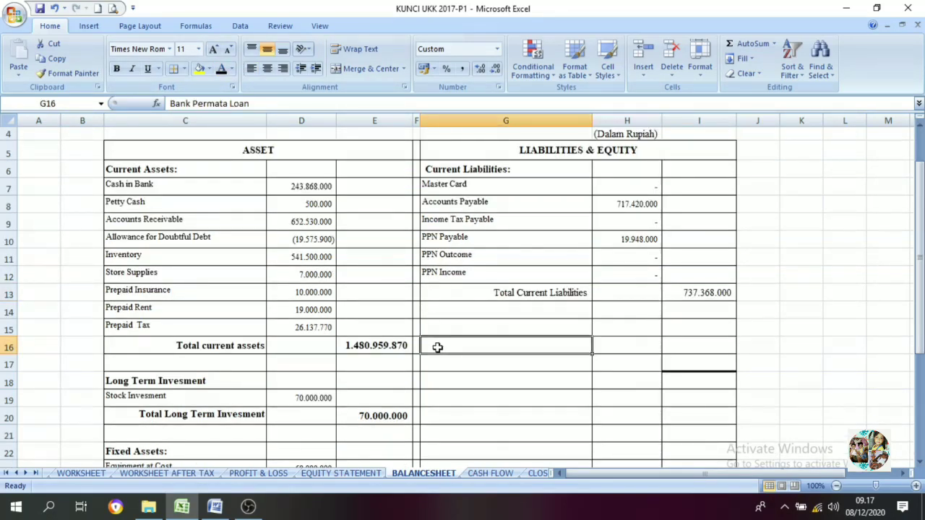
left_click(446, 325)
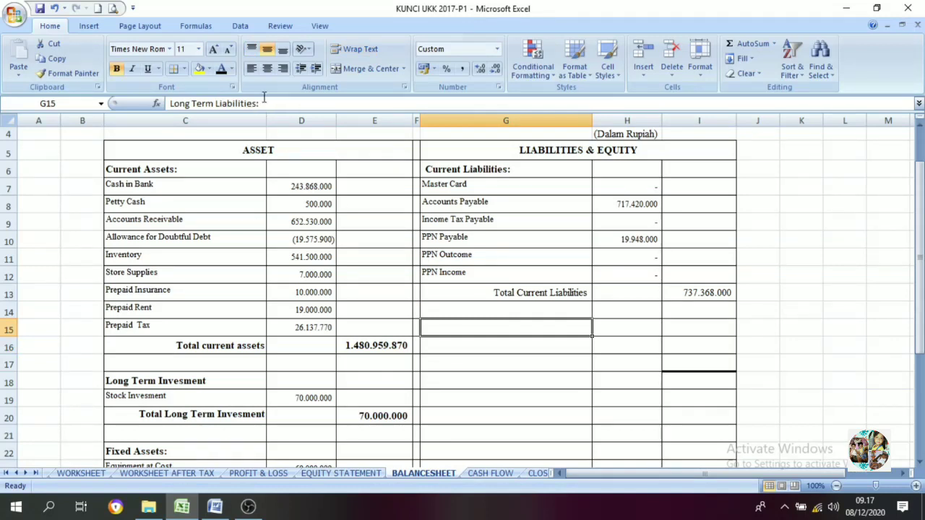
left_click(221, 69)
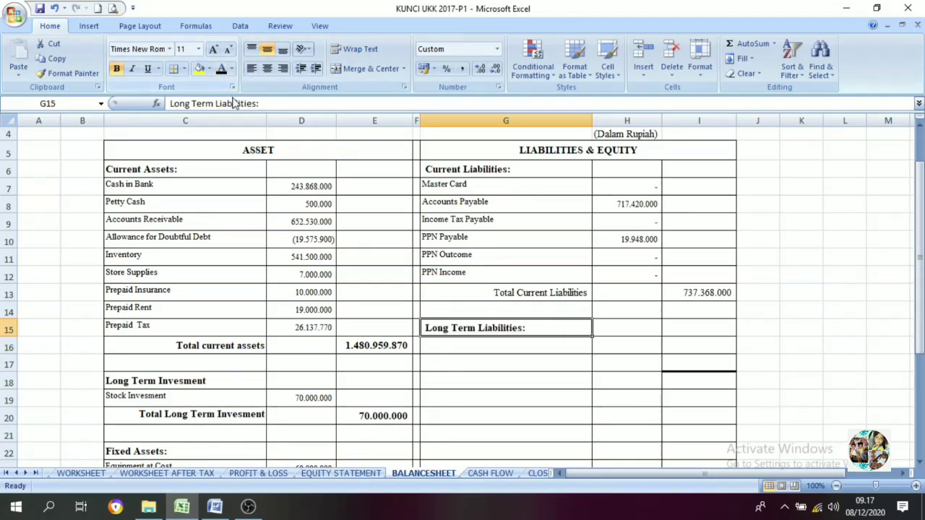
Step: Compare the long-term liability in G16 with the Word account list and apply black font colour to the "Bank Permata Loan" name
left_click(489, 347)
left_click(215, 506)
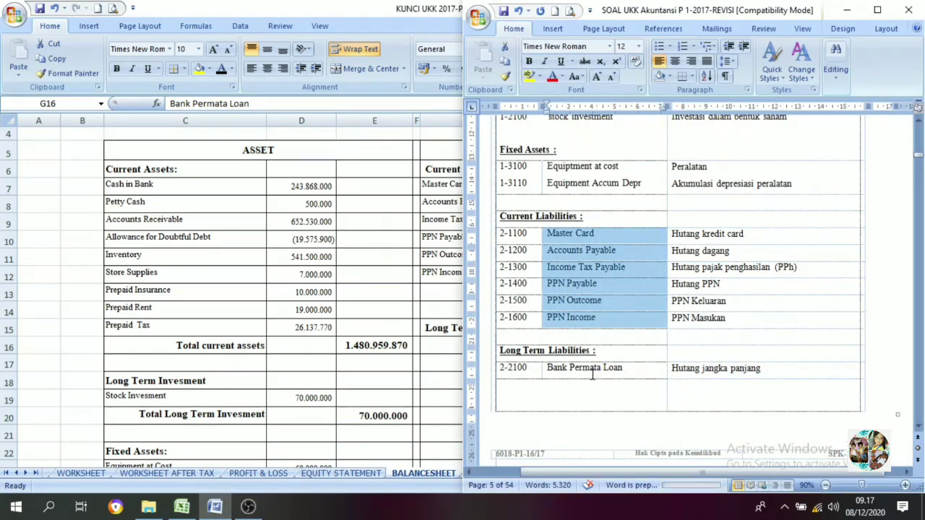
left_click(595, 370)
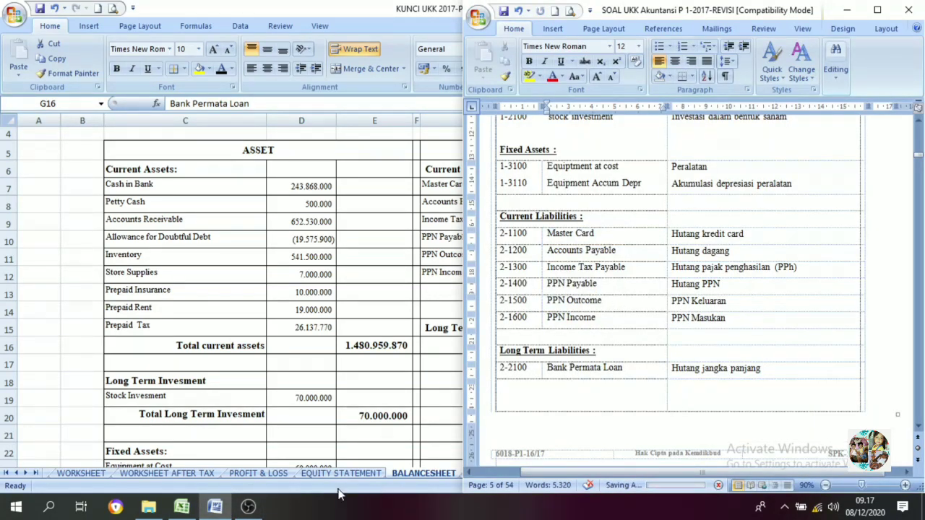
key("alt+Tab")
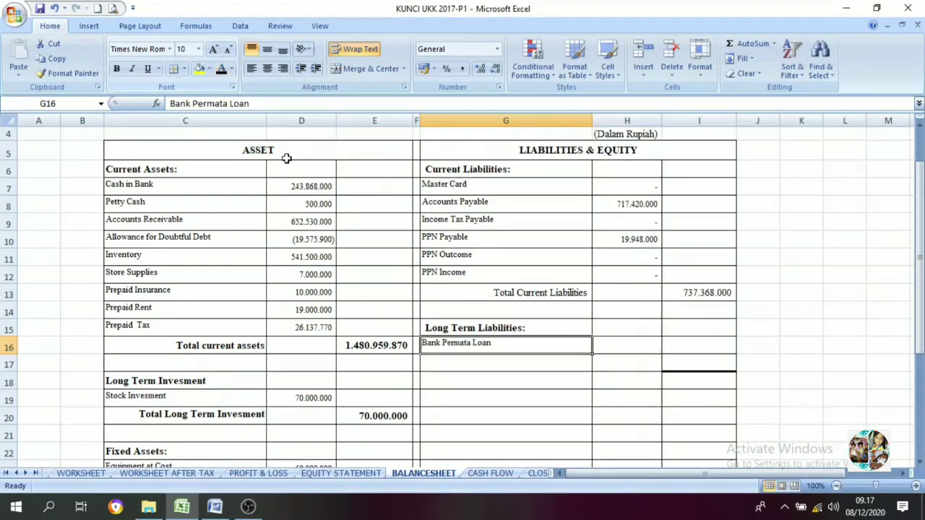
Step: Look up the Bank Permata Loan balance in L25 of WORKSHEET AFTER TAX and apply black font colour to 285.000.000 in H16 of BALANCESHEET
left_click(603, 335)
left_click(603, 342)
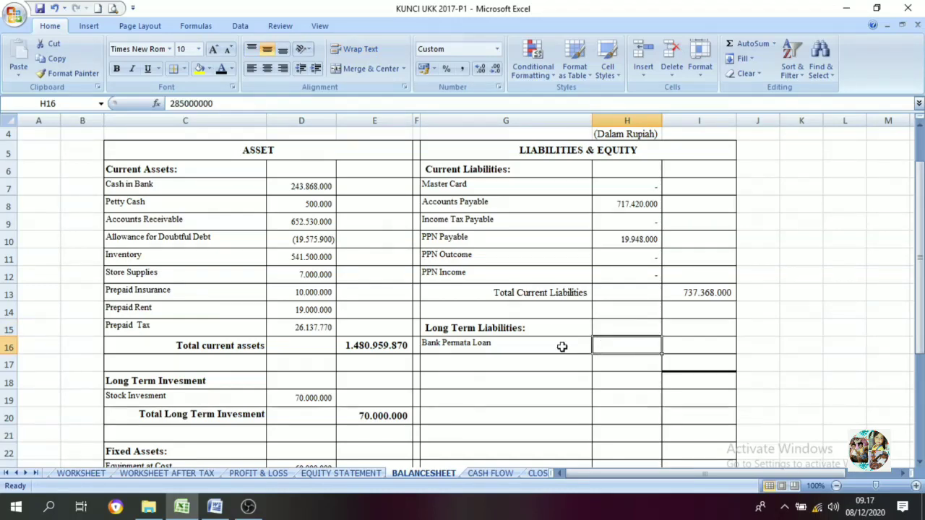
left_click(208, 473)
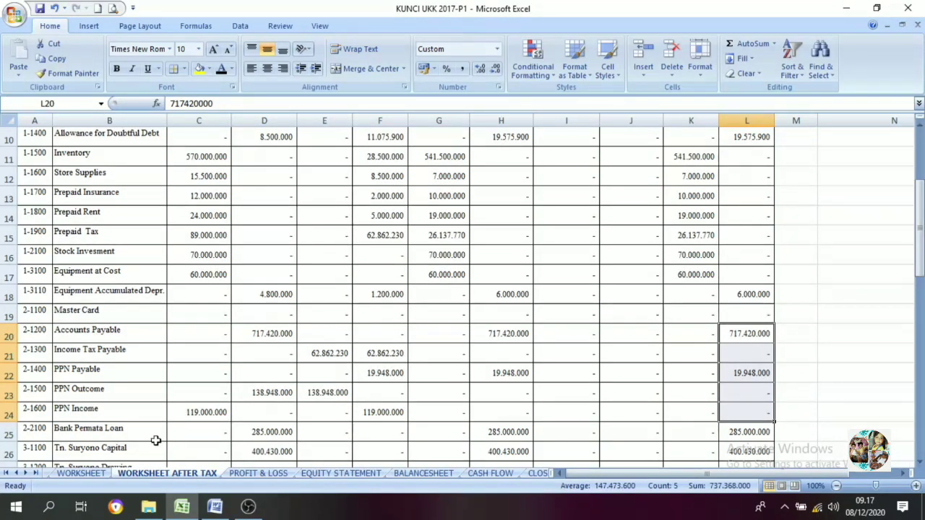
left_click(725, 432)
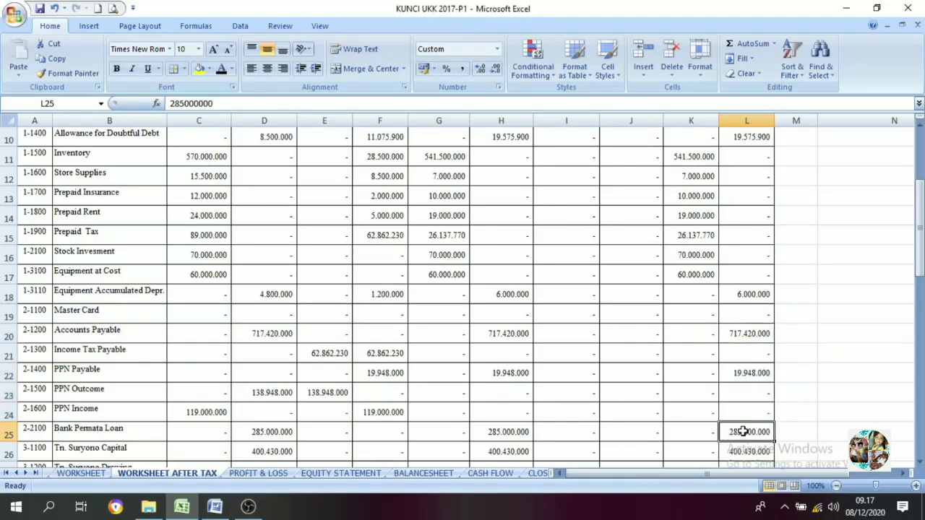
scroll(743, 431, "down", 2)
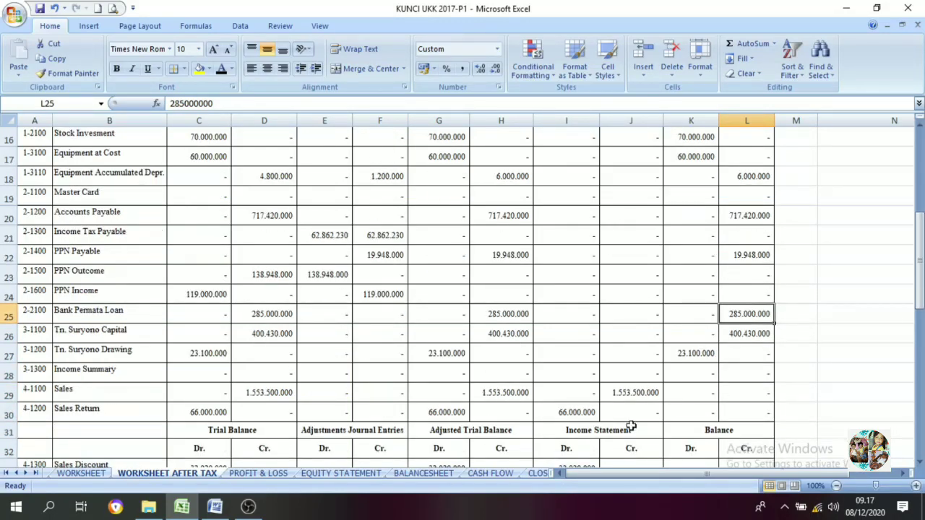
left_click(419, 474)
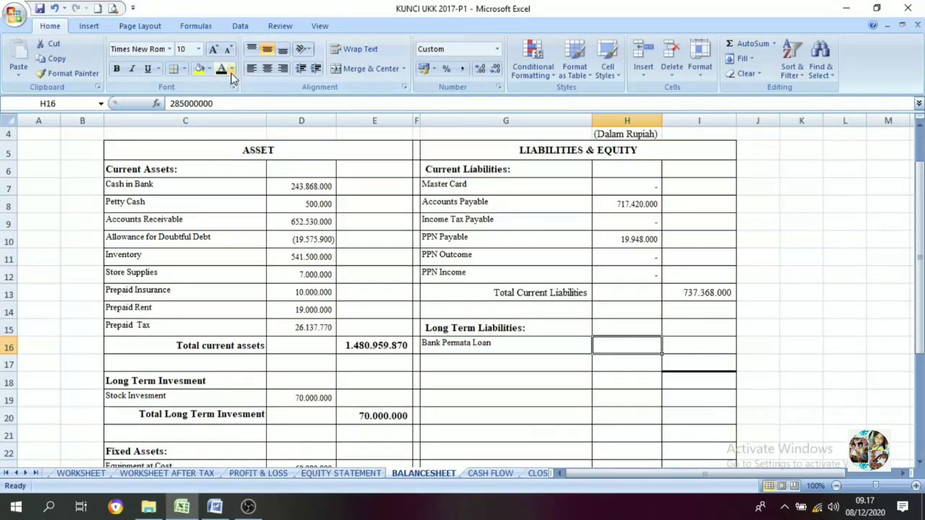
left_click(564, 346)
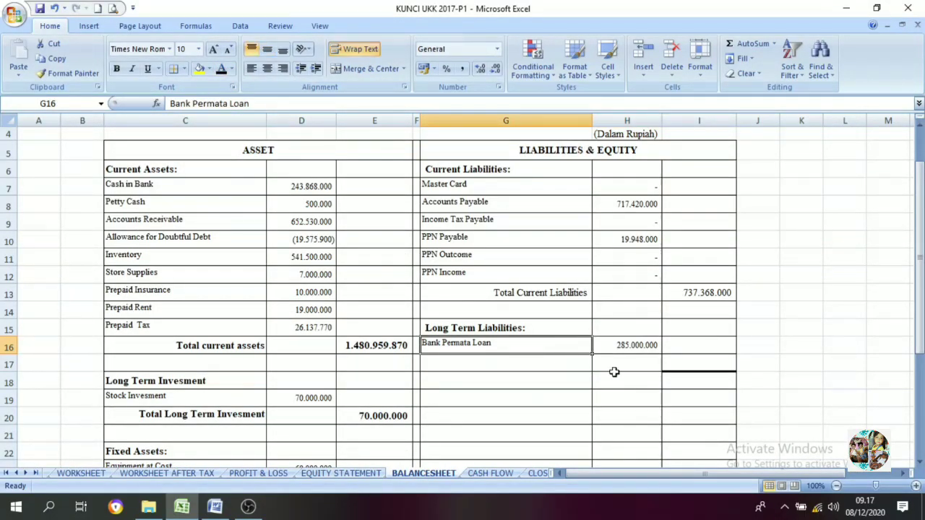
Step: Apply black font colour to G17:I17, covering the "Total Long Term Liabilities" label and its amount
left_click(672, 374)
left_click(682, 363)
left_click(560, 363)
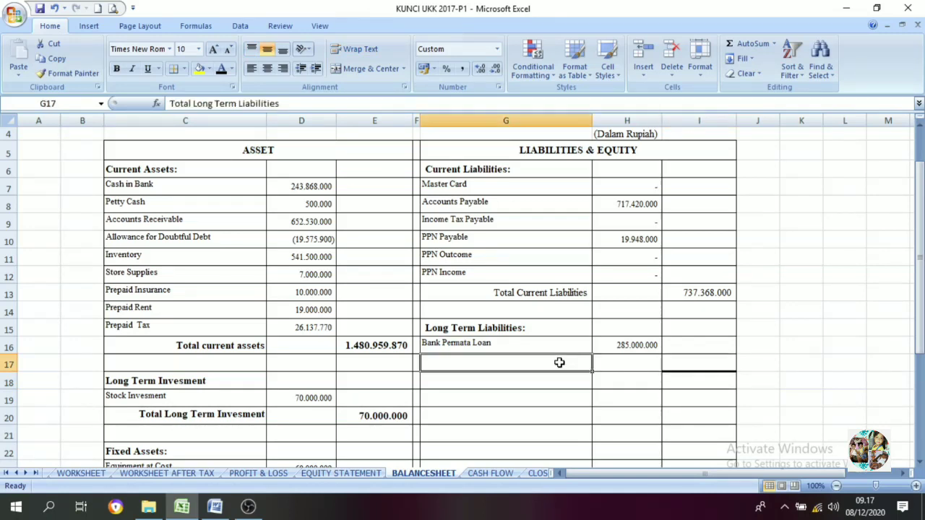
left_click_drag(528, 362, 675, 366)
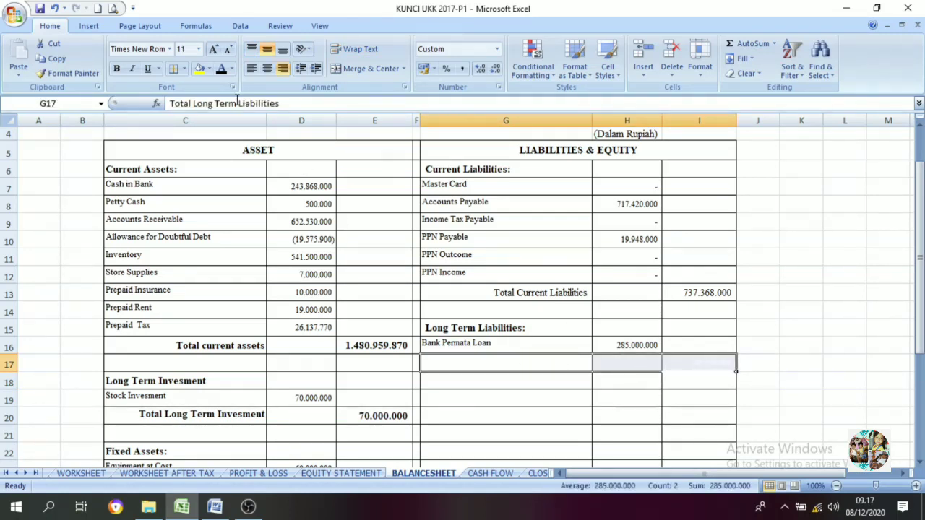
left_click(222, 69)
left_click(524, 349)
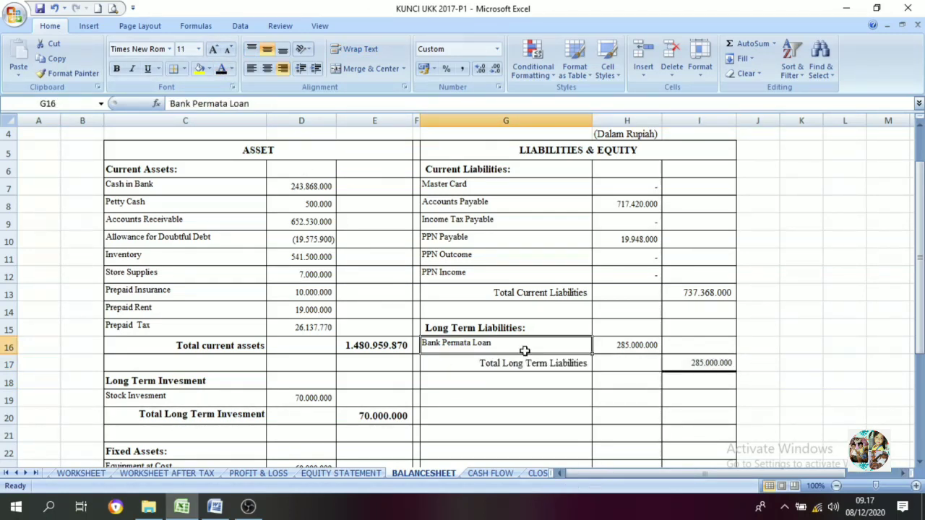
Step: Apply black font colour to the "Total Liabilities" label in G19
left_click(675, 386)
left_click(529, 387)
left_click(557, 403)
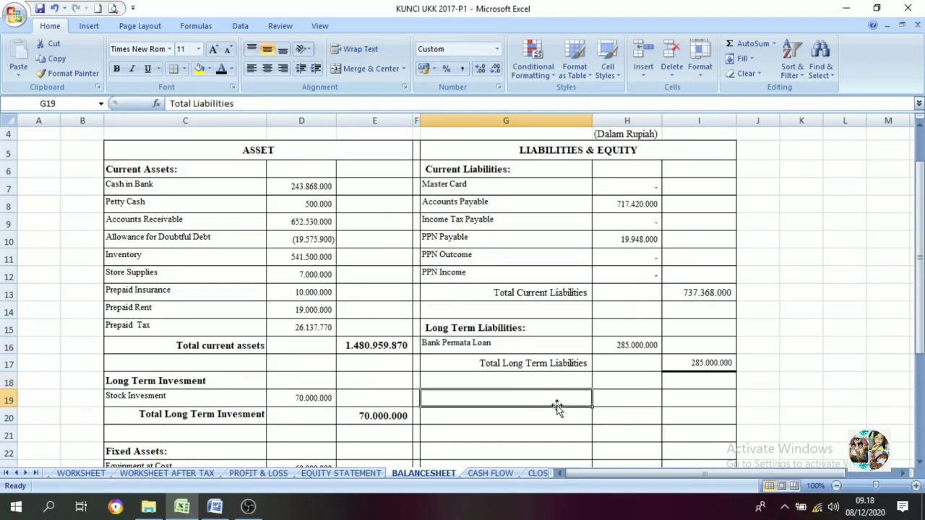
left_click_drag(702, 293, 701, 375)
left_click(699, 382)
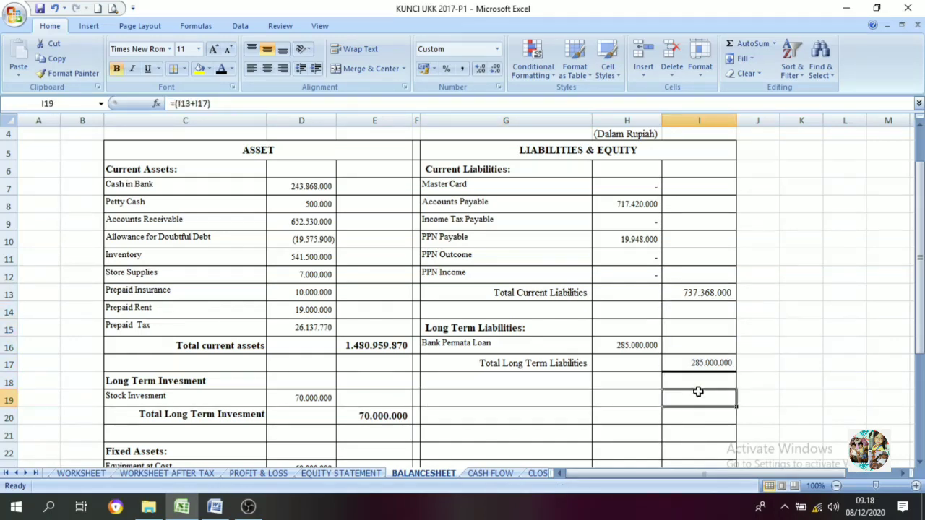
left_click(701, 394)
scroll(545, 416, "down", 1)
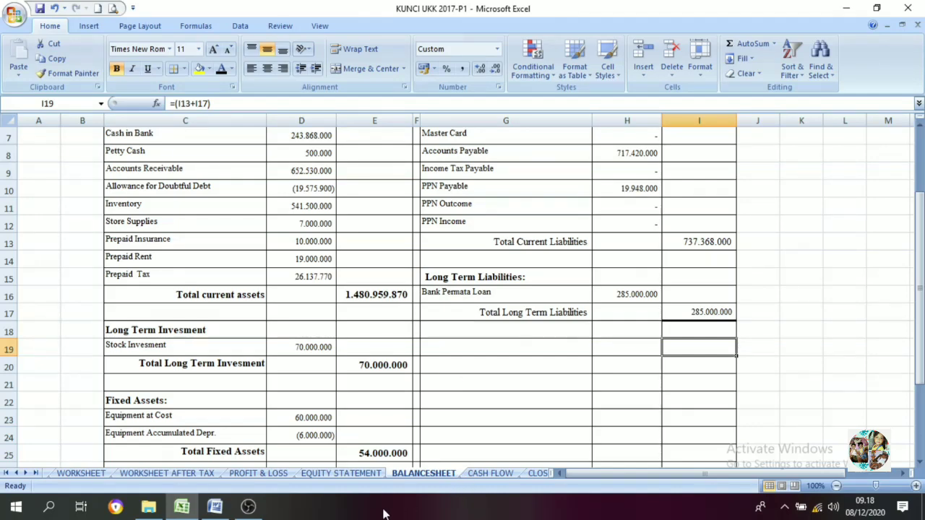
left_click(439, 369)
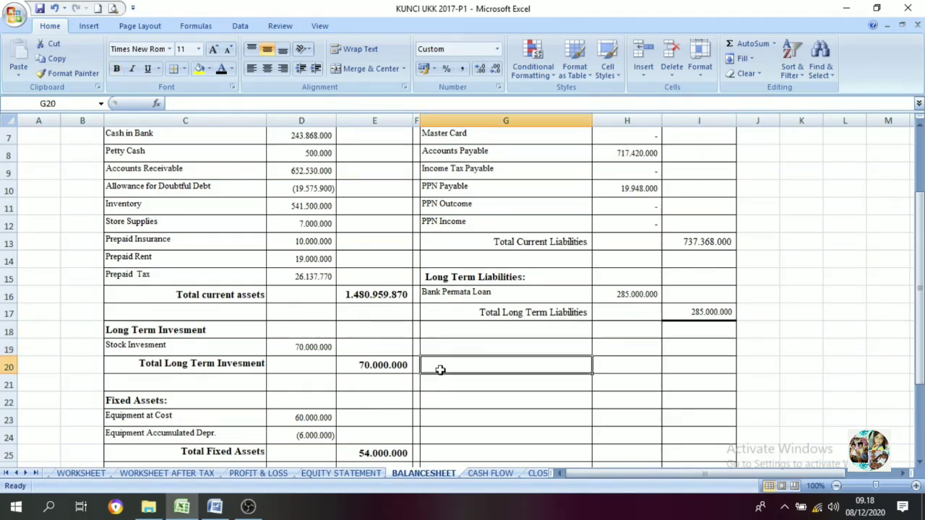
left_click_drag(437, 354, 453, 376)
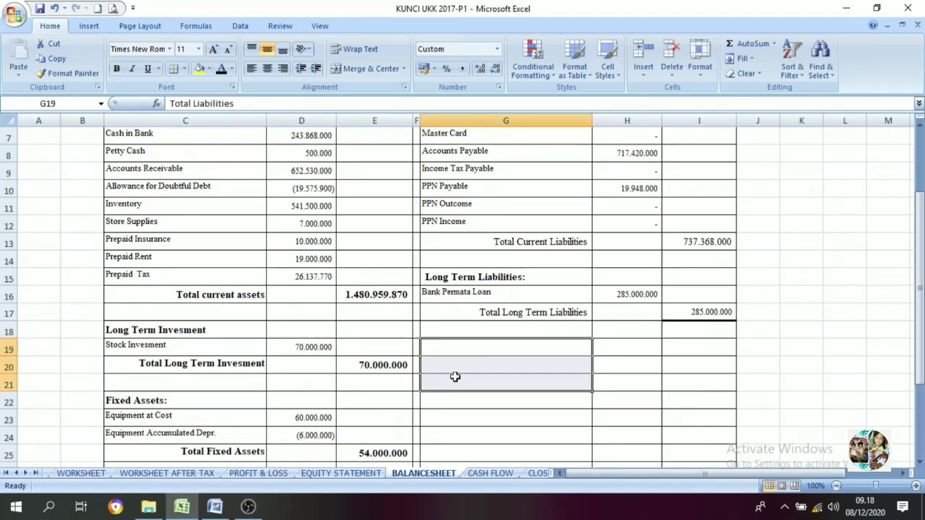
left_click(461, 351)
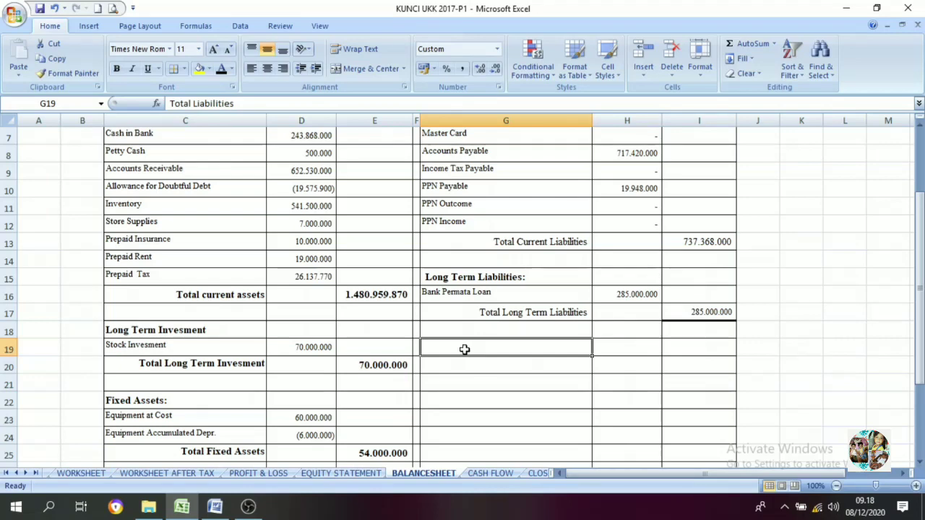
left_click(222, 68)
Step: Apply black font colour to the =(I13+I17) total in I19 and check it against the two subtotals in I13 and I17
left_click(682, 348)
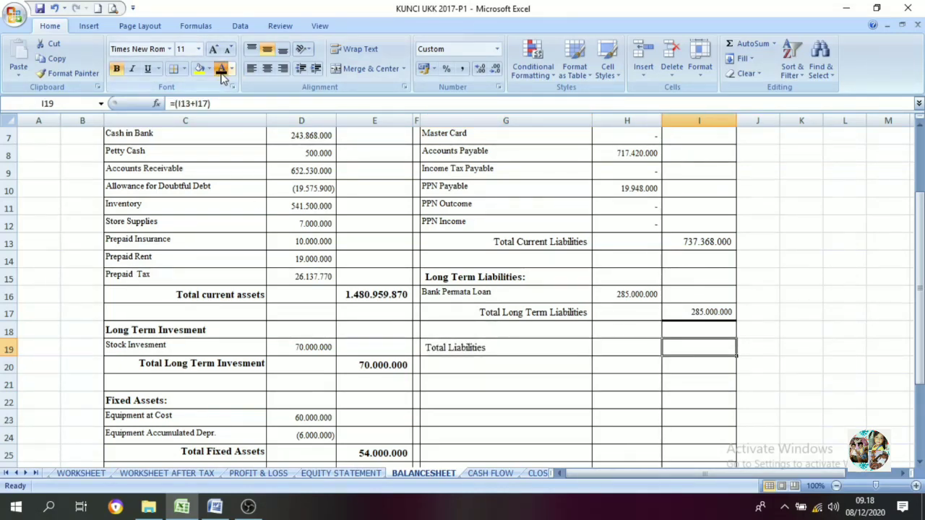
left_click(221, 69)
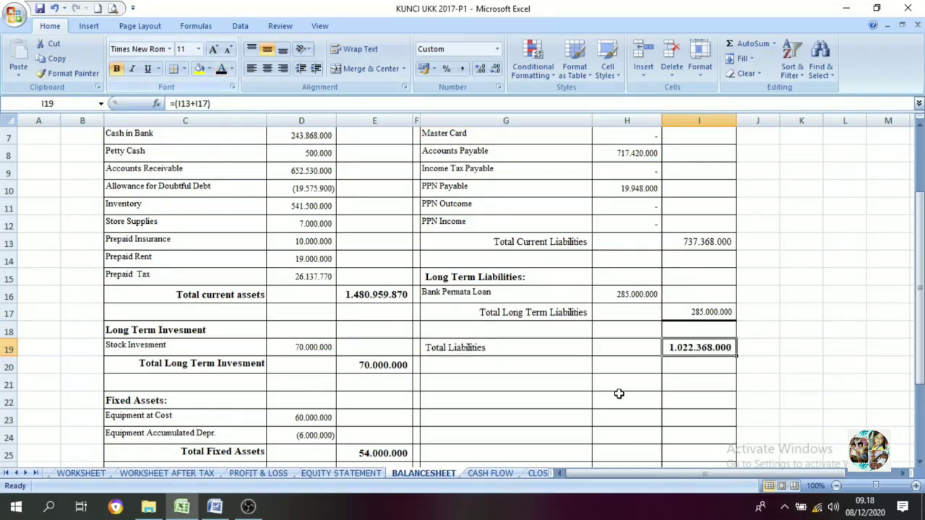
left_click(701, 248)
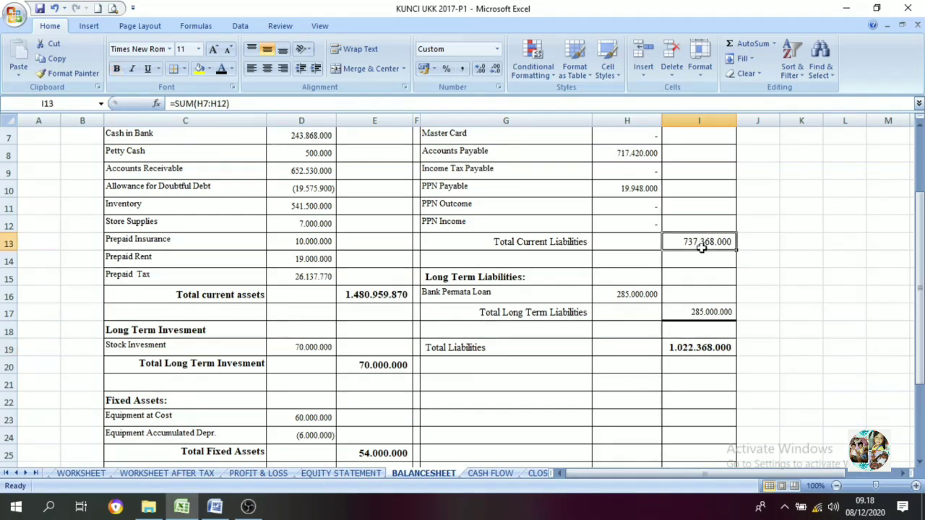
left_click(711, 315)
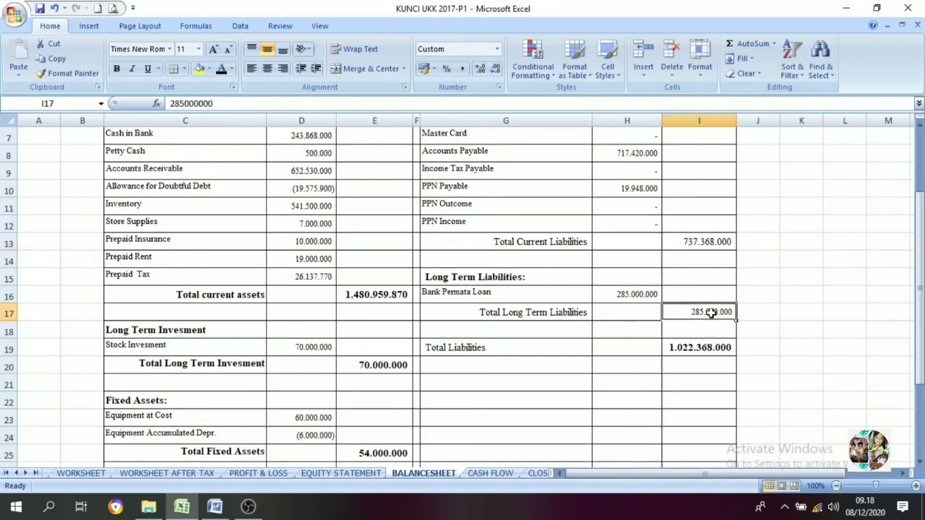
left_click(711, 351)
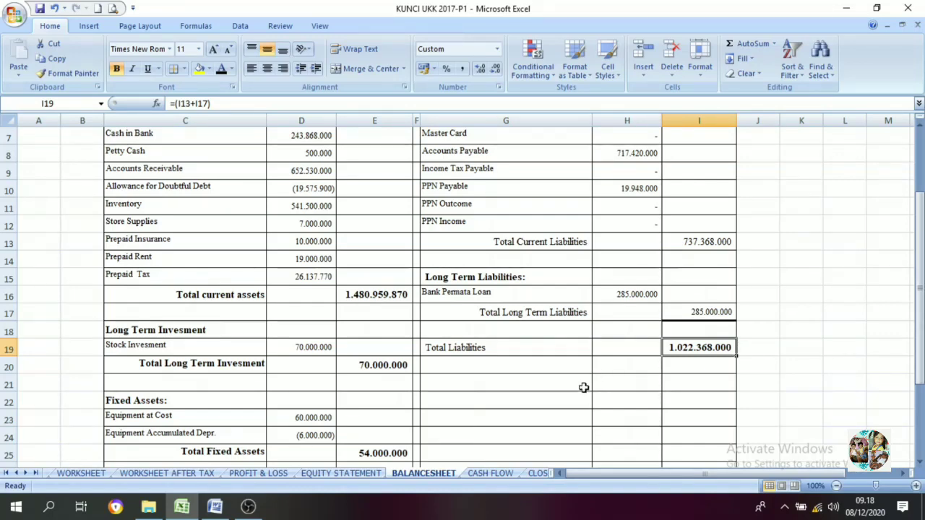
Step: Apply black font colour to G21:G24, covering the "Total Equity" heading and the owner's capital account name
scroll(585, 386, "down", 1)
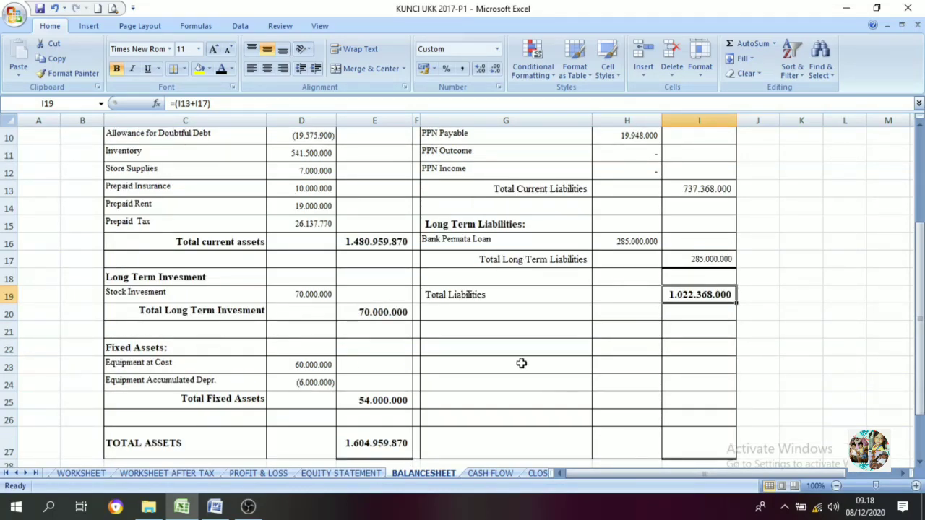
scroll(483, 340, "down", 1)
left_click(475, 290)
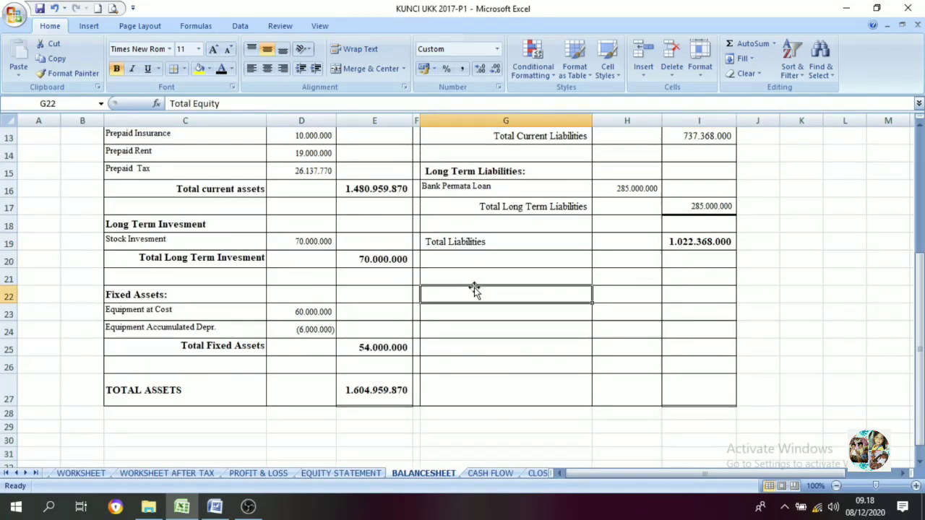
left_click(474, 278)
left_click(474, 261)
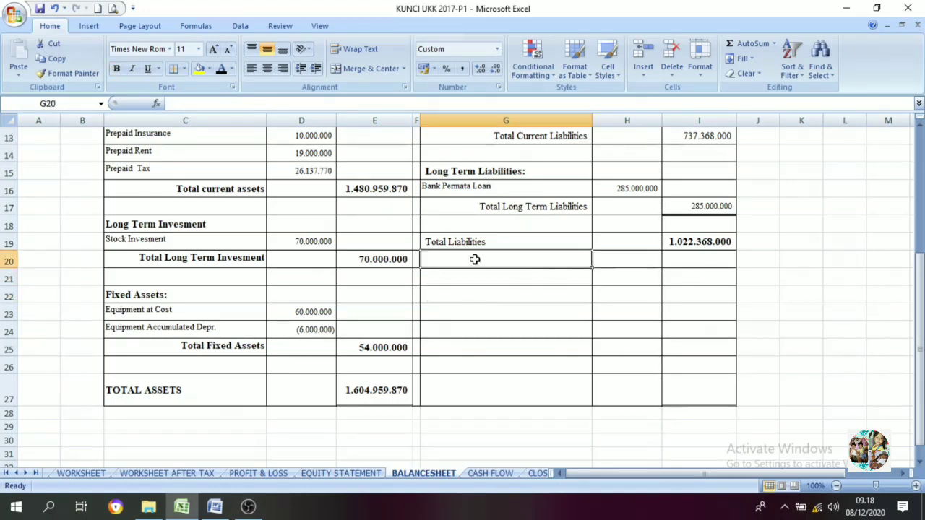
left_click(473, 279)
left_click(474, 293)
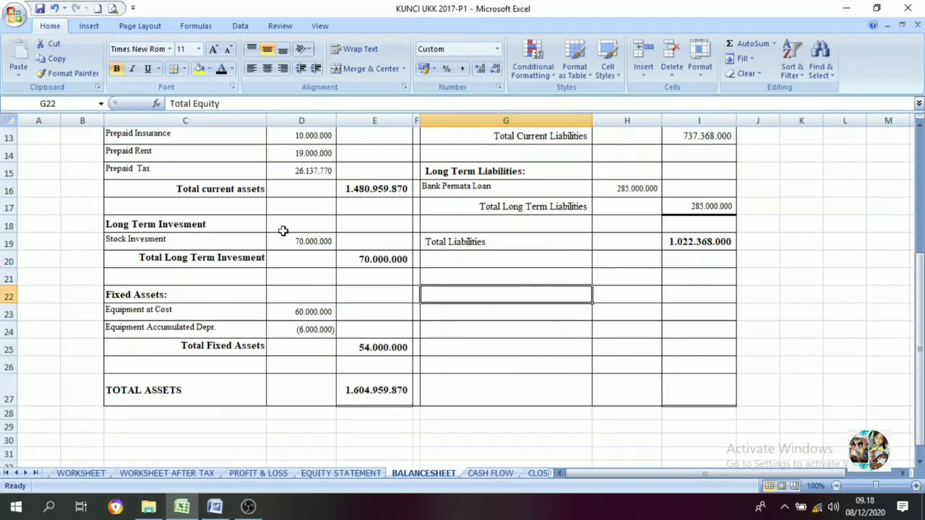
left_click_drag(450, 282, 449, 334)
left_click(222, 68)
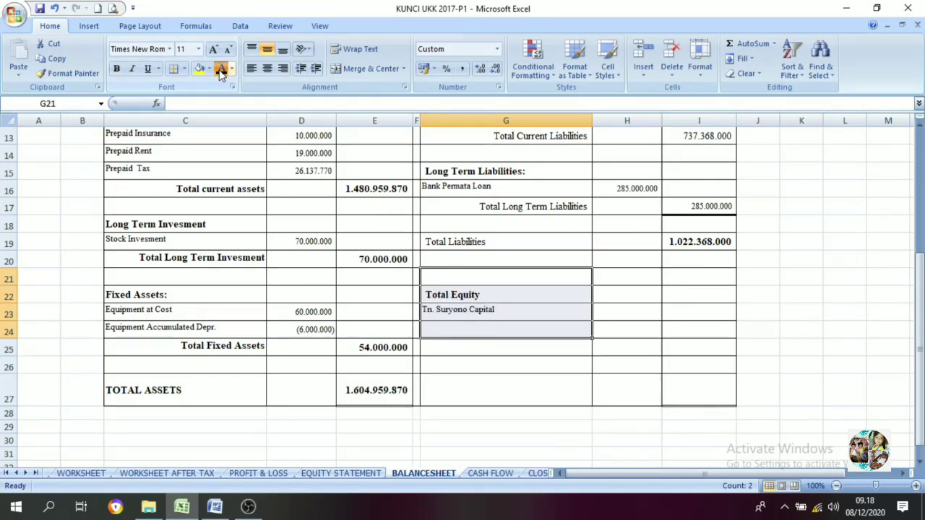
Step: Check the owner's capital account under Total Equity against its Balance credit amount in L26 of the WORKSHEET AFTER TAX sheet
left_click(481, 296)
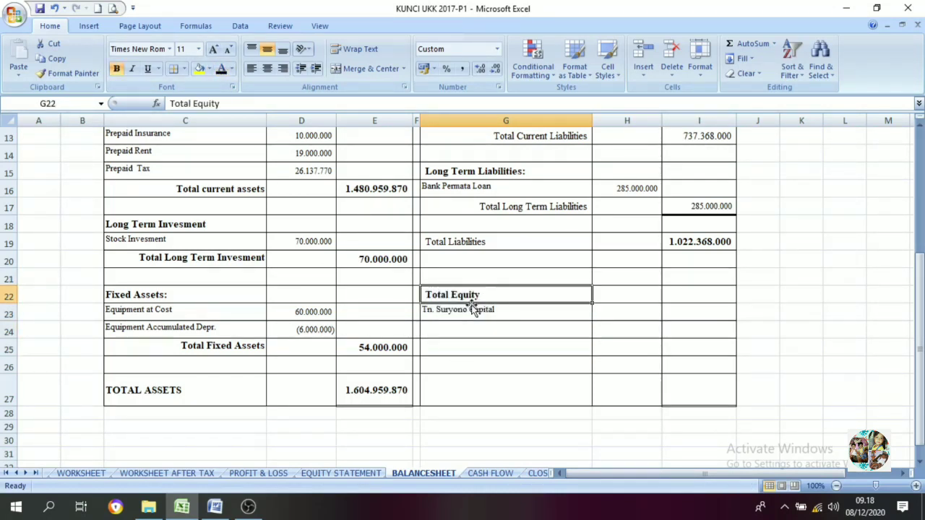
left_click(495, 312)
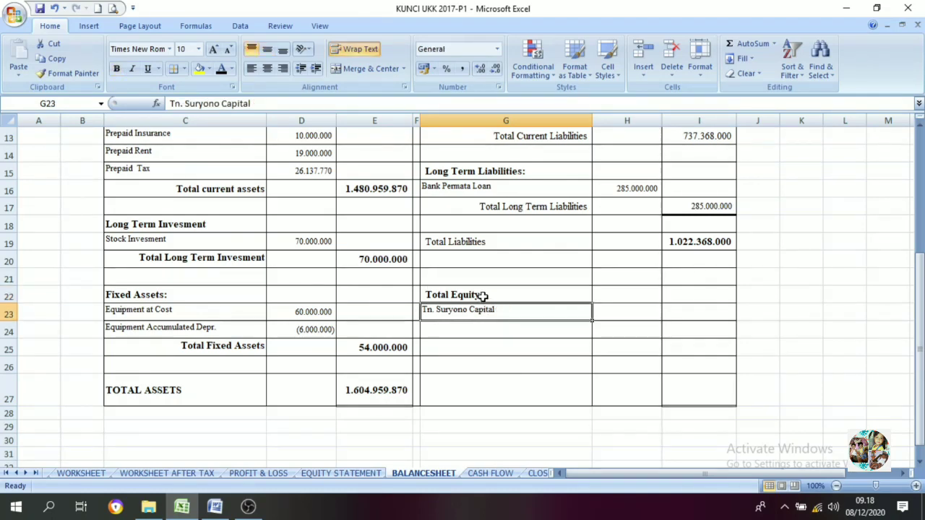
left_click(488, 296)
left_click(482, 311)
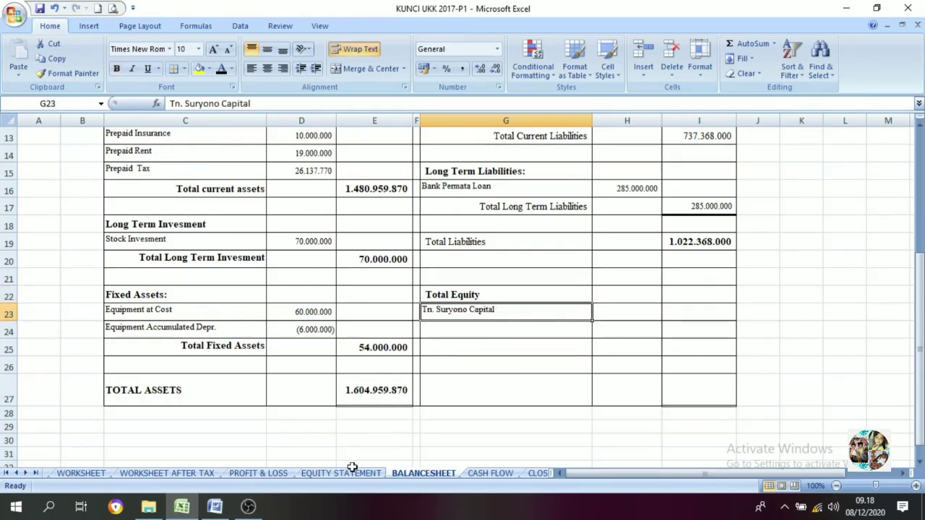
left_click(182, 473)
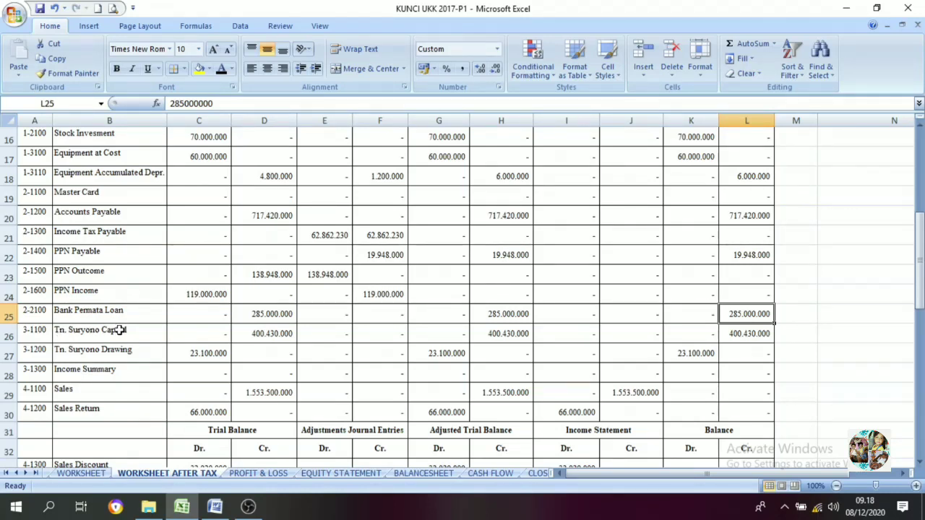
left_click_drag(120, 326, 348, 357)
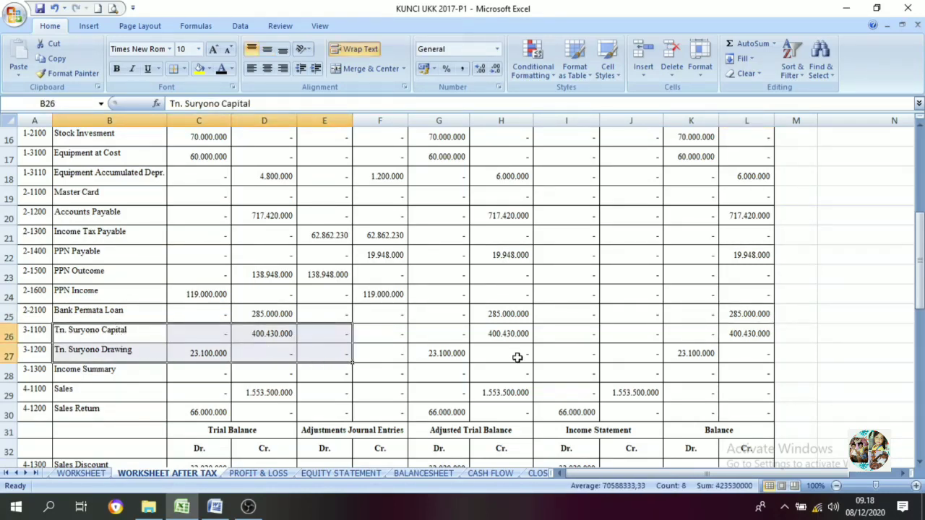
left_click(740, 334)
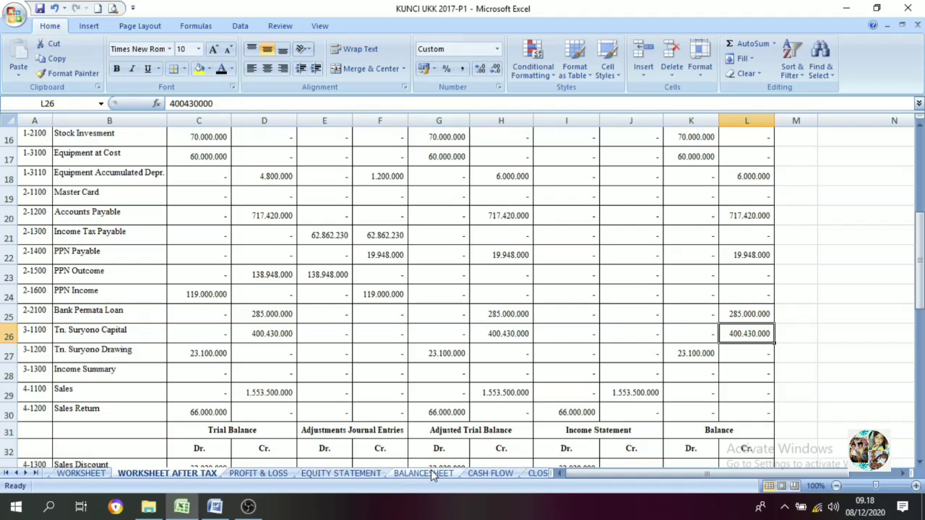
Step: On the BALANCESHEET sheet, apply black font colour to I23, the owner's capital amount linked with ='EQUITY STATEMENT'!D17
left_click(431, 473)
left_click(673, 314)
left_click(629, 315)
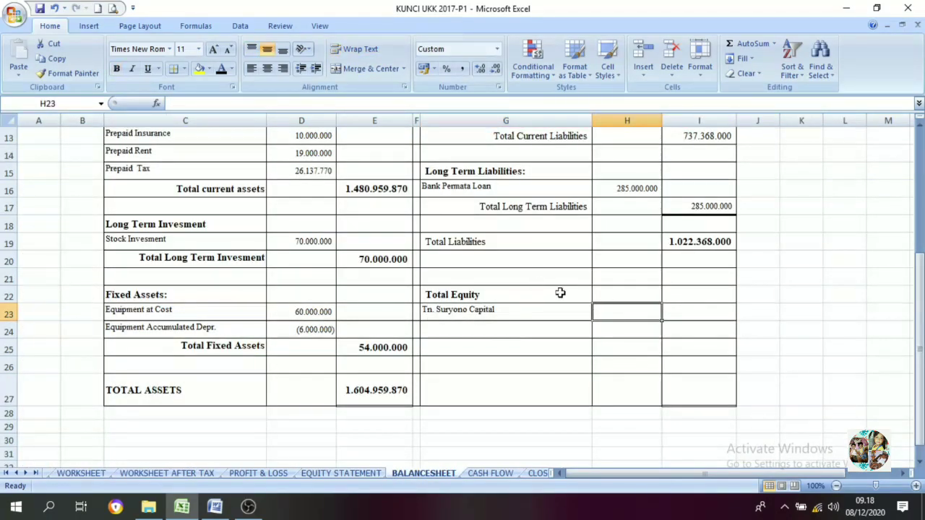
left_click(629, 293)
left_click(629, 312)
left_click(682, 332)
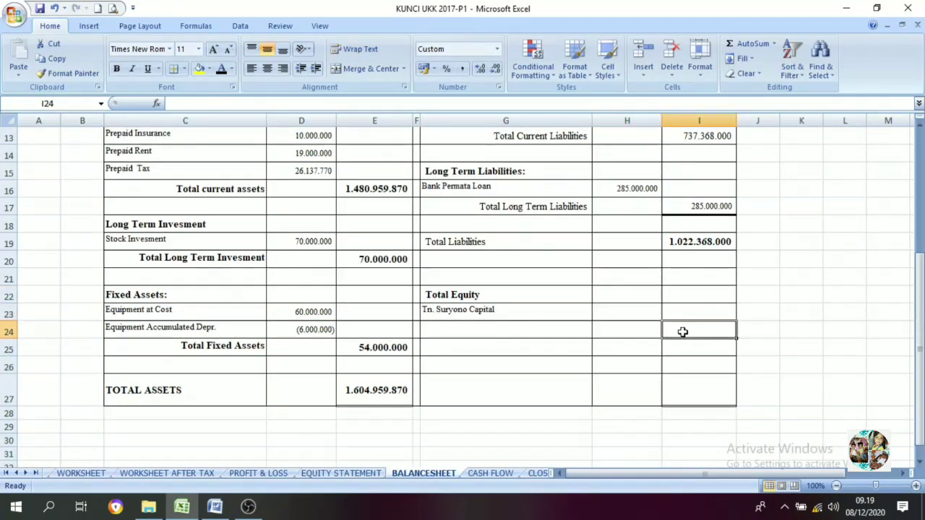
left_click(683, 299)
left_click(682, 313)
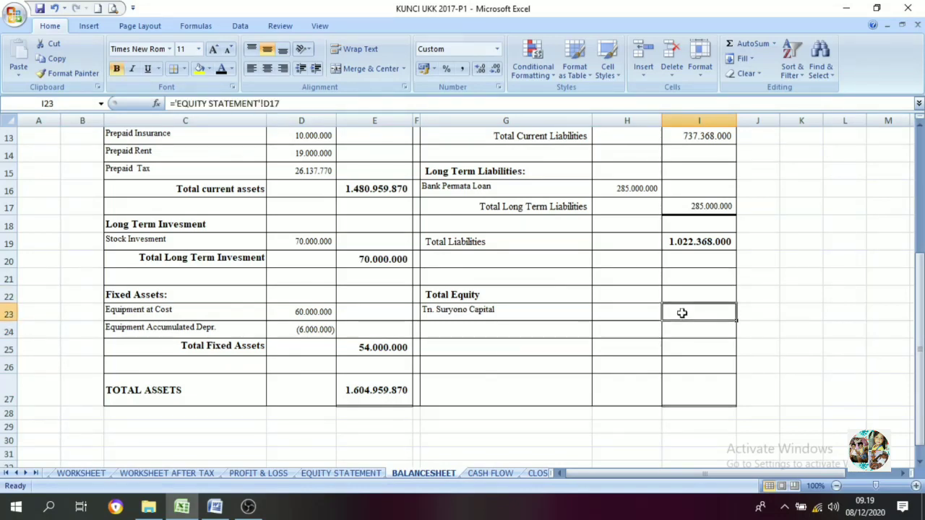
left_click(222, 68)
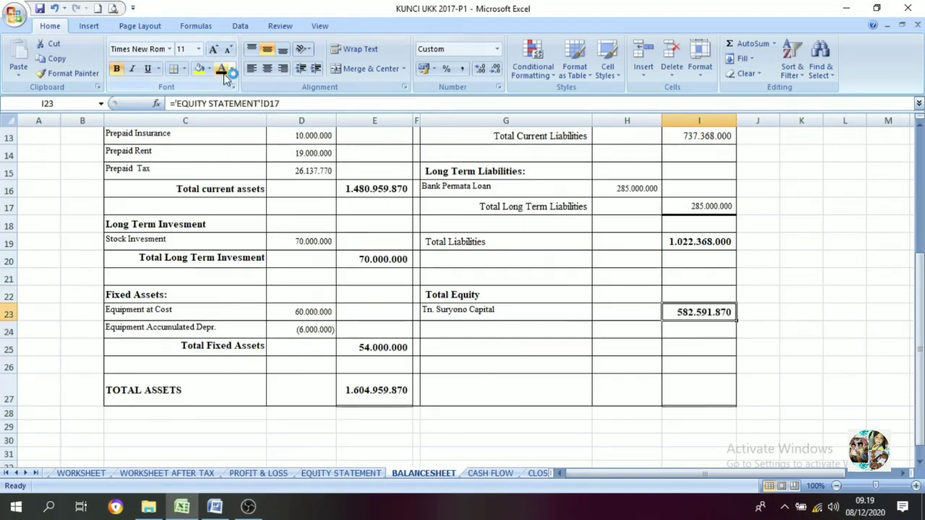
Step: Apply black font colour to G24:I27, covering the "TOTAL LIABILITIES & EQUITY" label and its amount
left_click(583, 335)
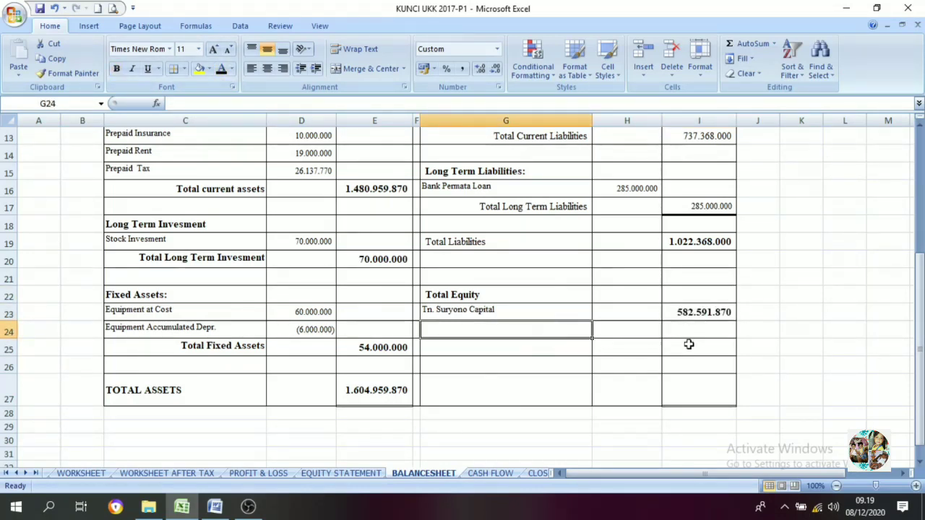
left_click(690, 345)
left_click_drag(498, 332, 673, 401)
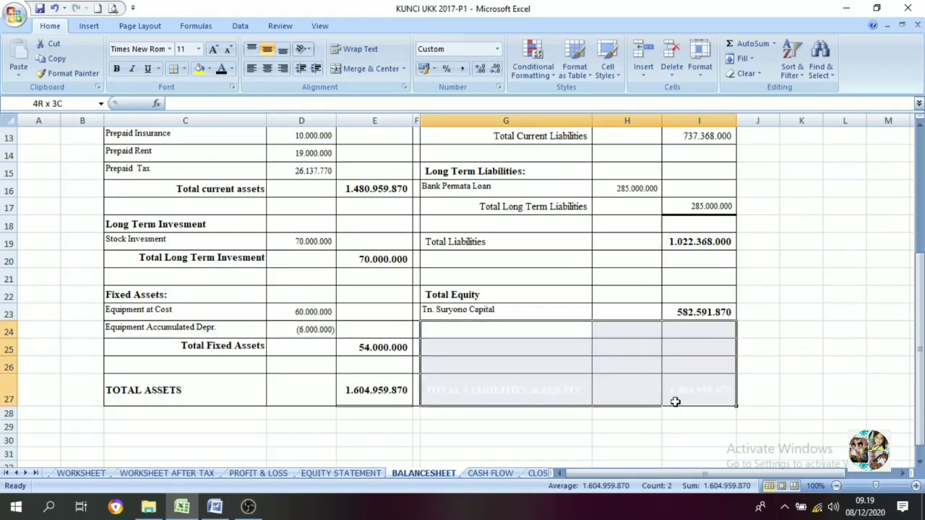
left_click(222, 70)
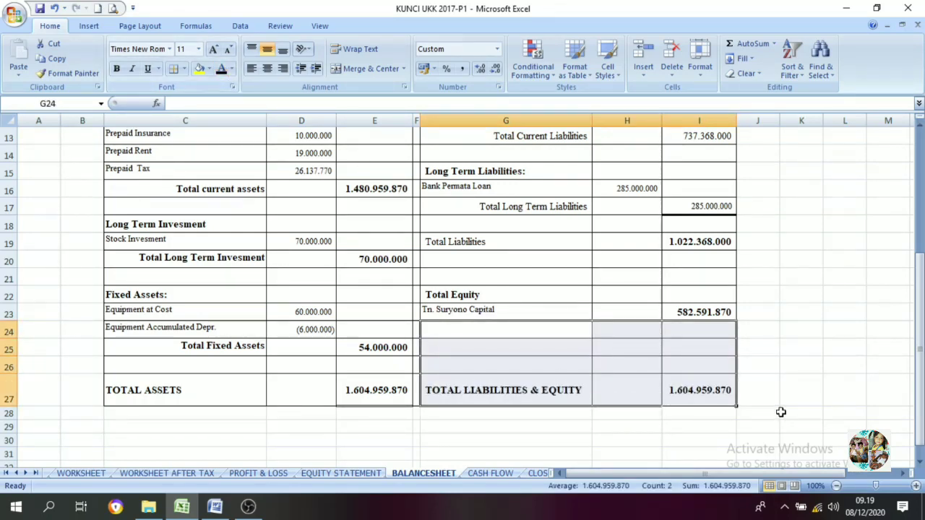
Step: Check the =(I19+I23) formula in I27 against Total Liabilities in I19 and the owner's capital amount in I23
left_click(692, 349)
scroll(691, 329, "up", 3)
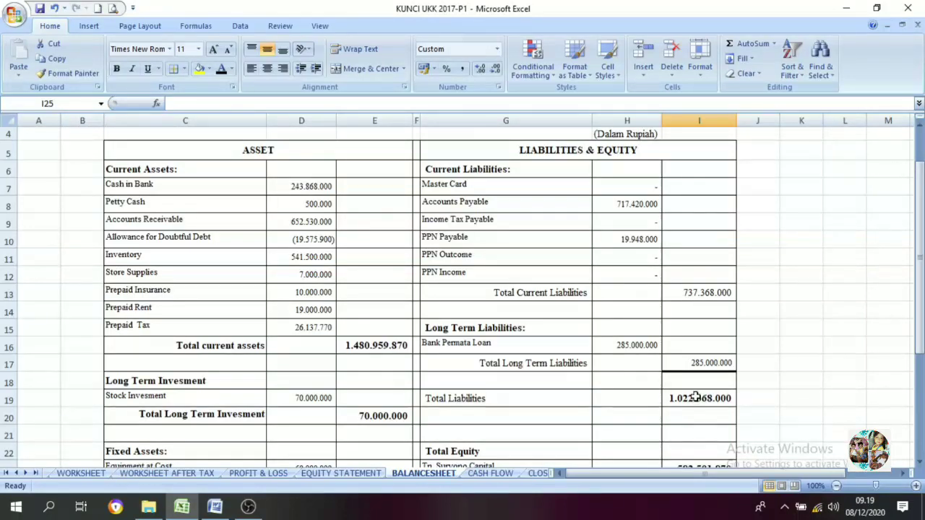
scroll(694, 396, "down", 1)
left_click(690, 349)
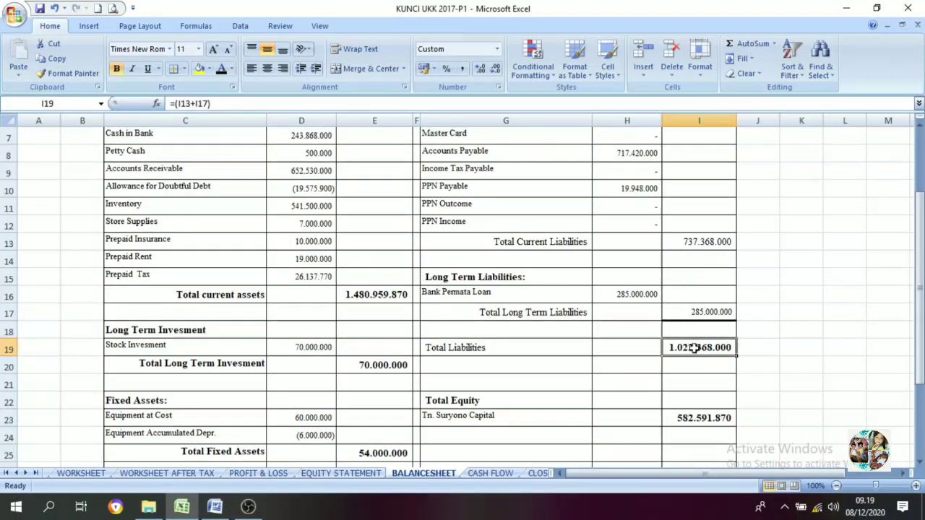
scroll(692, 350, "down", 2)
left_click(695, 313)
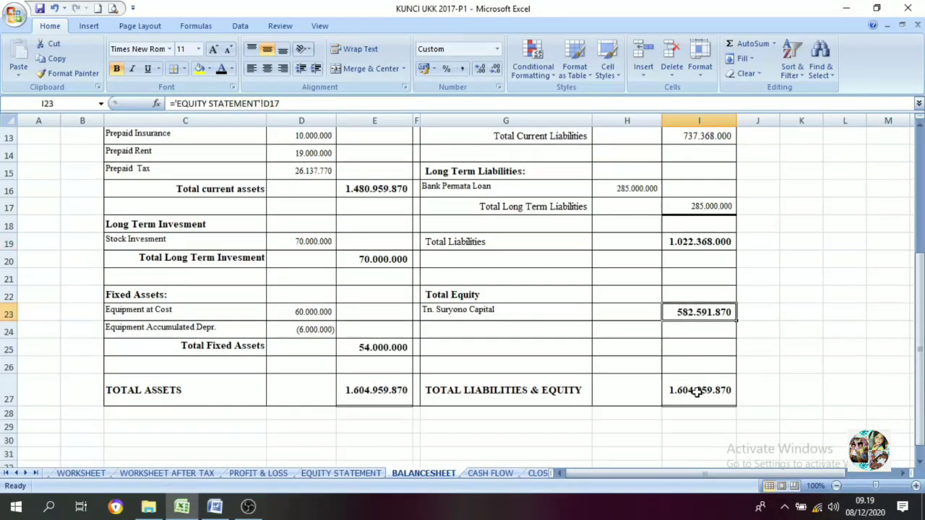
left_click(705, 391)
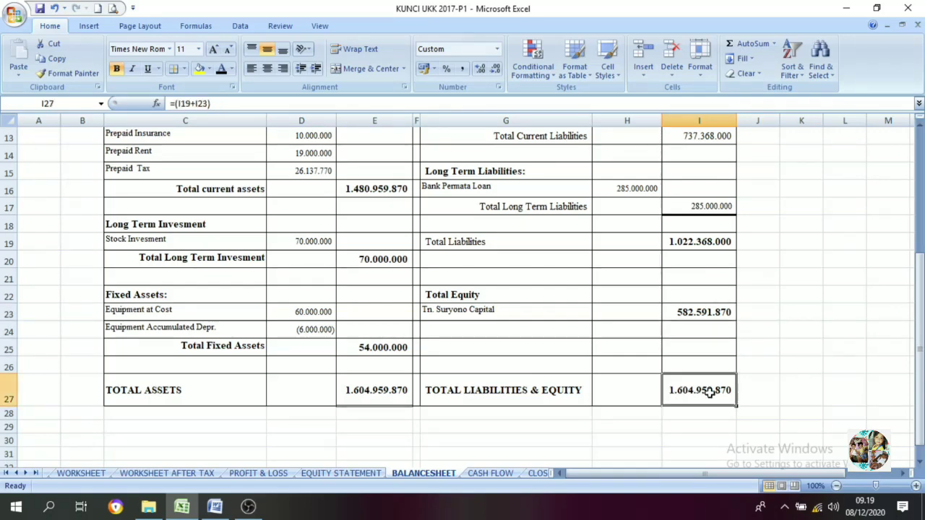
Step: Compare the TOTAL ASSETS amount in E27 with the TOTAL LIABILITIES & EQUITY amount in I27, reviewing both sides of the balance sheet
left_click(392, 393)
scroll(427, 388, "up", 4)
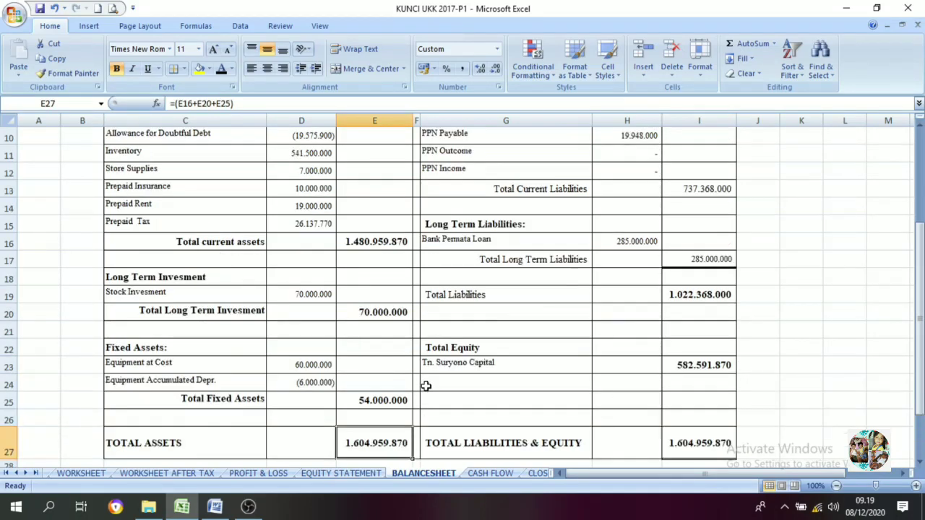
left_click(279, 202)
left_click(519, 209)
scroll(391, 238, "down", 7)
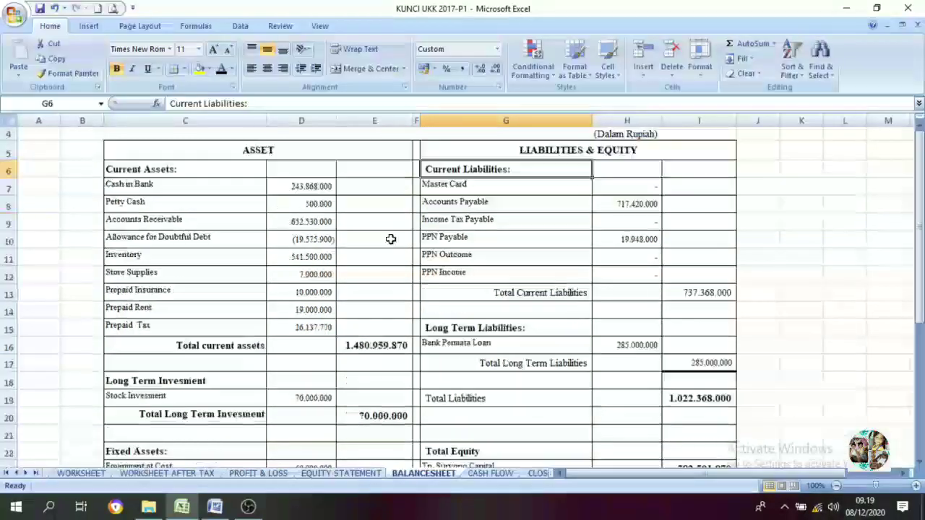
left_click(379, 230)
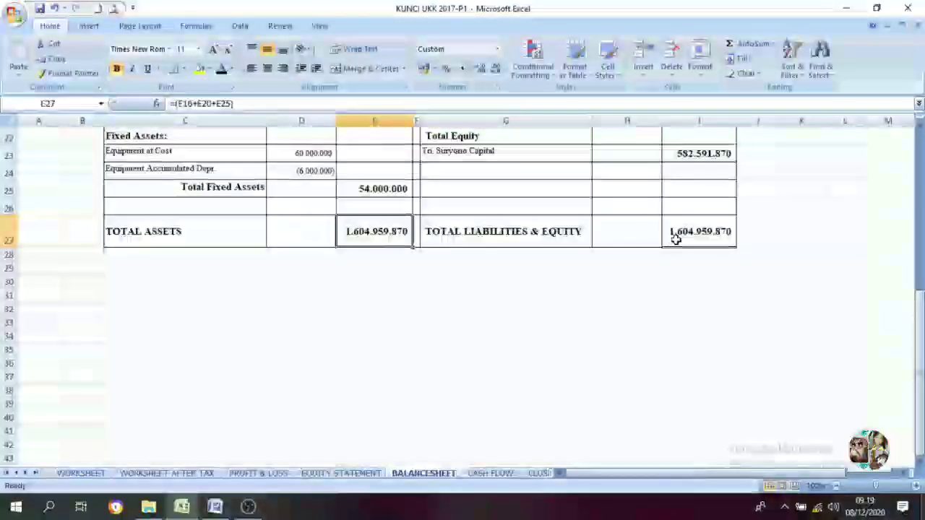
left_click(683, 240)
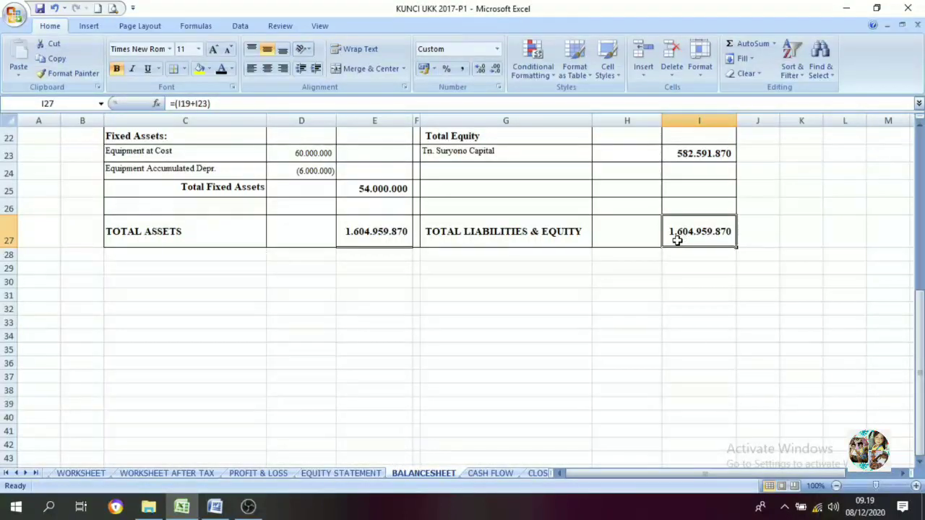
Step: Trace the owner's capital amount in I23 to the "Equity Per 31 Desember 2015" formula in D17 of the EQUITY STATEMENT sheet
scroll(677, 240, "up", 1)
left_click(721, 208)
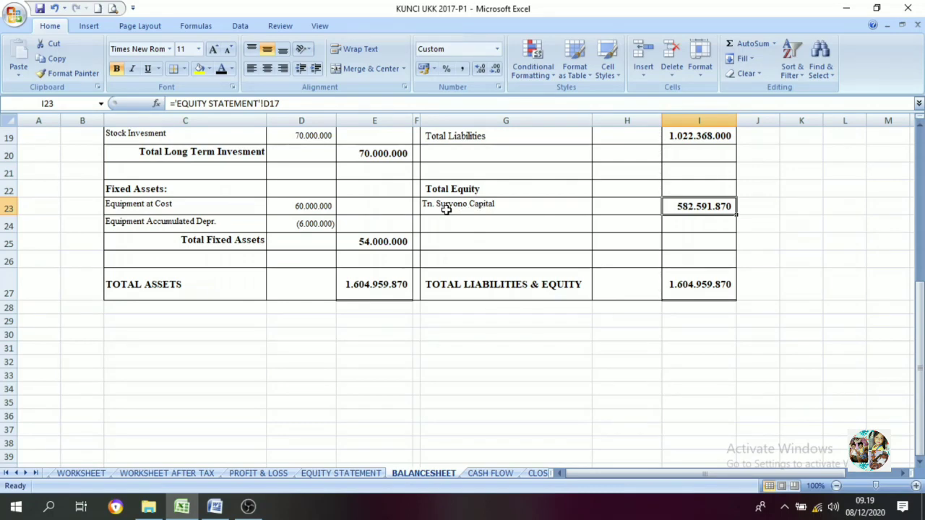
left_click(482, 207)
left_click(695, 209)
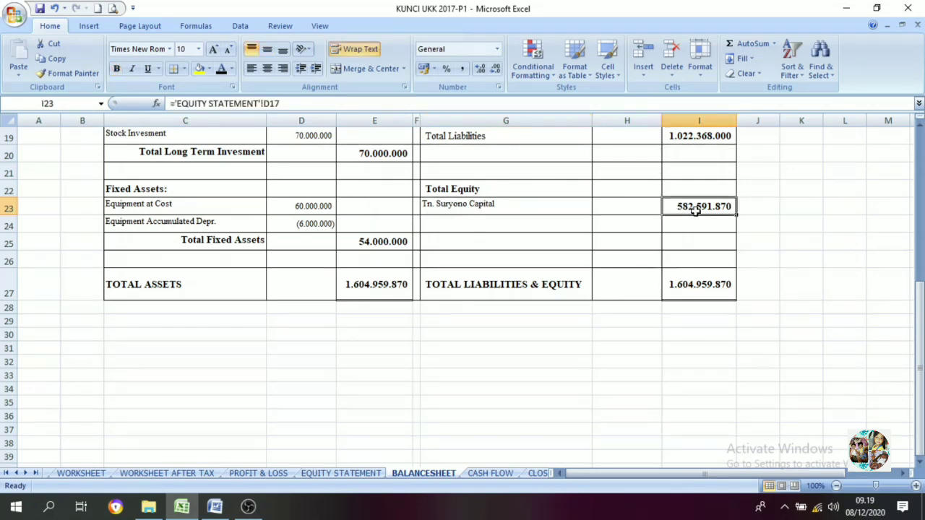
left_click(369, 472)
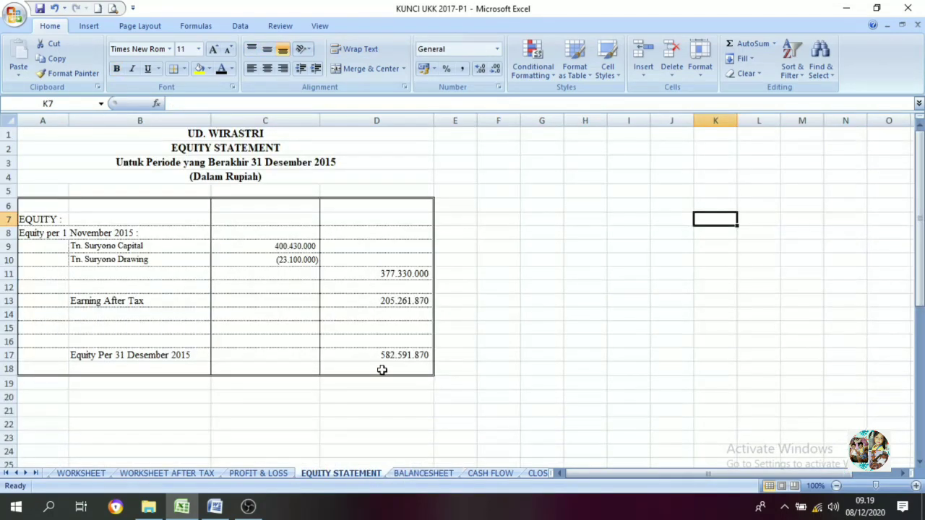
left_click(391, 342)
left_click(388, 355)
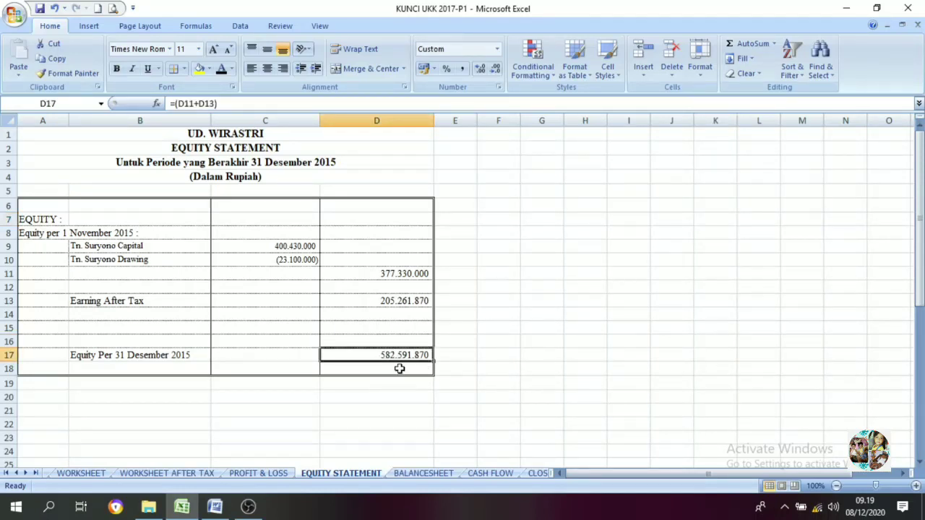
left_click(444, 473)
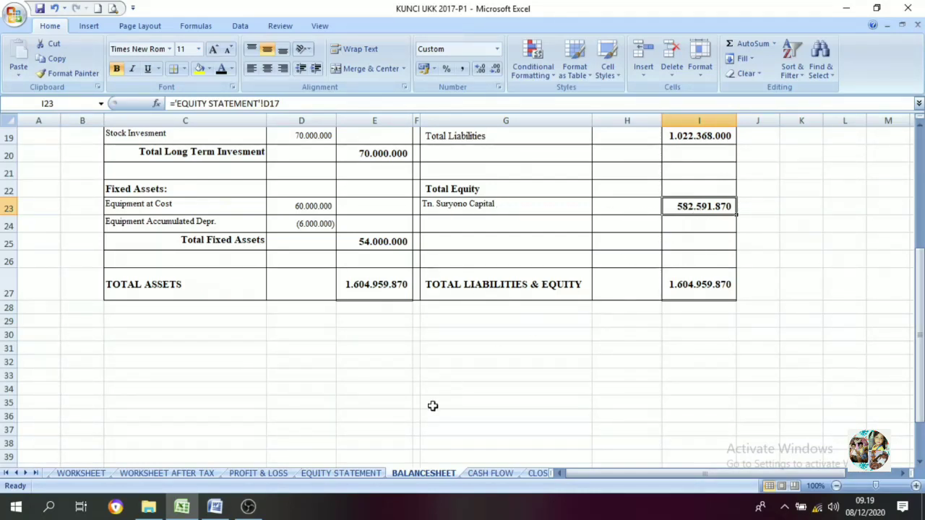
left_click(359, 471)
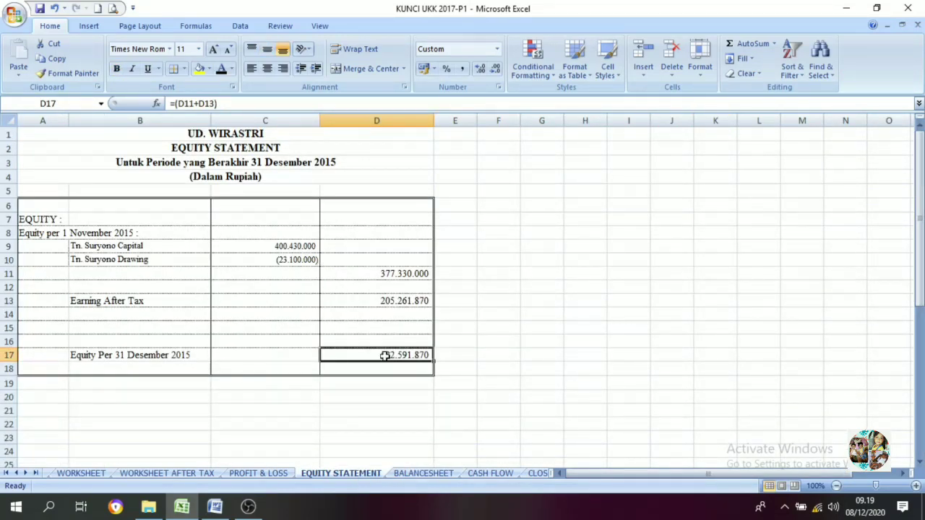
left_click(408, 472)
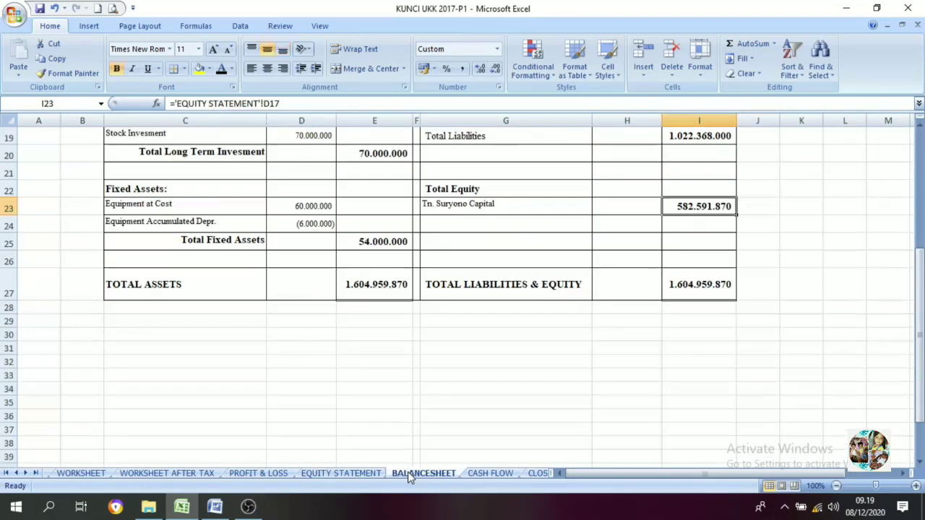
Step: Review the Balance columns of the WORKSHEET AFTER TAX sheet, then return to the heading of the BALANCESHEET sheet
left_click(197, 474)
scroll(692, 322, "down", 1)
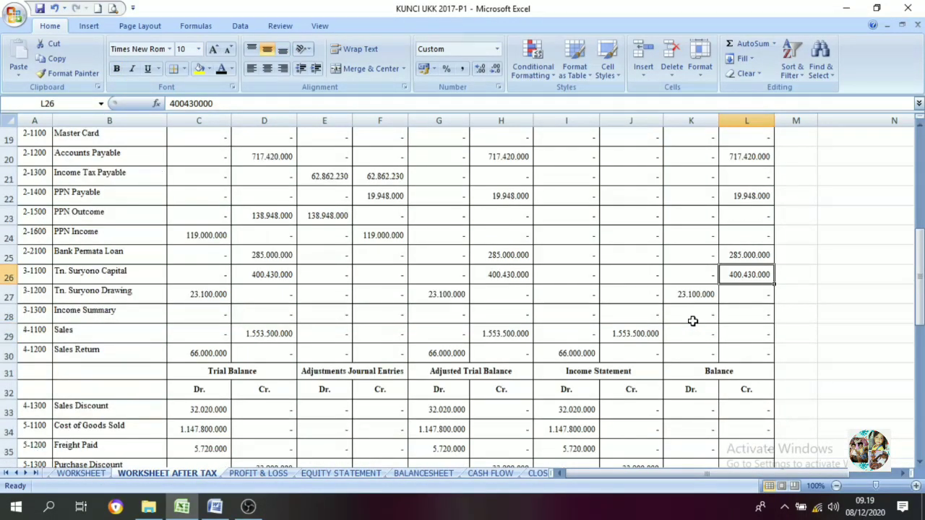
scroll(539, 198, "up", 6)
scroll(714, 403, "down", 4)
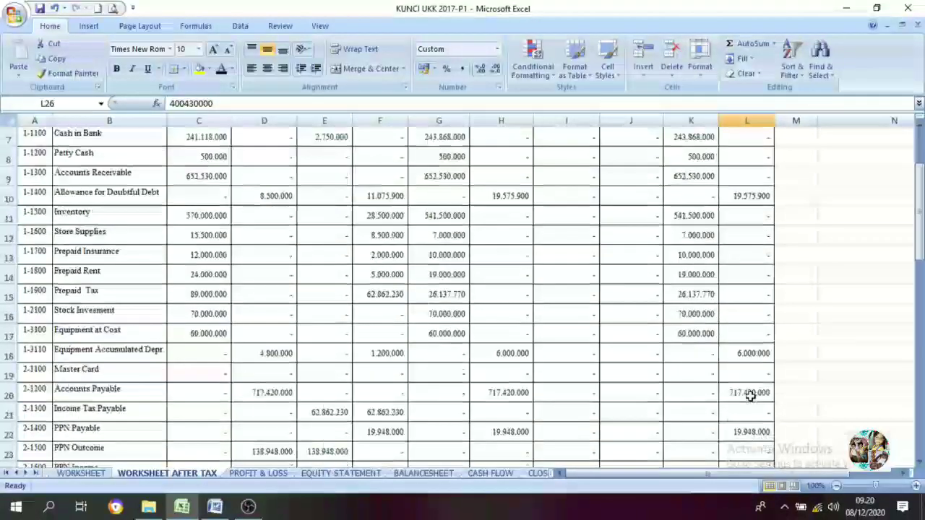
left_click(434, 477)
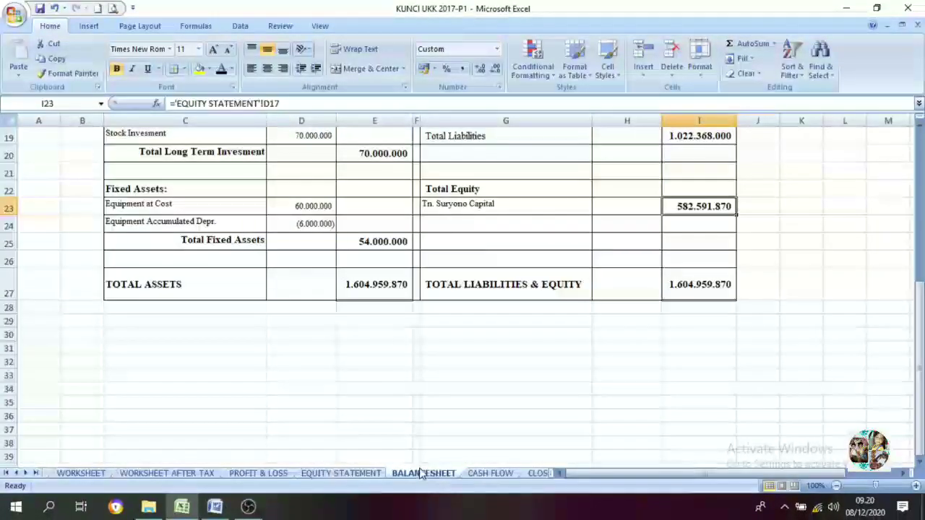
scroll(428, 340, "up", 4)
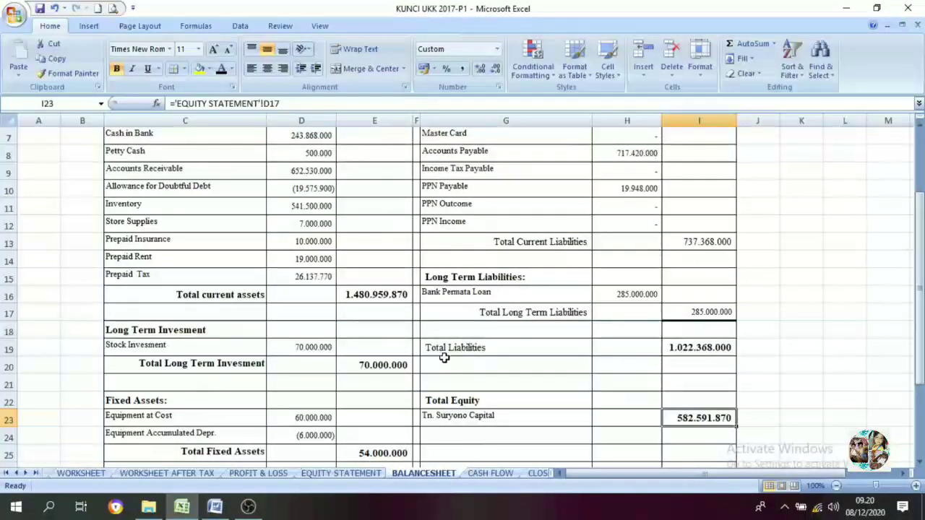
scroll(442, 351, "up", 2)
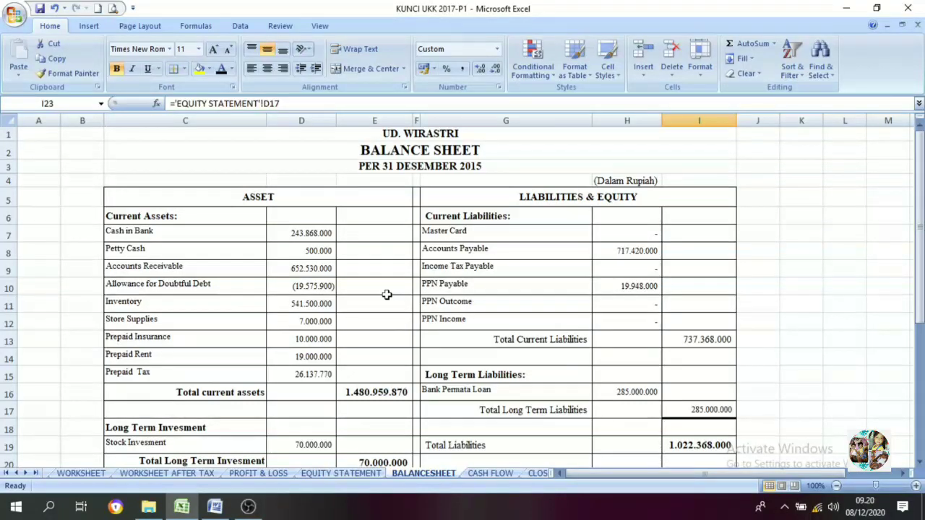